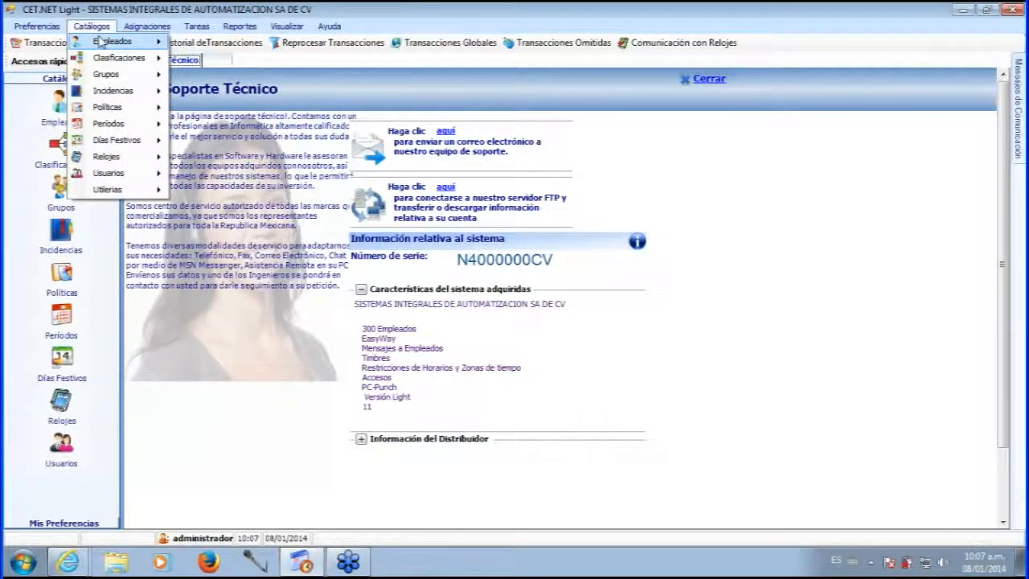
Open the Empleados window from the Catálogos menu to list the active employees.
left_click(94, 29)
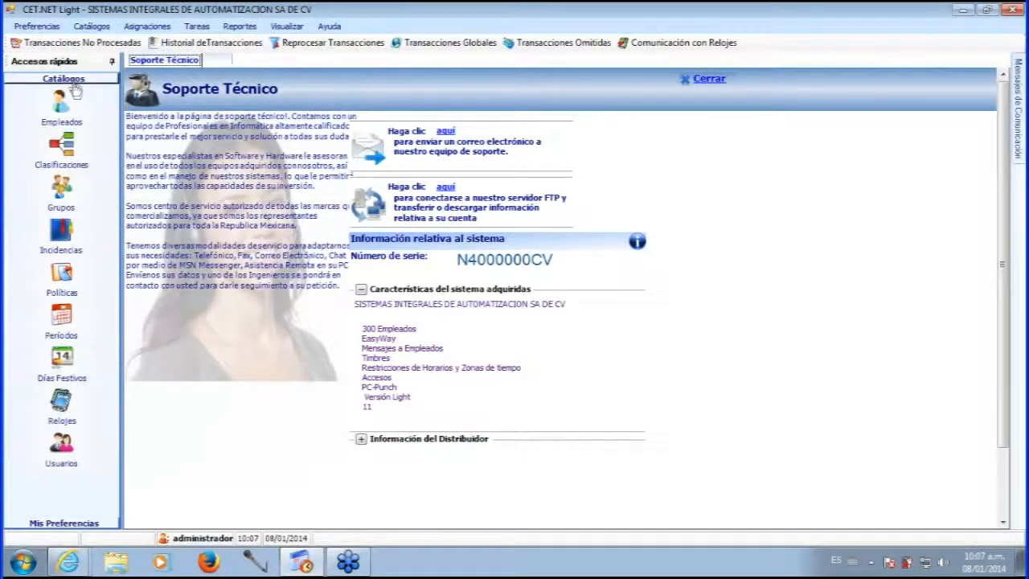
left_click(62, 102)
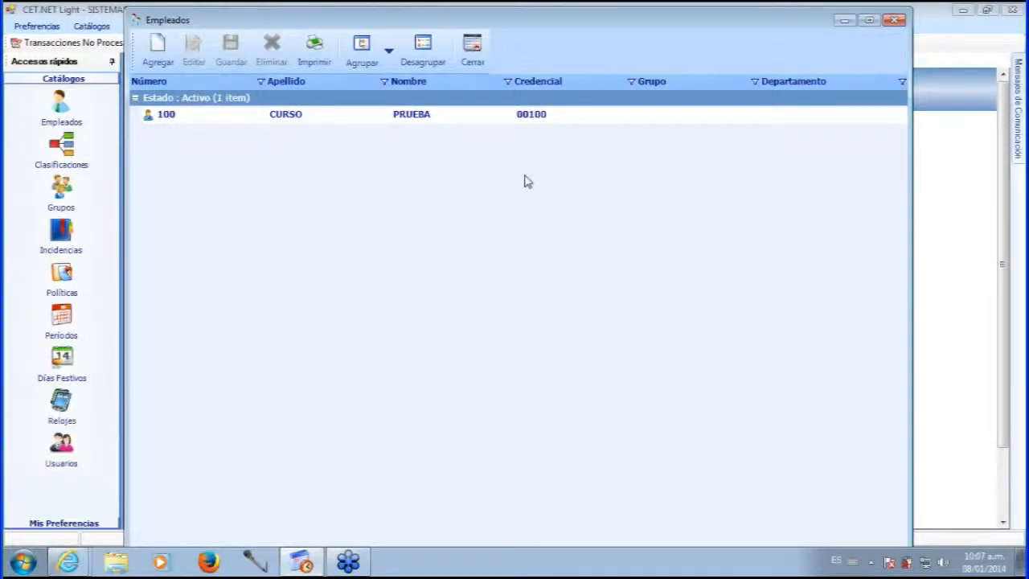
Reposition the Empleados window and select employee 100 (CURSO PRUEBA).
left_click_drag(504, 22, 504, 26)
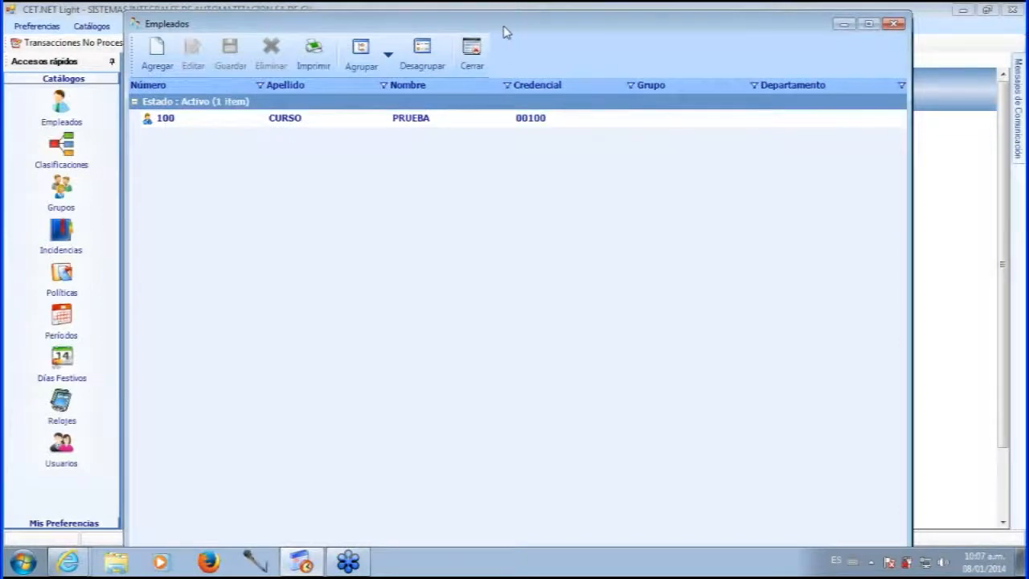
mouse_move(503, 26)
left_mouse_down()
mouse_move(496, 37)
mouse_move(509, 27)
left_mouse_up()
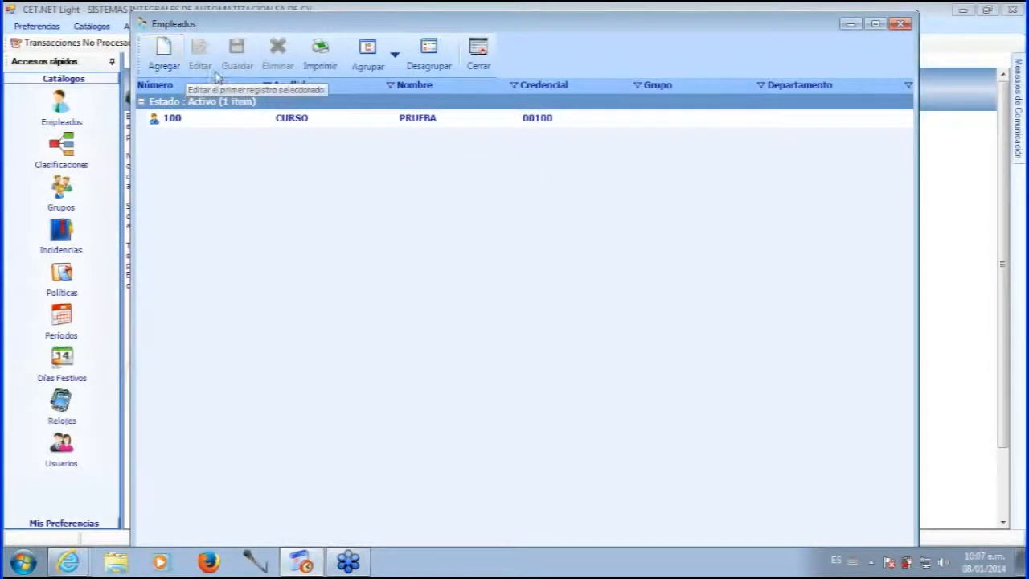
left_click(189, 119)
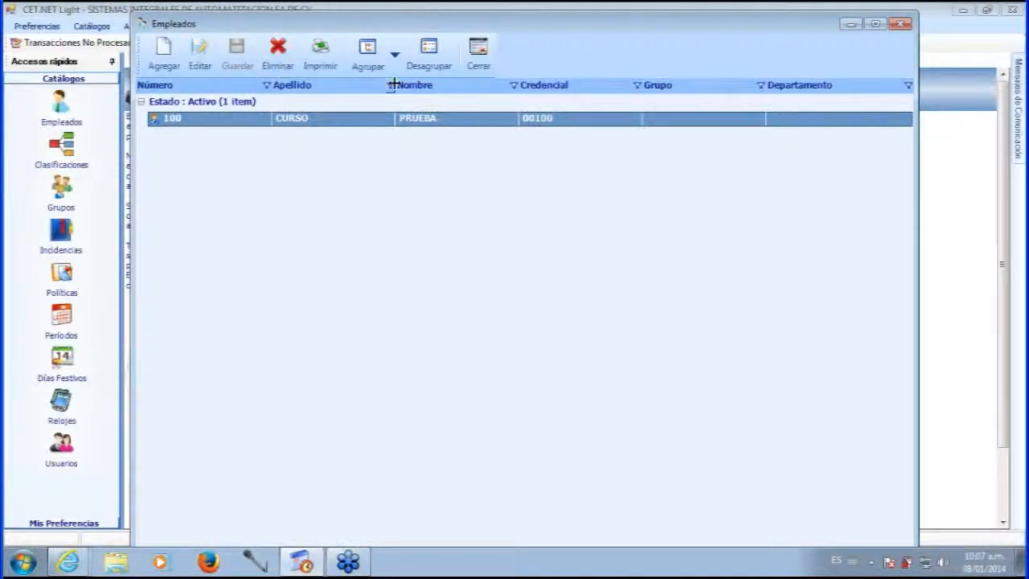
left_click(395, 58)
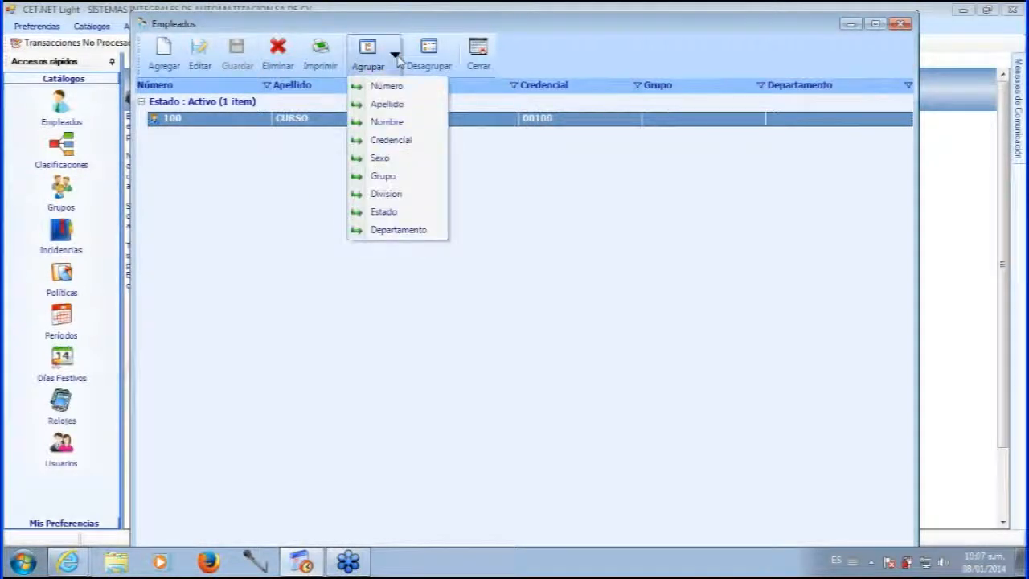
left_click(406, 62)
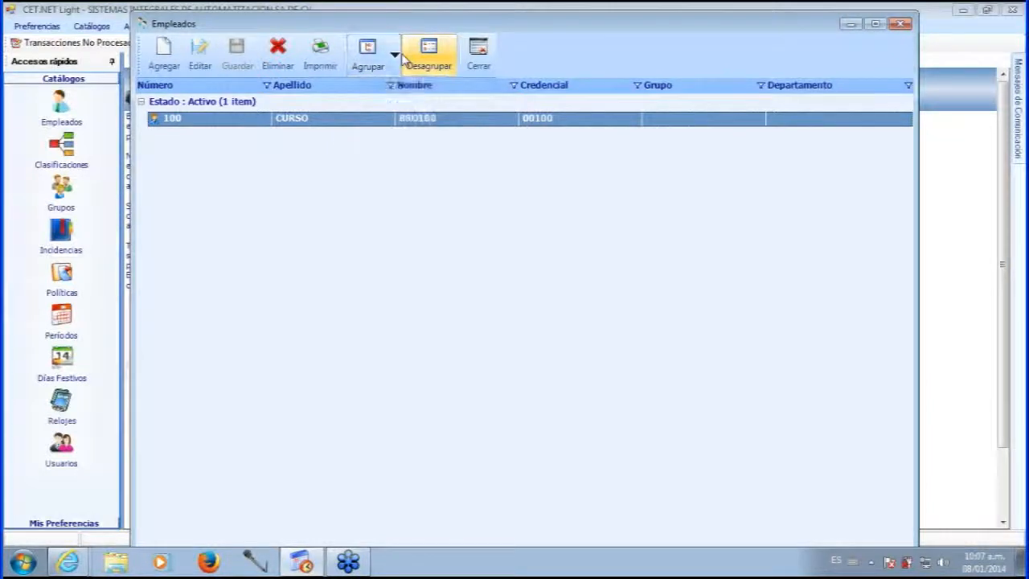
left_click(393, 63)
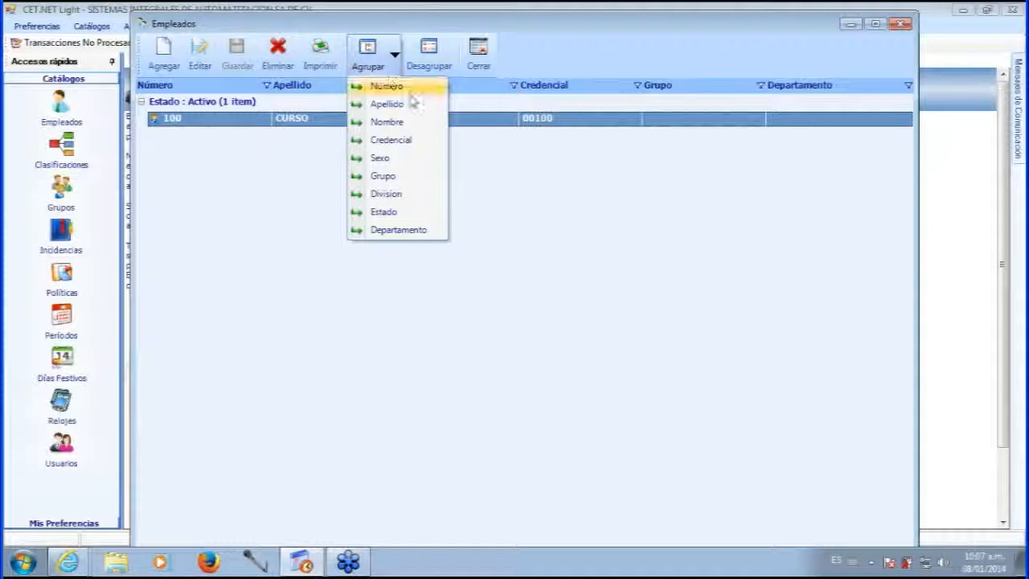
left_click(496, 158)
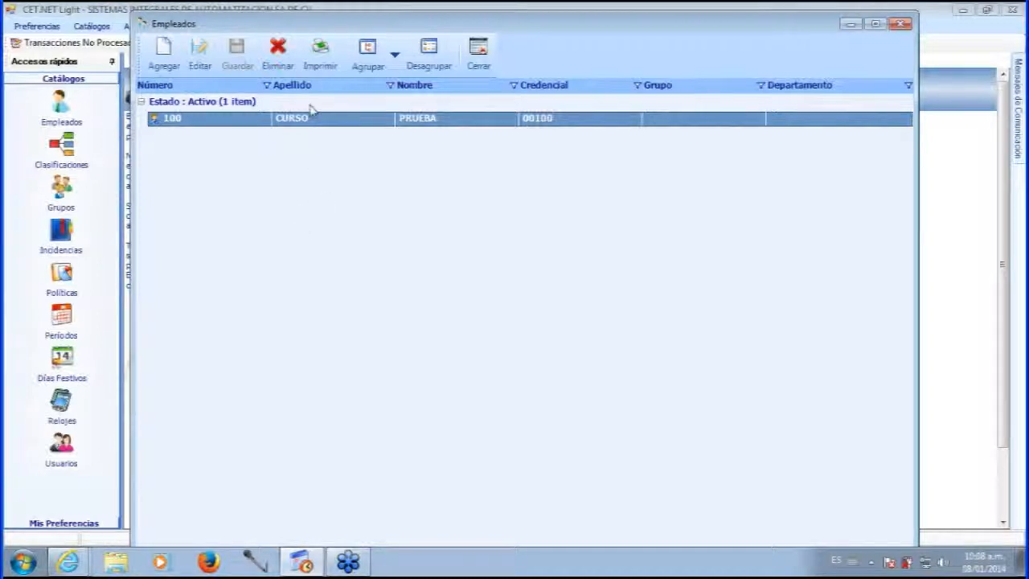
left_click(392, 57)
left_click(266, 85)
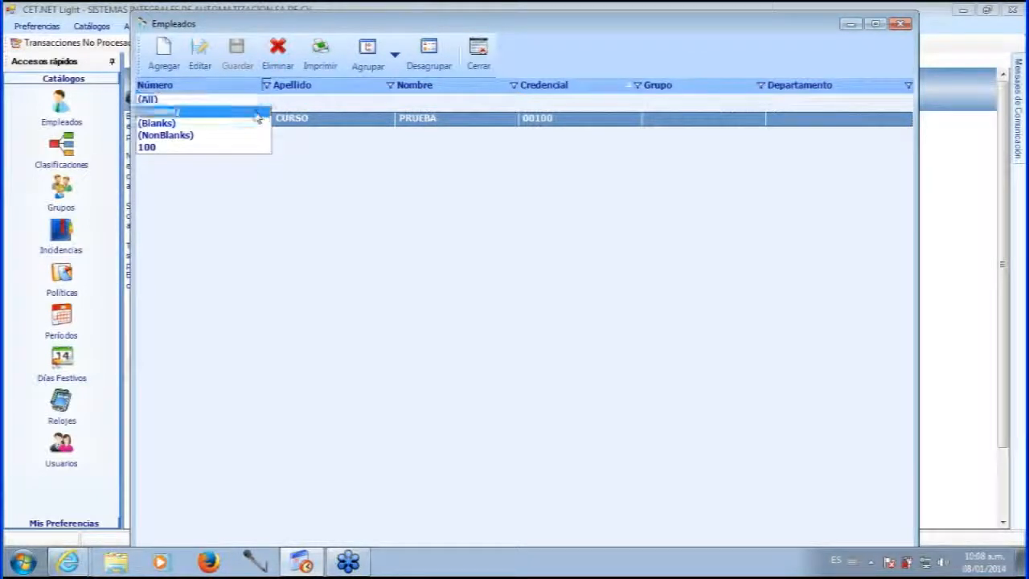
left_click(249, 148)
left_click(390, 86)
left_click(390, 86)
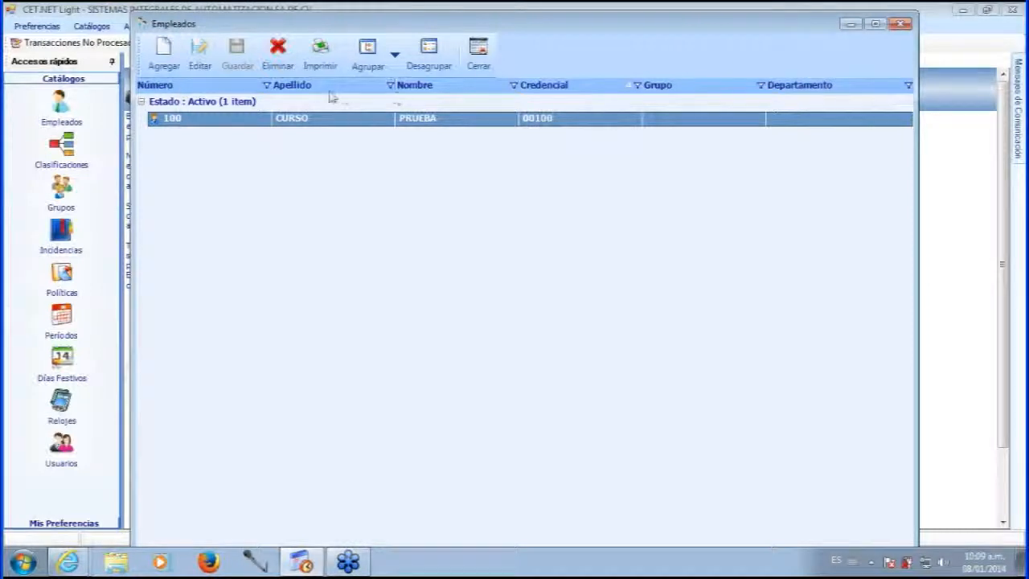
left_click(428, 87)
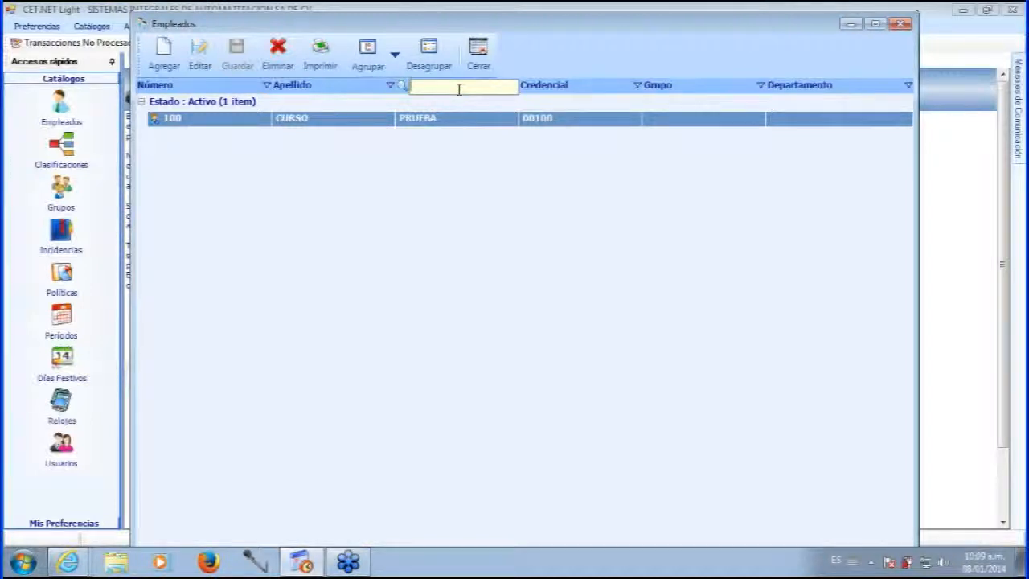
type("pr")
key("BackSpace")
key("BackSpace")
left_click(454, 165)
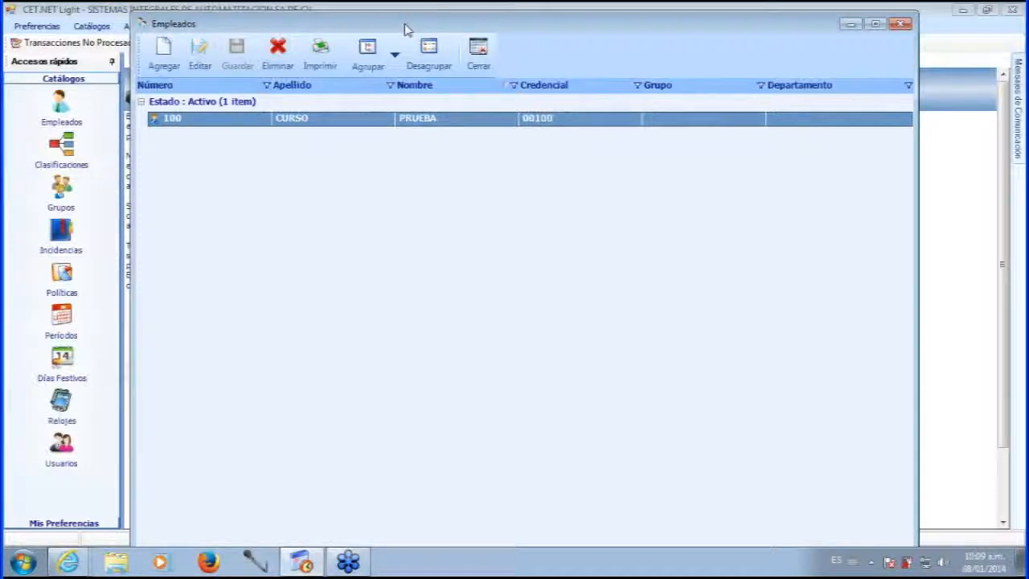
left_click_drag(406, 30, 404, 27)
Start a blank new-employee form with Agregar and focus its Credencial field.
left_click(159, 50)
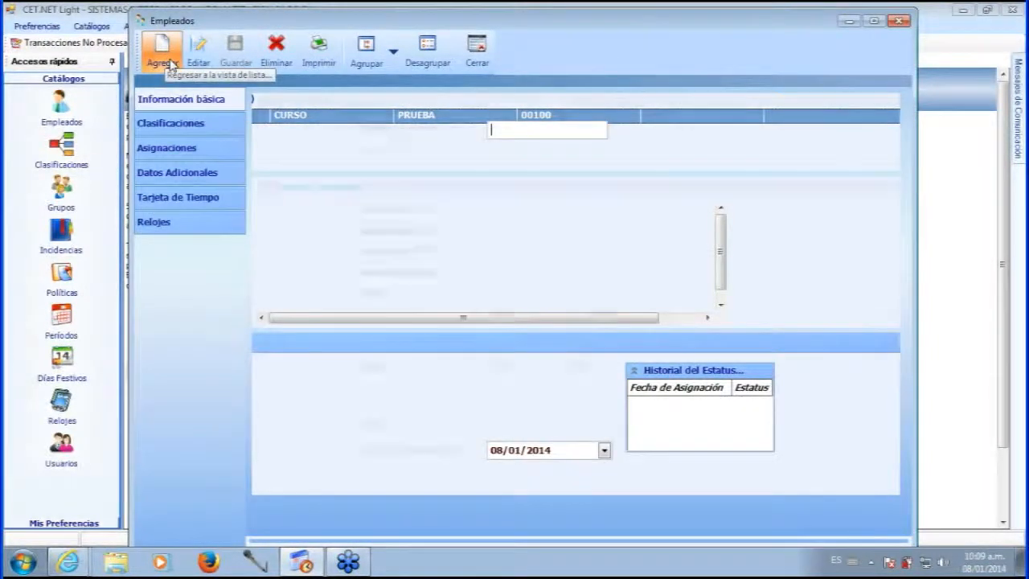
left_click(165, 52)
left_click_drag(531, 34, 530, 30)
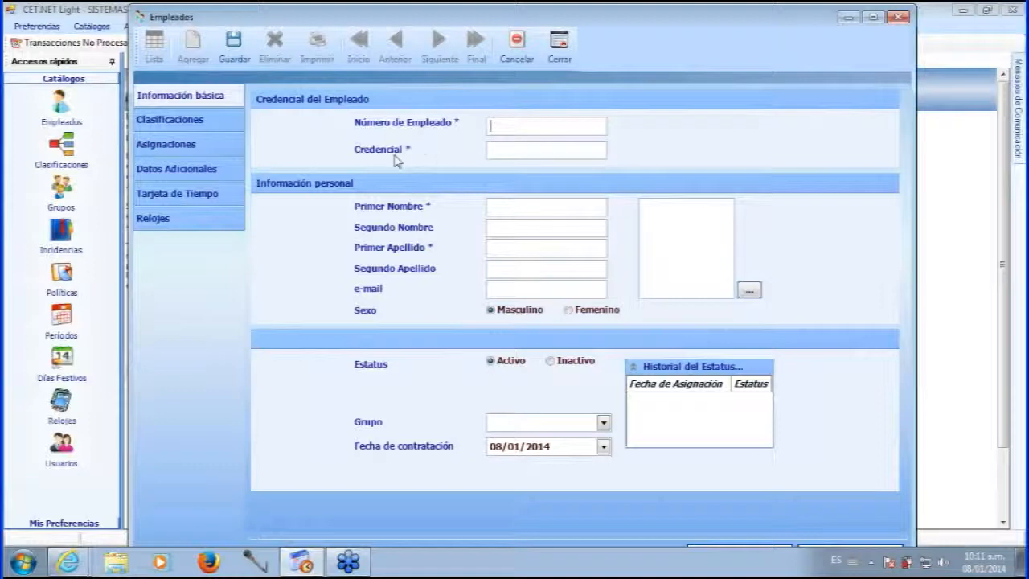
left_click(514, 151)
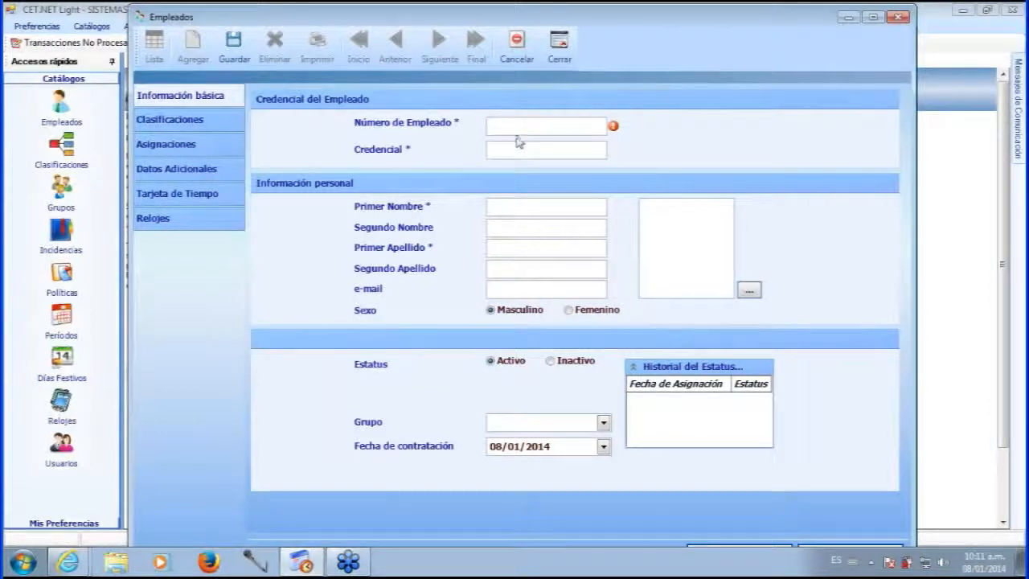
Enter employee number 200 so the credential fills in as 00200.
left_click(541, 125)
type("200")
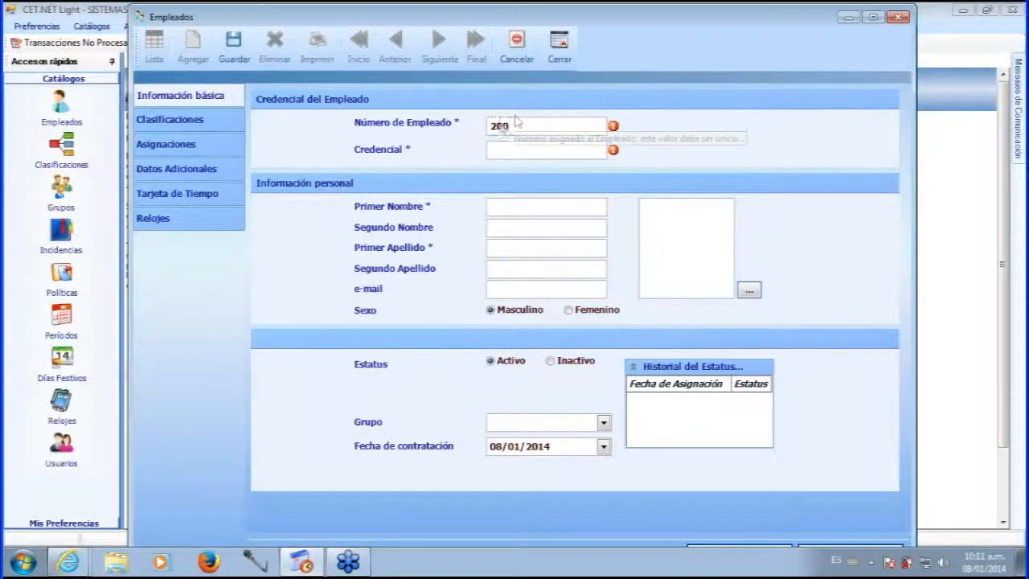
key("Tab")
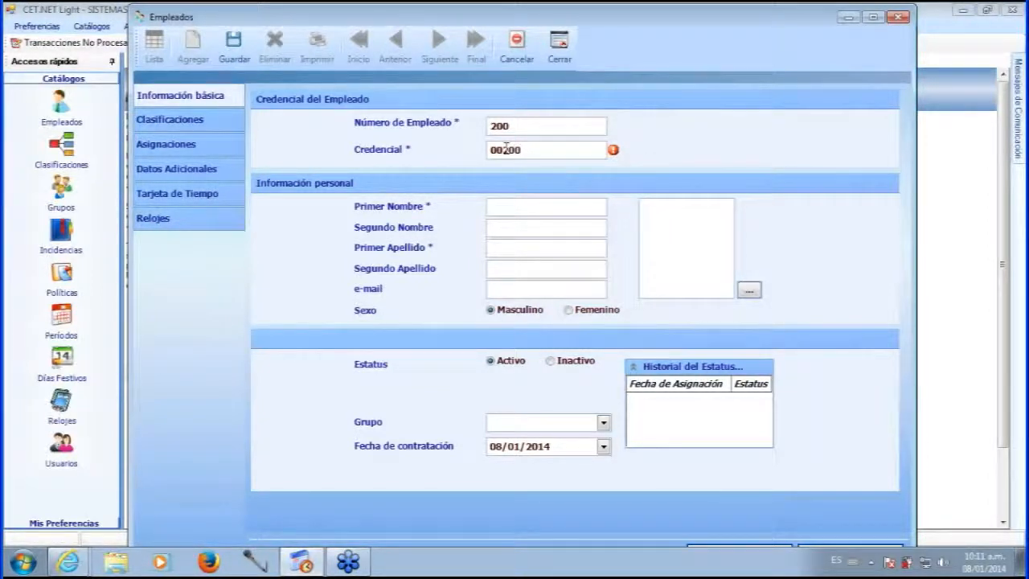
Fill in the employee's first name, both surnames and e-mail address.
left_click(508, 204)
key("Tab")
key("Tab")
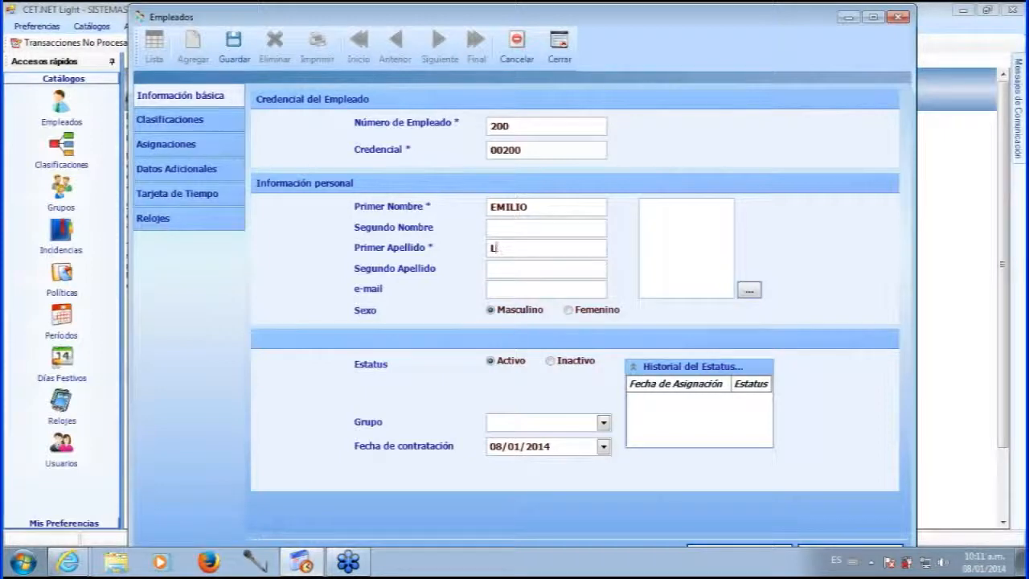
key("Tab")
left_click(537, 293)
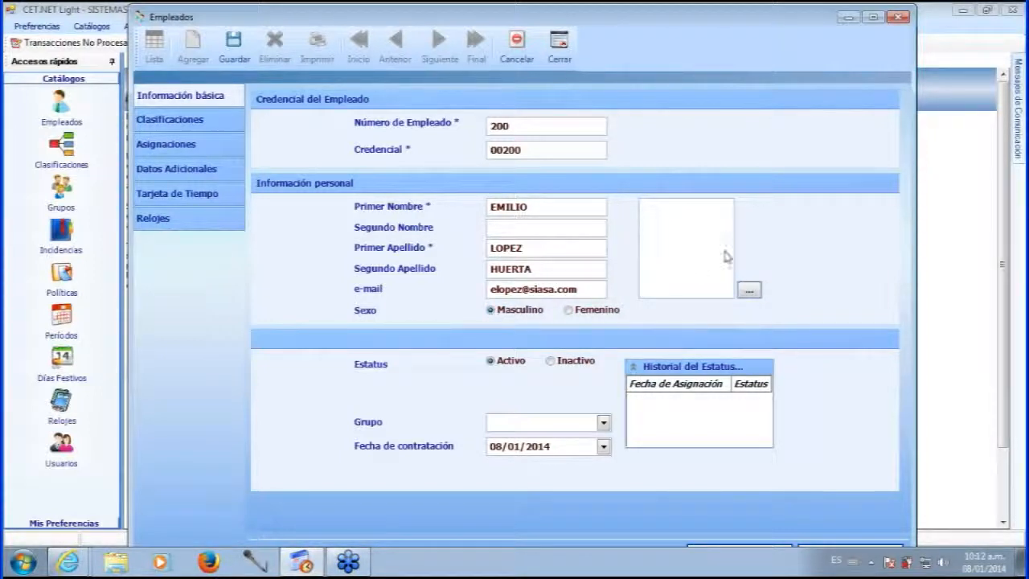
Load the Desierto picture from Imágenes de muestra as the employee's photo.
left_click(749, 291)
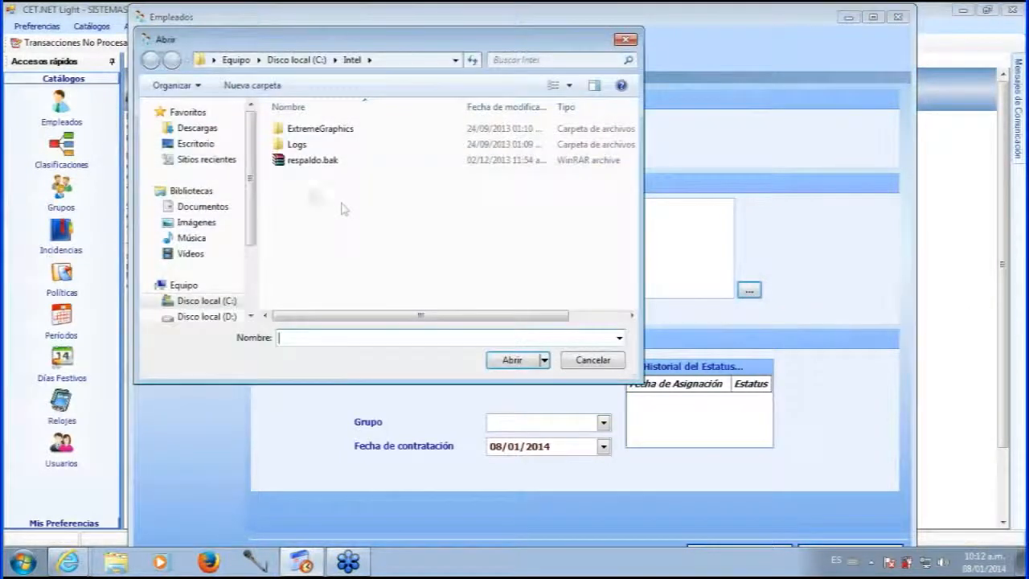
left_click(201, 225)
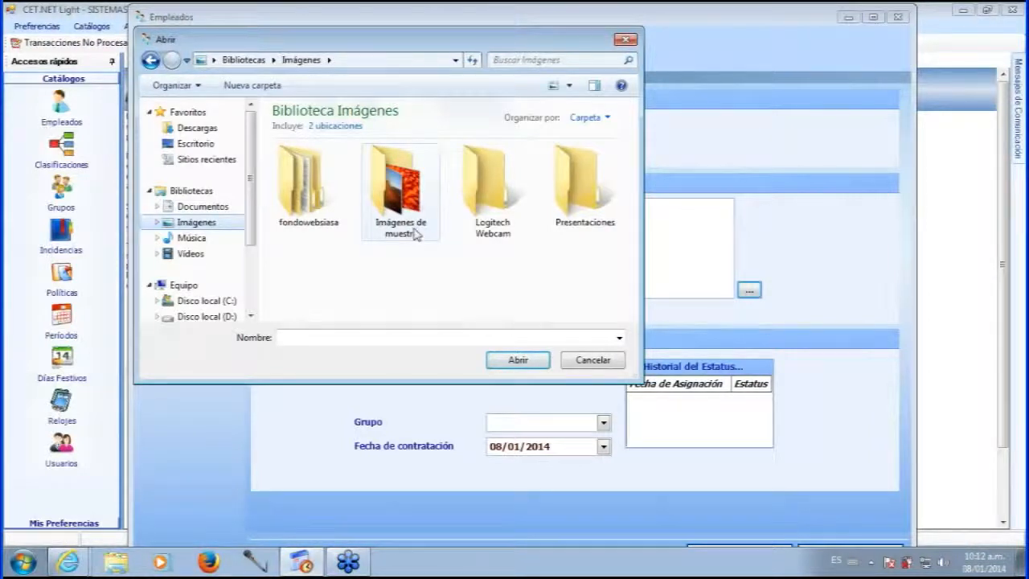
double_click(410, 228)
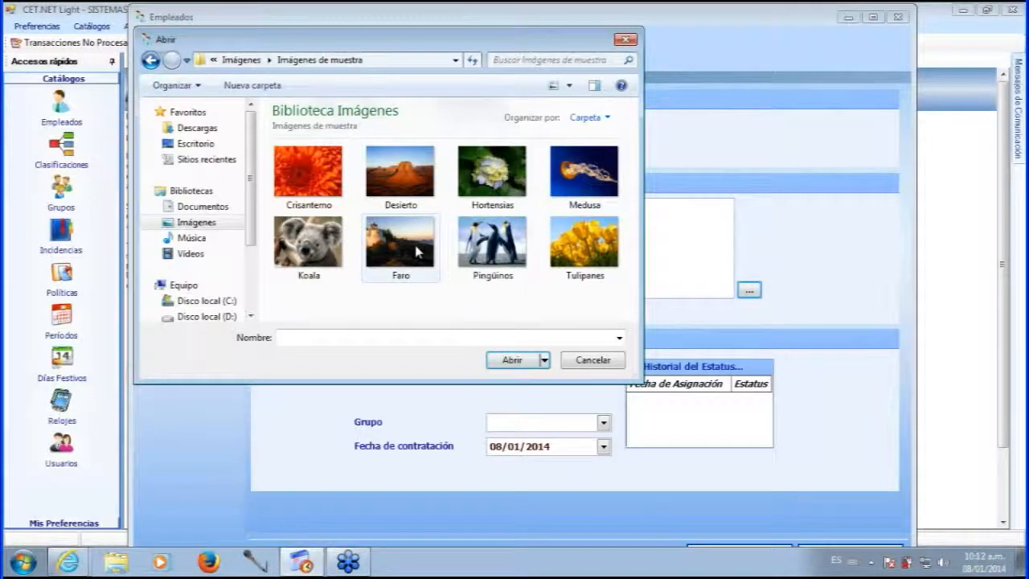
left_click(584, 176)
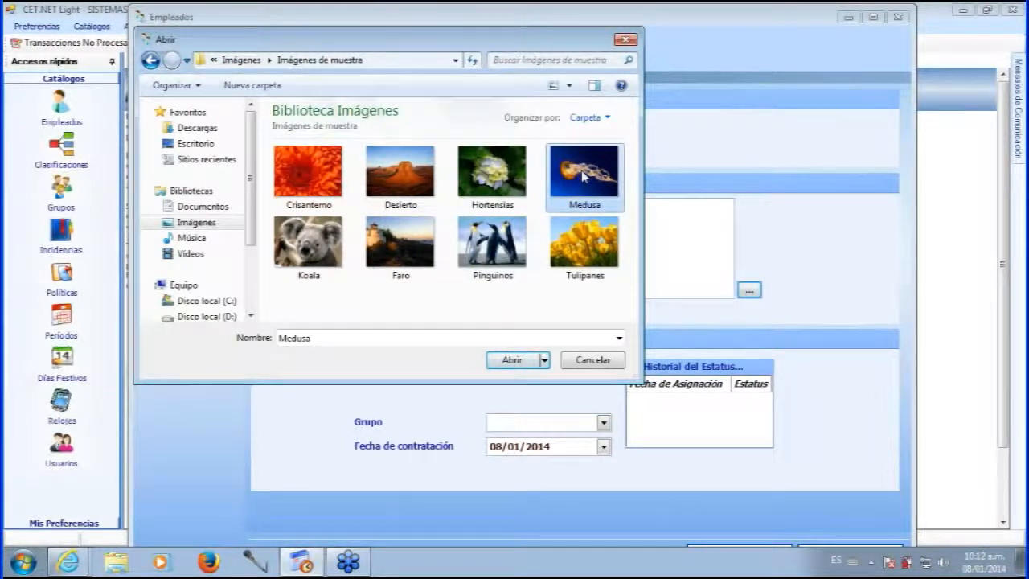
left_click(410, 171)
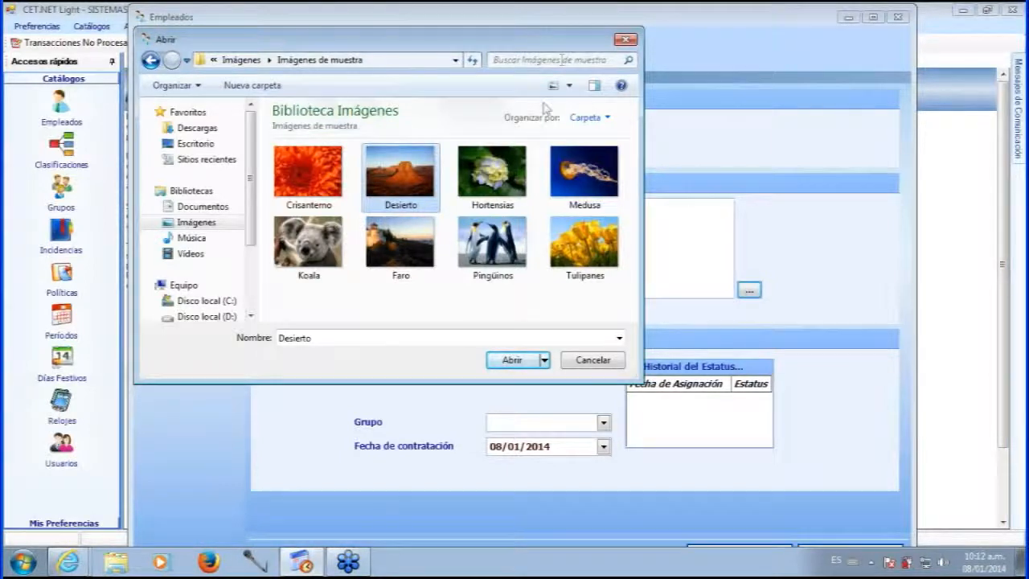
left_click(513, 360)
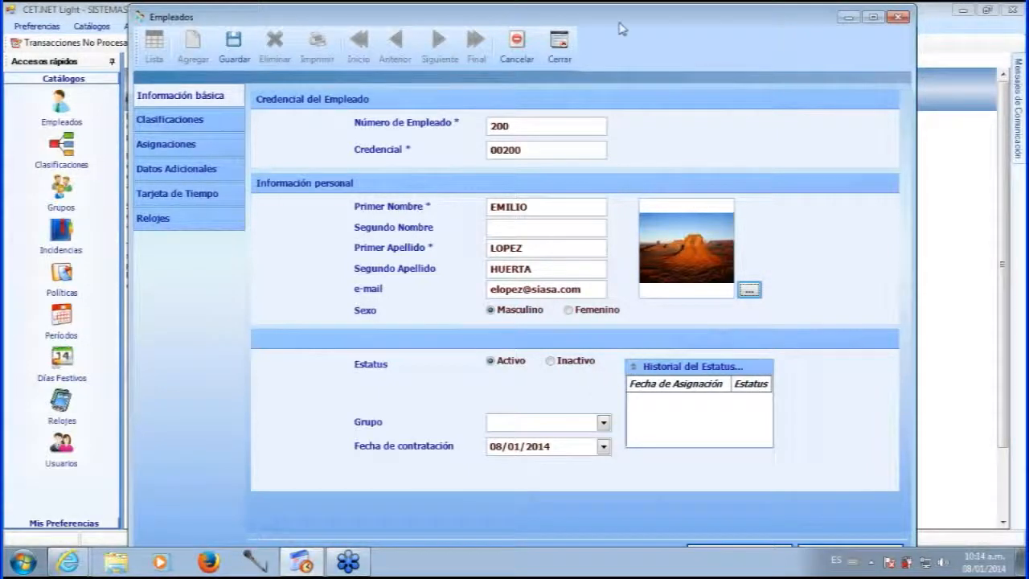
left_click_drag(620, 27, 628, 26)
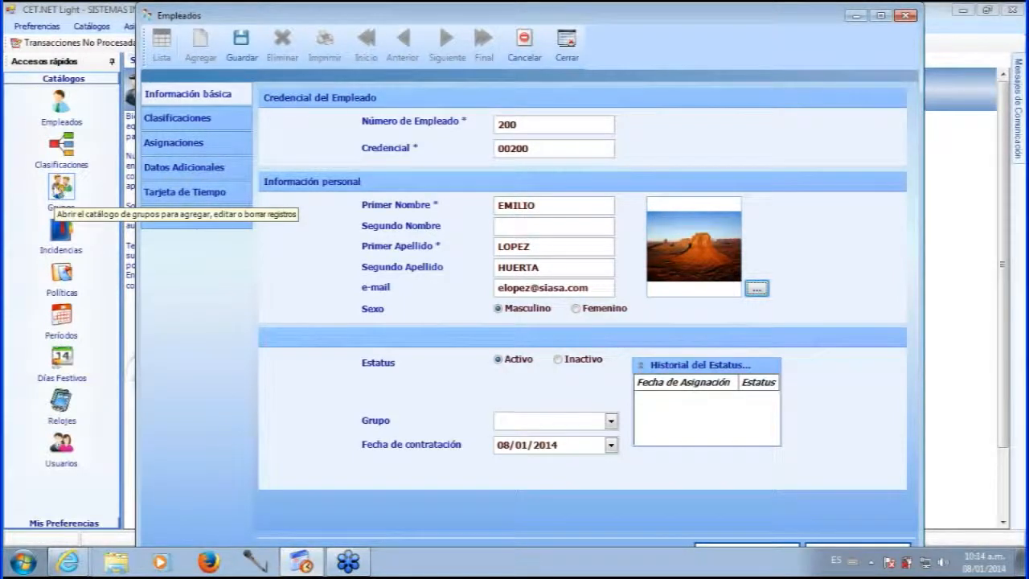
left_click(64, 195)
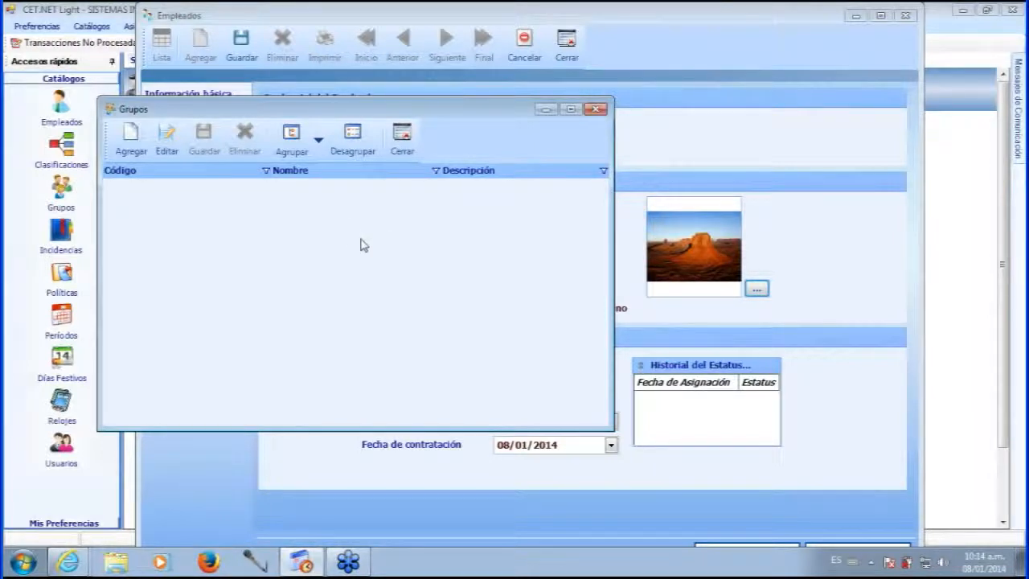
left_click(404, 150)
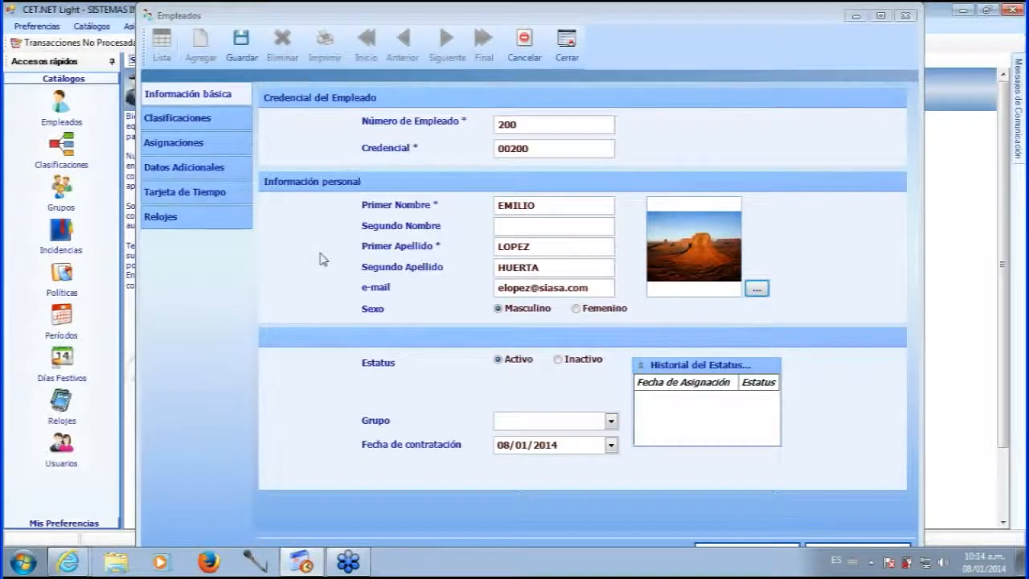
left_click(612, 423)
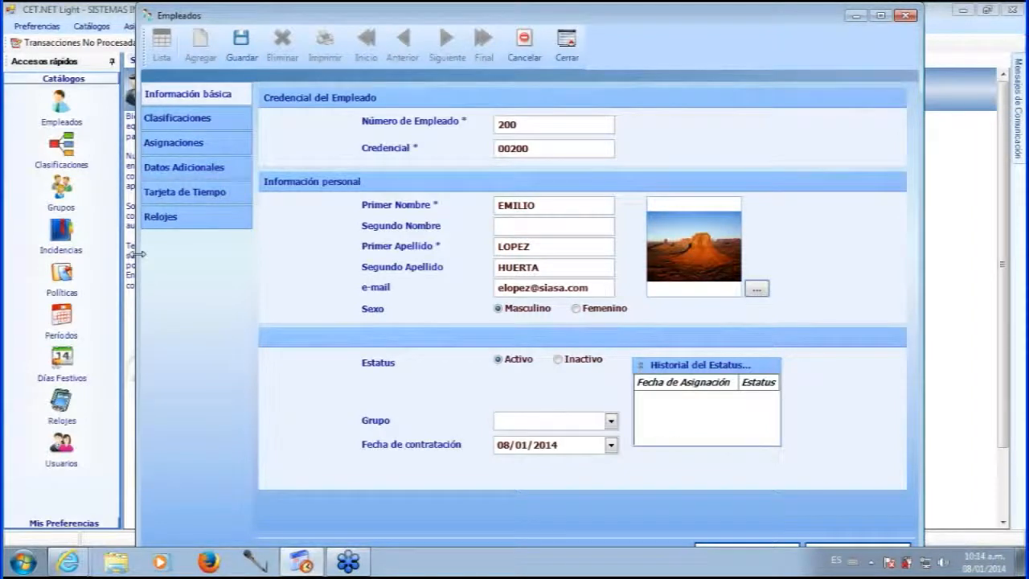
Add group 001 'oficina merida' with description 'merida' in Grupos, save, and close the catalogue.
left_click(66, 193)
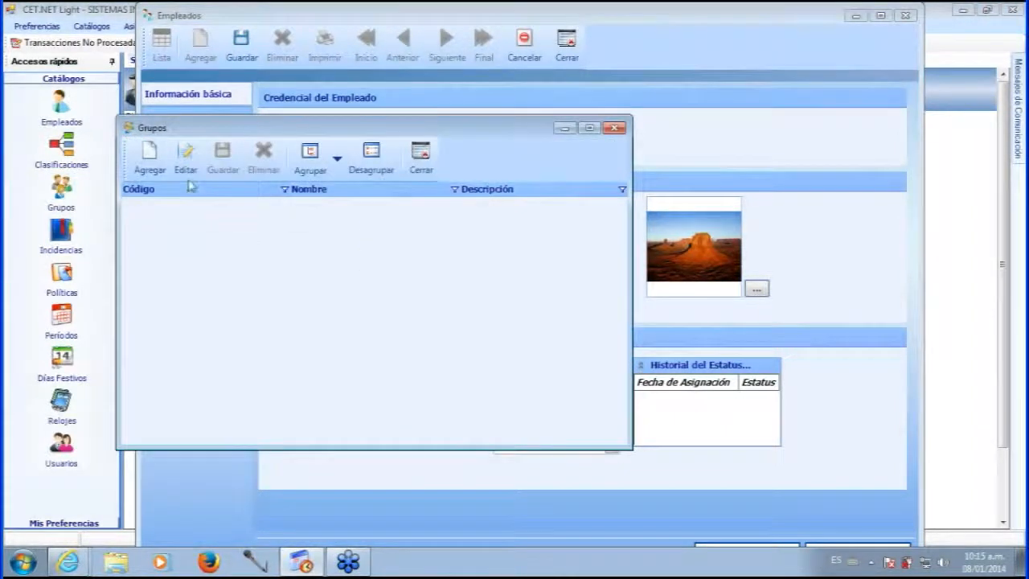
left_click(187, 149)
type("001")
key("Tab")
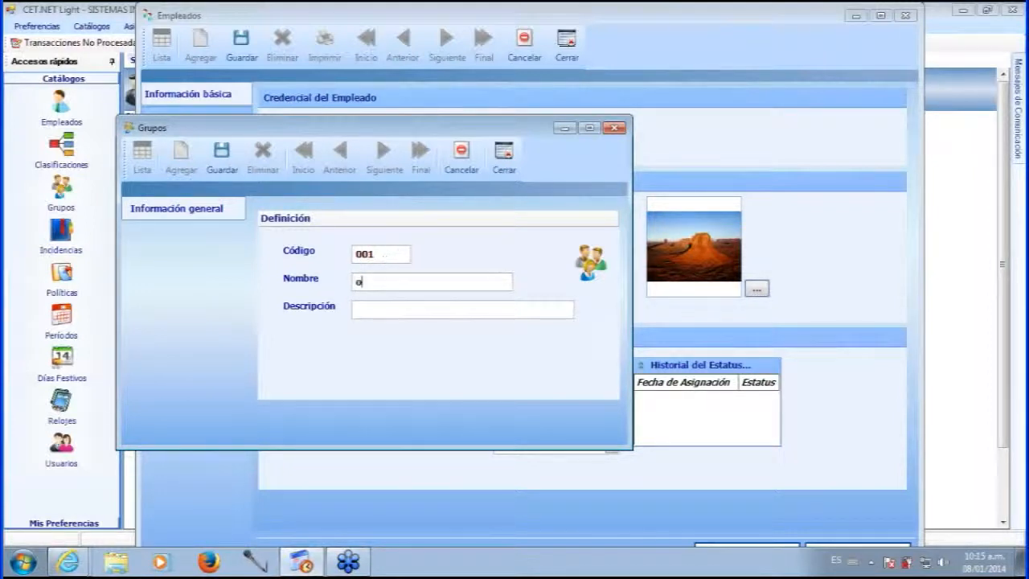
type("oficina merida")
left_click(381, 310)
type("merida")
left_click(221, 161)
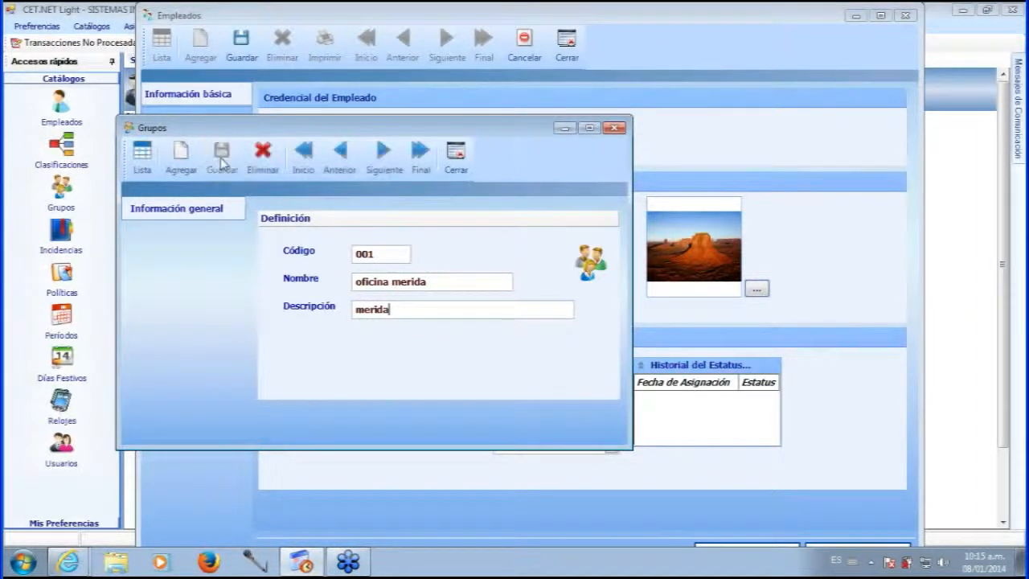
left_click(455, 153)
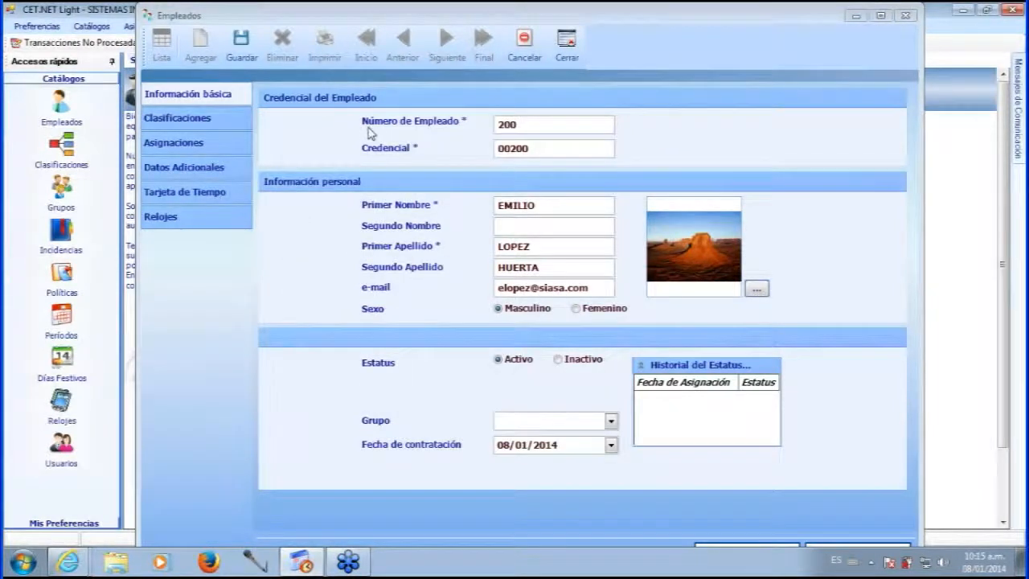
Reopen employee 200's record from the Empleados list and show the Grupo options.
left_click(244, 60)
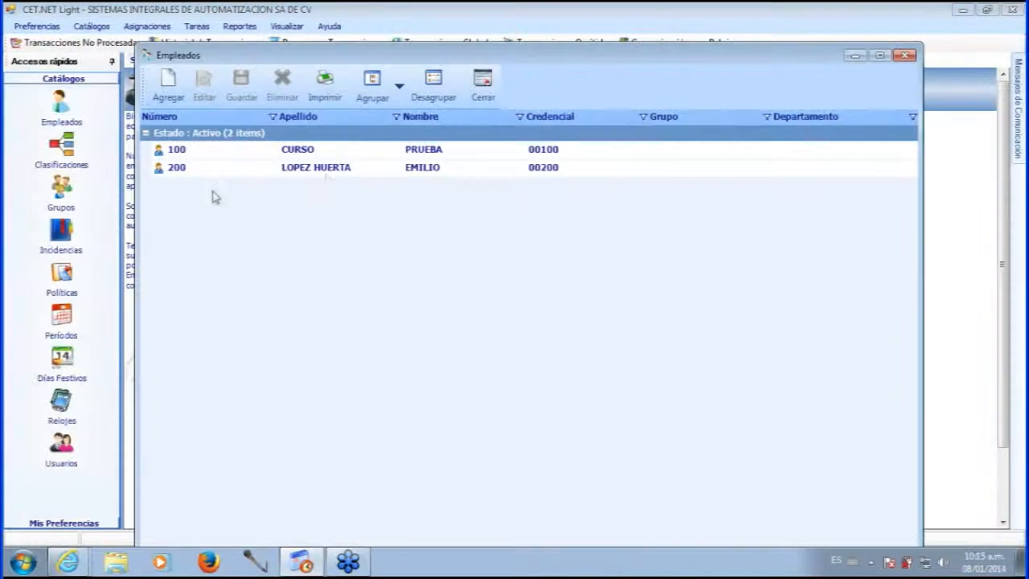
double_click(327, 174)
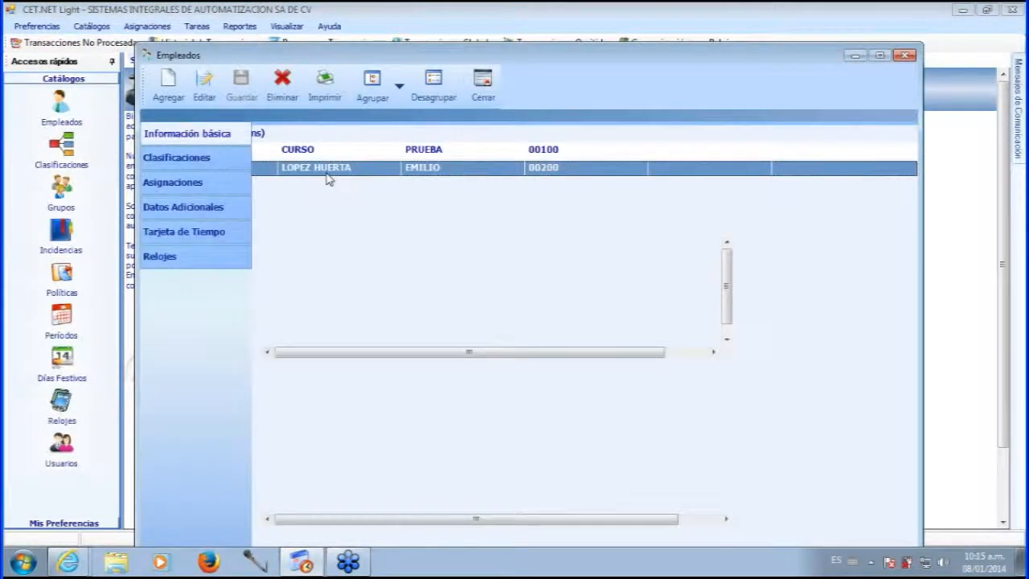
left_click(611, 460)
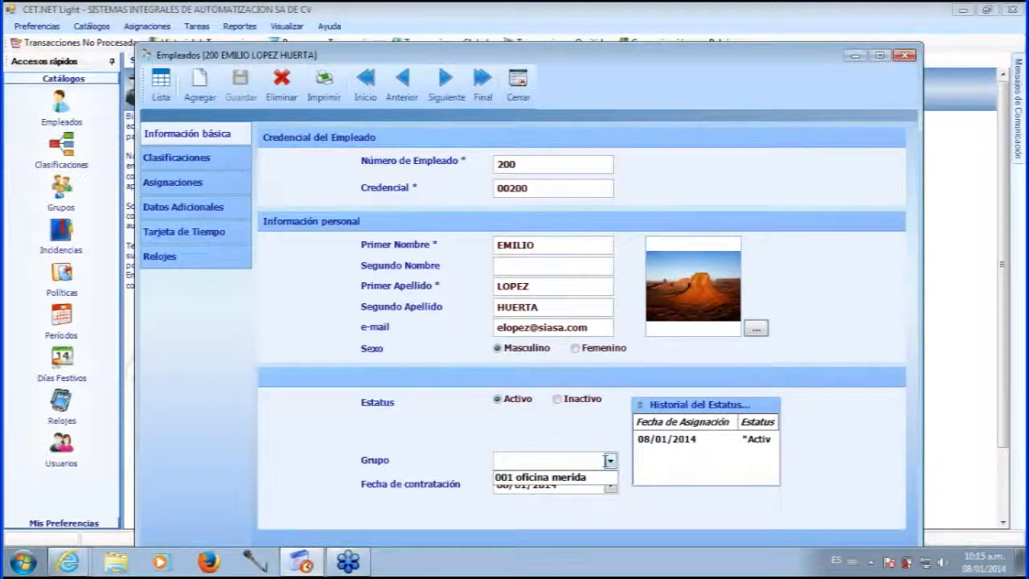
Assign group 001 oficina merida, keep hire date 08/01/2014, and save the employee.
left_click(594, 477)
left_click_drag(625, 60, 626, 28)
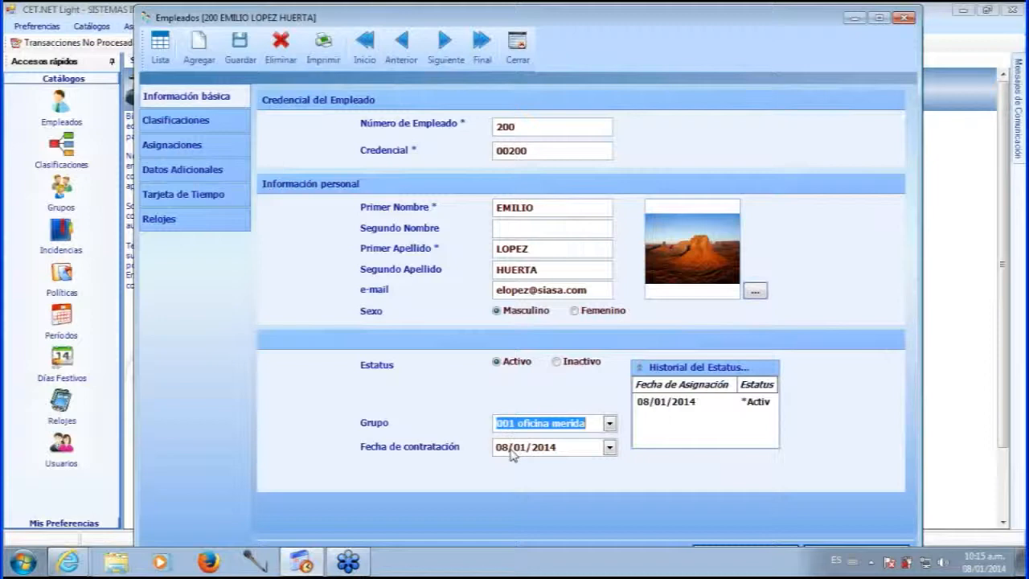
left_click(609, 447)
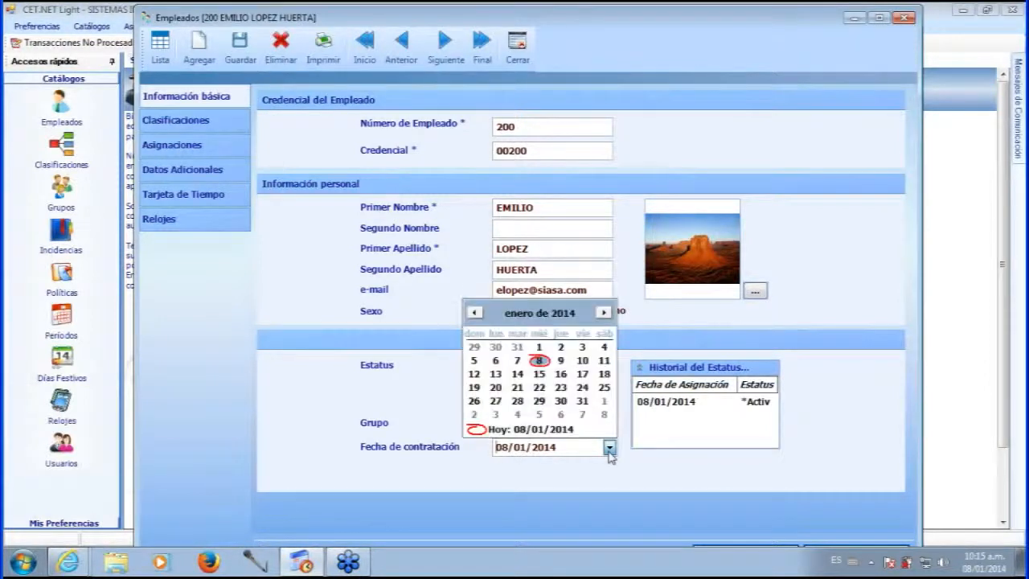
left_click(609, 450)
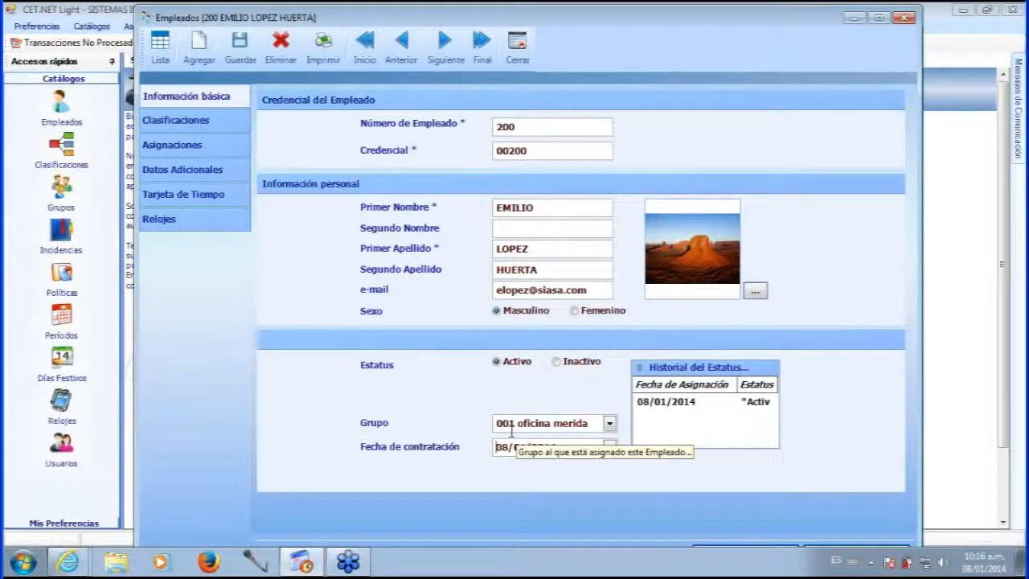
left_click(245, 58)
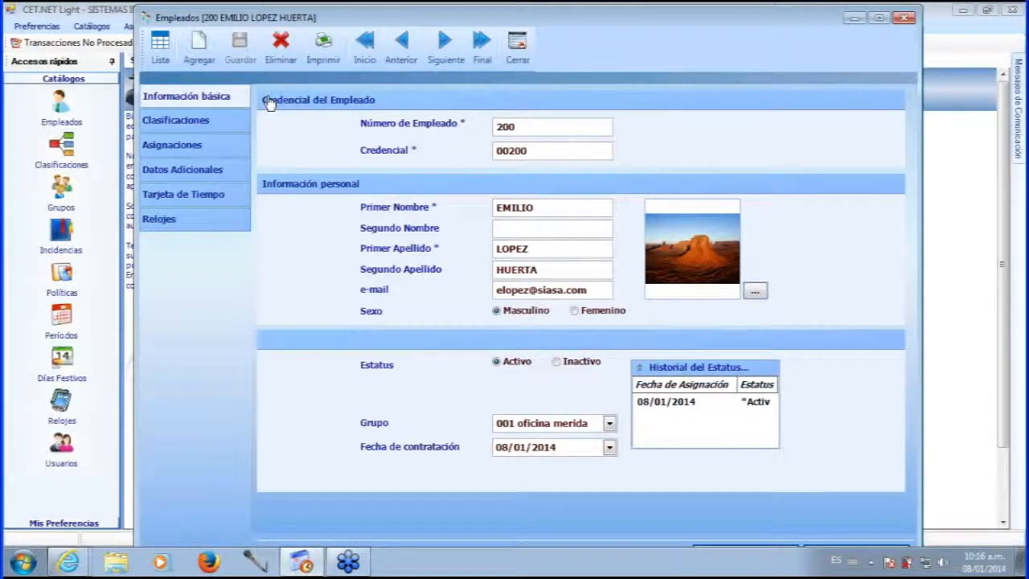
Open the Departamento classification editor from the employee's Clasificaciones tab.
left_click(202, 121)
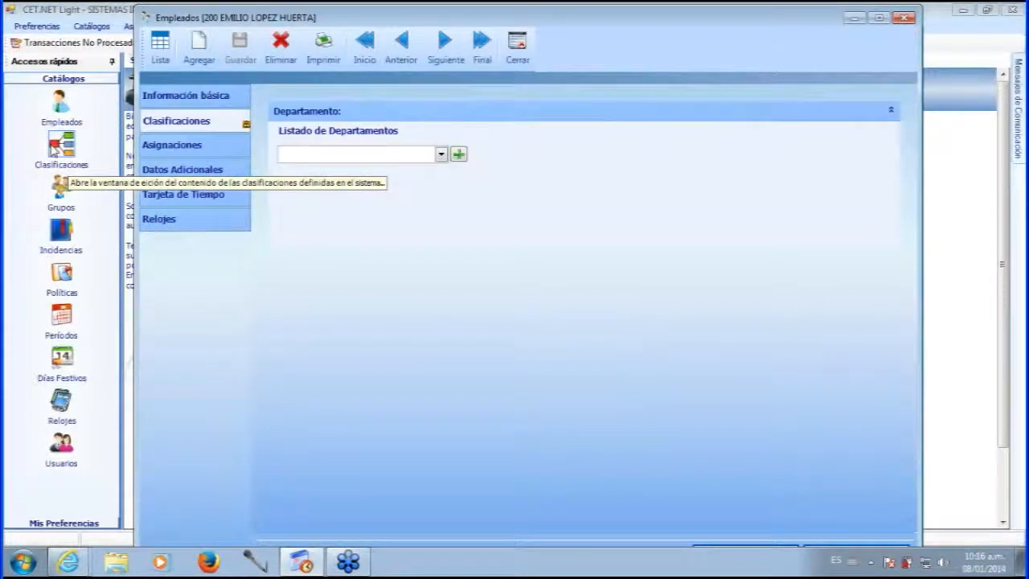
left_click(55, 147)
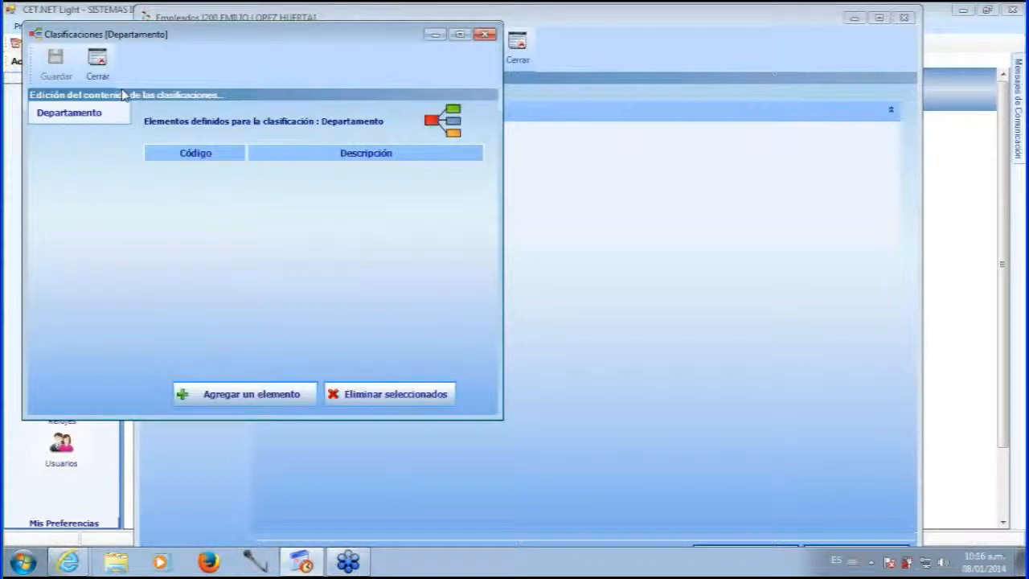
Add department 001 'sistemas' in the Departamento editor and save it.
left_click_drag(241, 40, 399, 108)
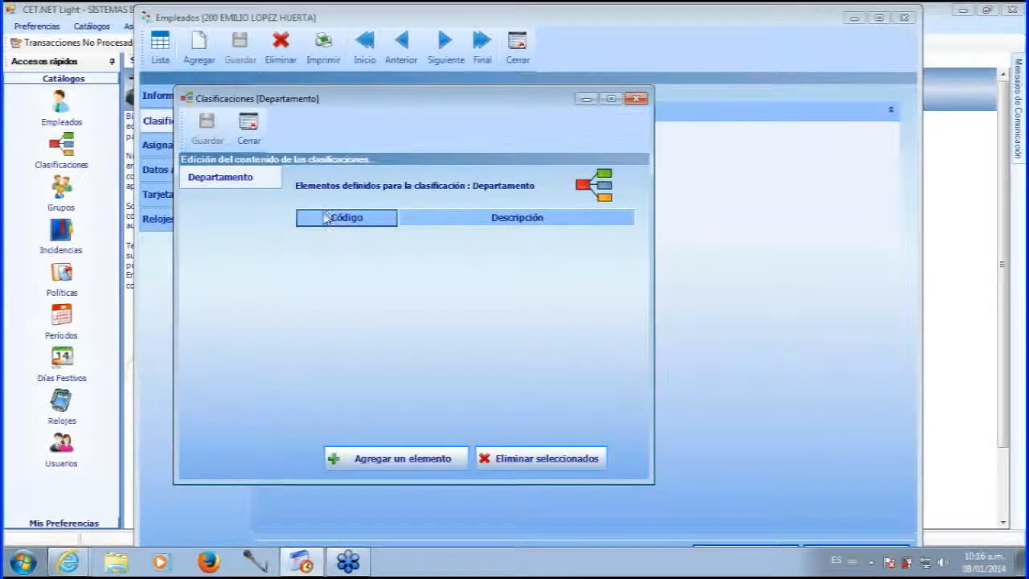
left_click(402, 465)
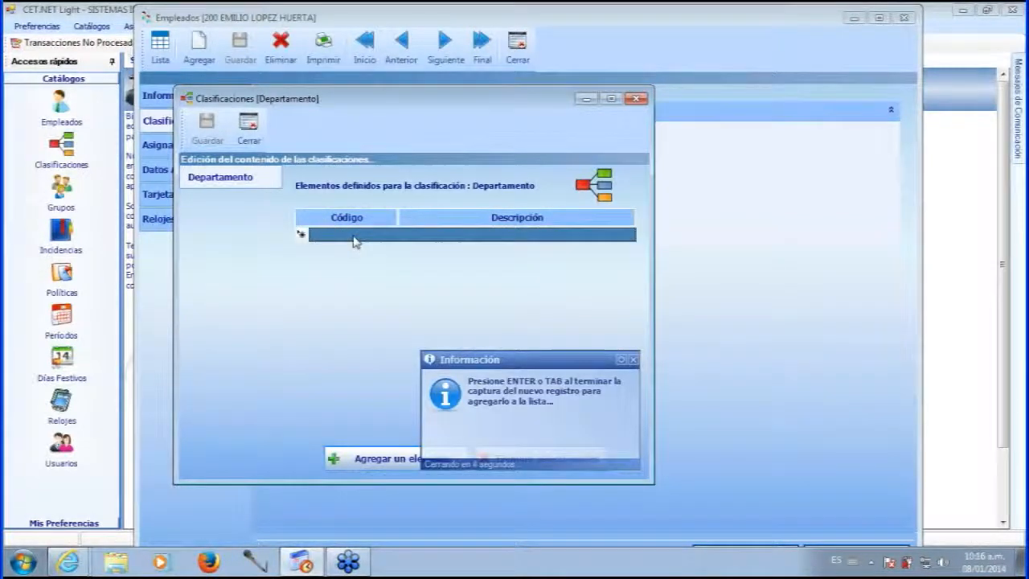
type("001")
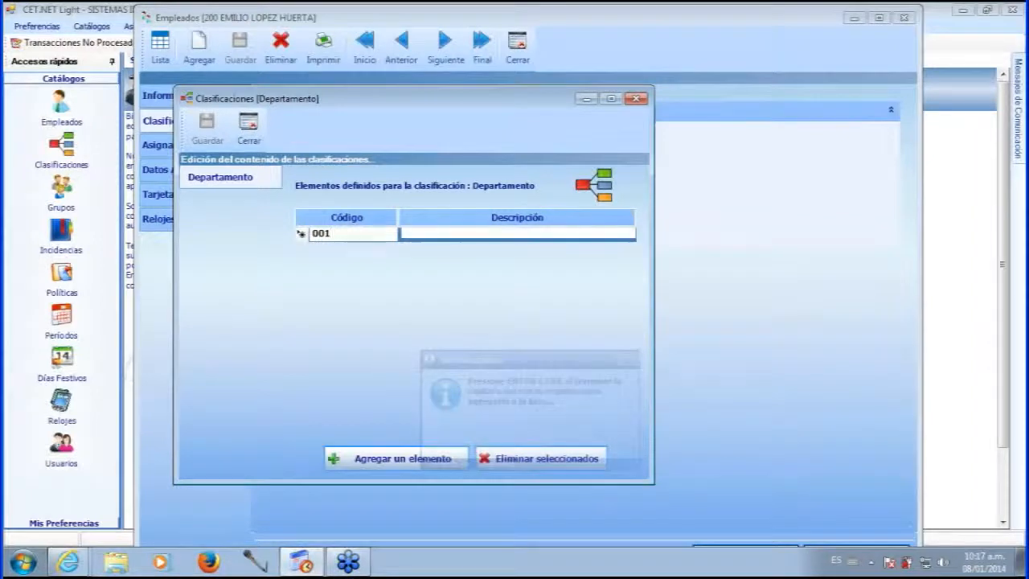
key("Tab")
type("sistemas")
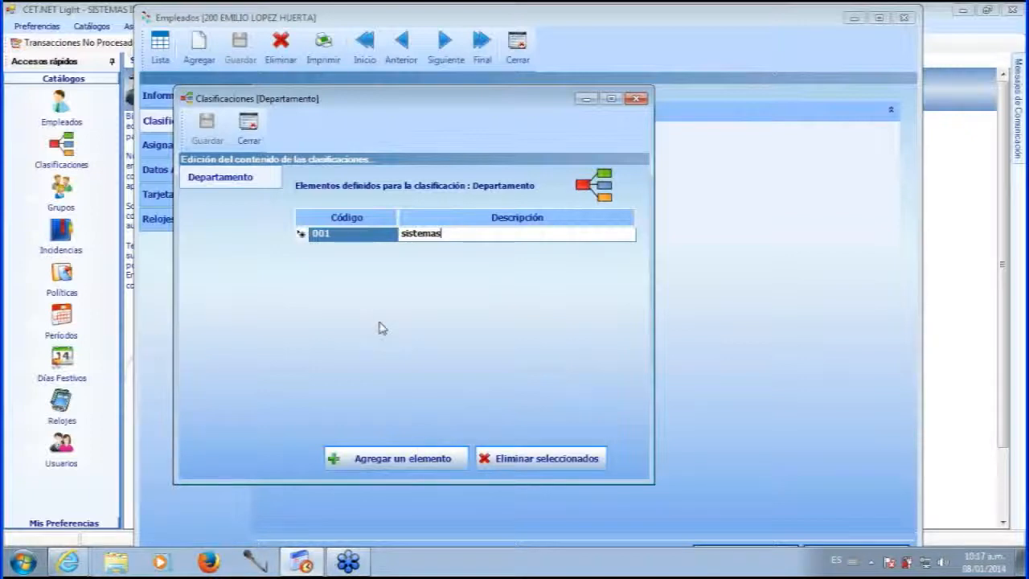
left_click(441, 322)
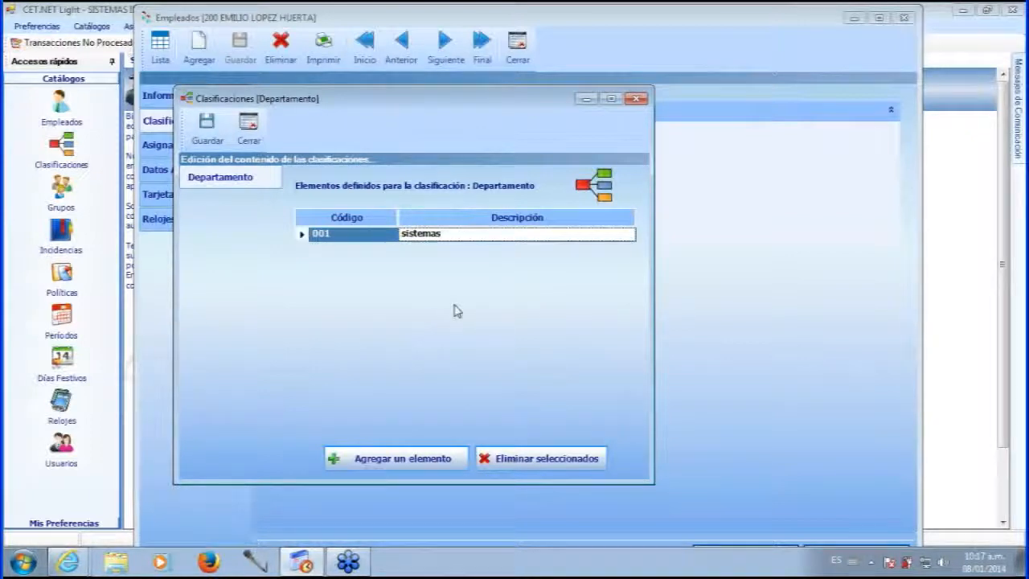
left_click(207, 127)
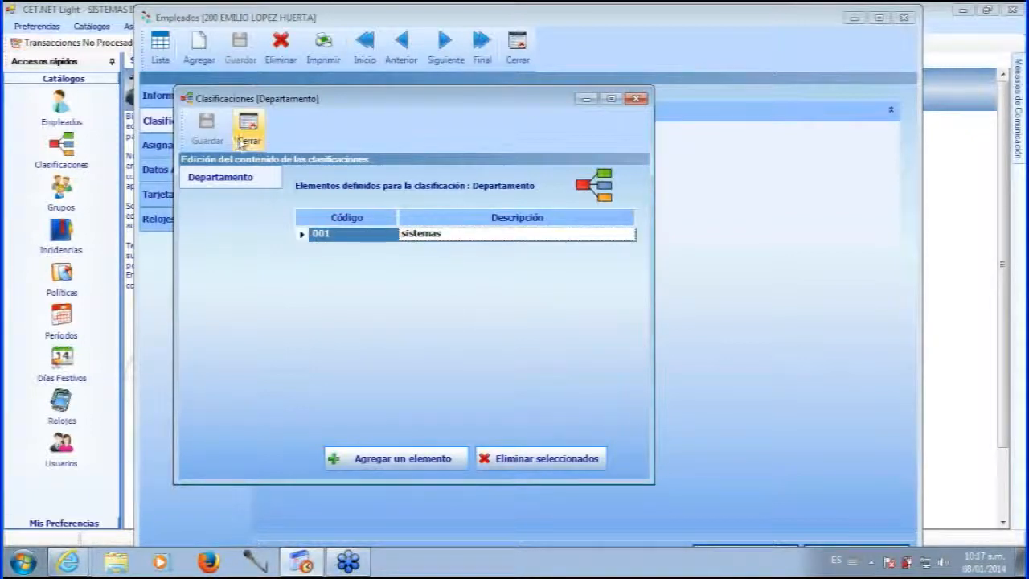
left_click(249, 135)
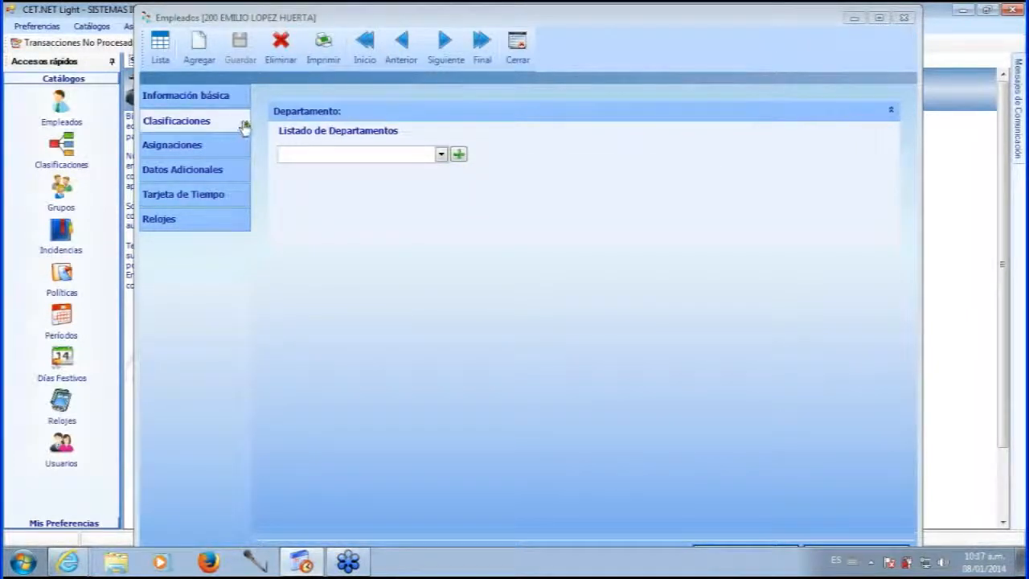
Add a second department, 002 'Ventas', from the employee's department field.
left_click(445, 158)
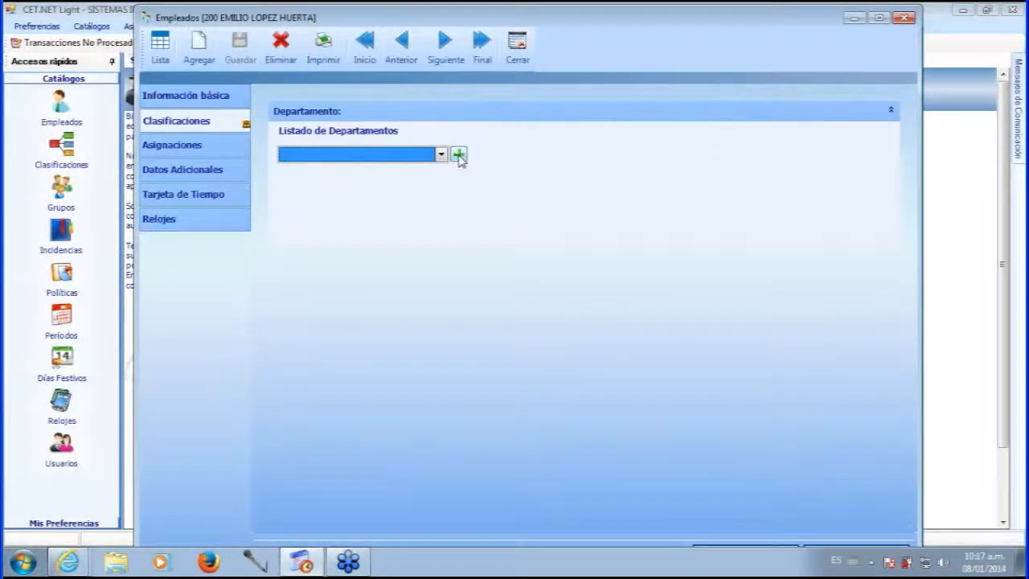
left_click(459, 155)
type("002")
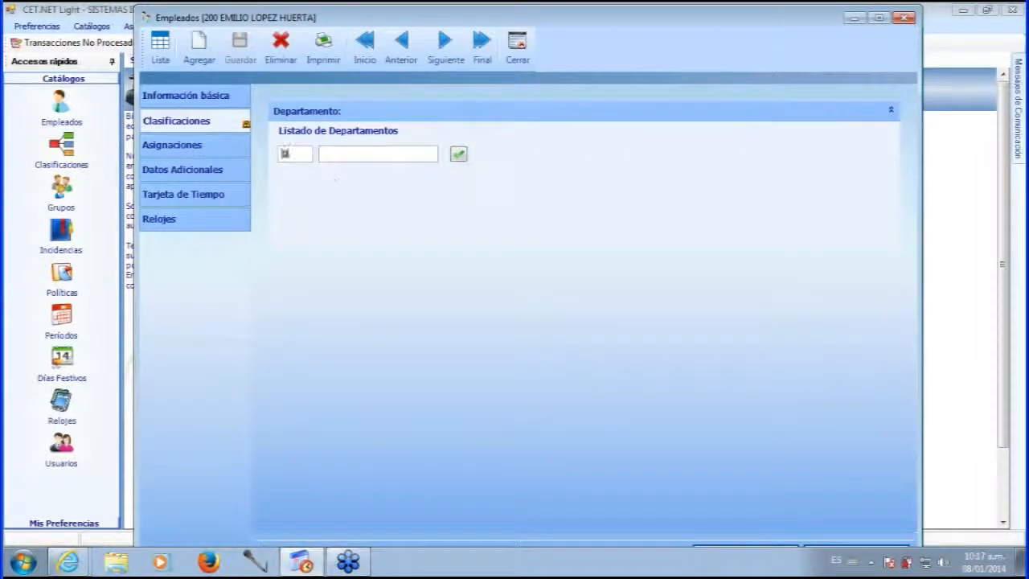
key("Tab")
type("Ventas")
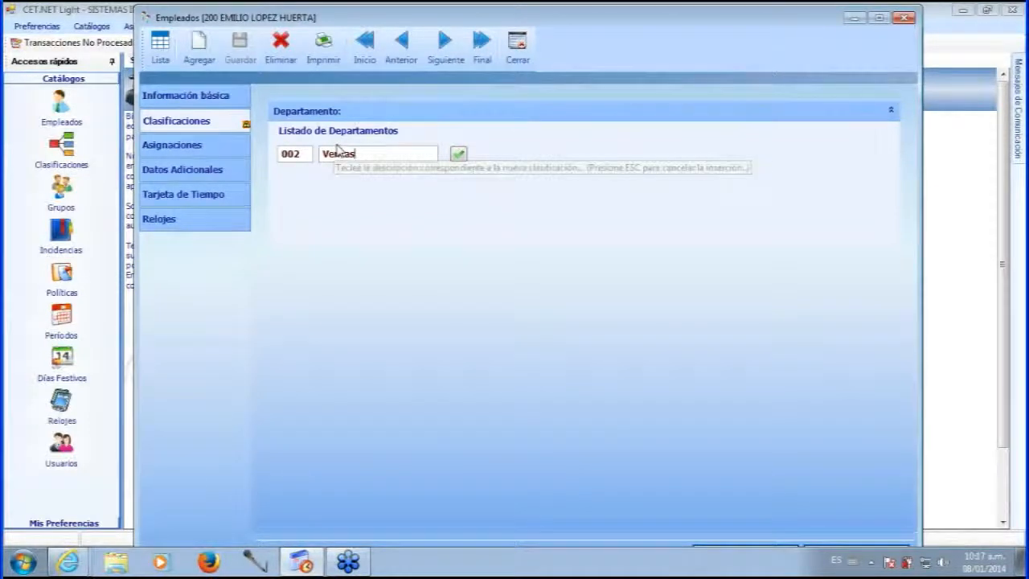
left_click(459, 153)
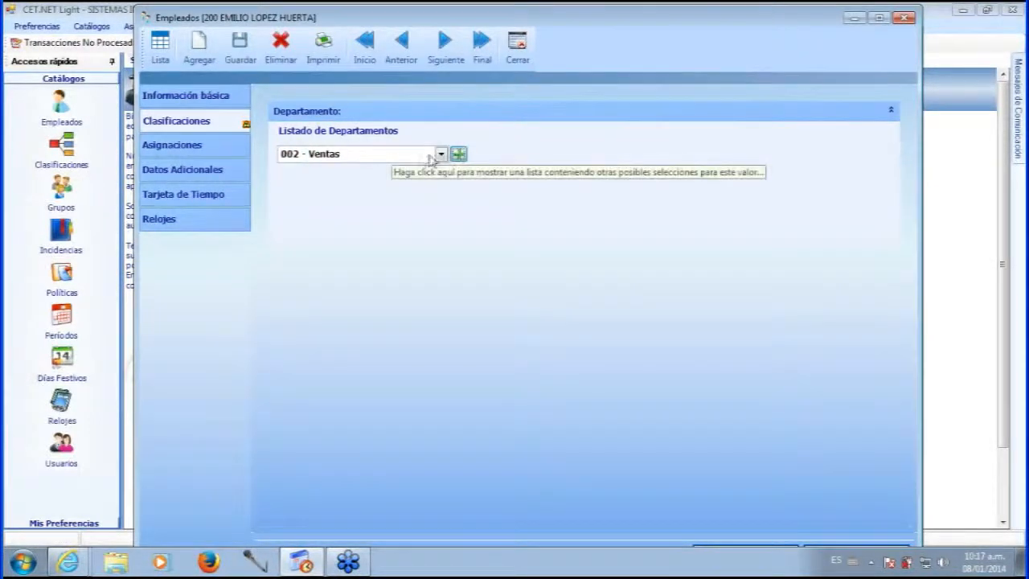
Set the employee's department to 001 sistemas and save the record.
left_click(441, 154)
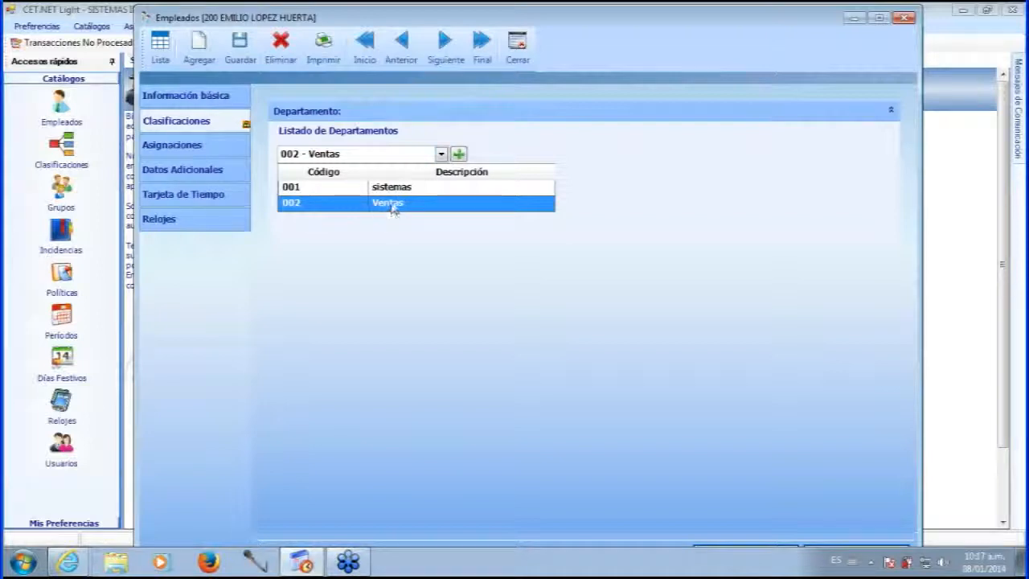
left_click(392, 193)
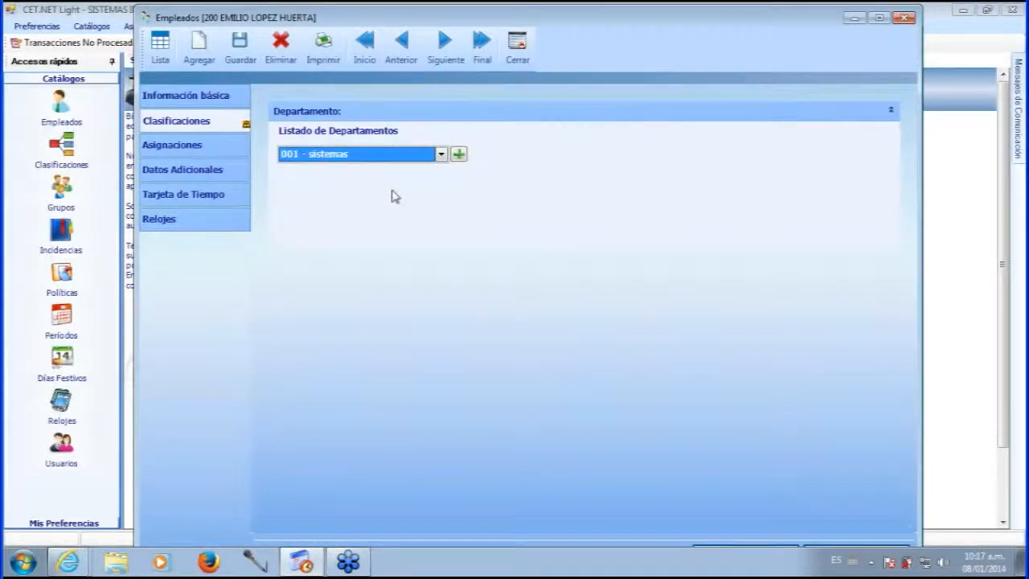
left_click(241, 53)
Show employee 200's January 2014 Asignaciones calendar, with every day marked Sin Asignar.
left_click(199, 144)
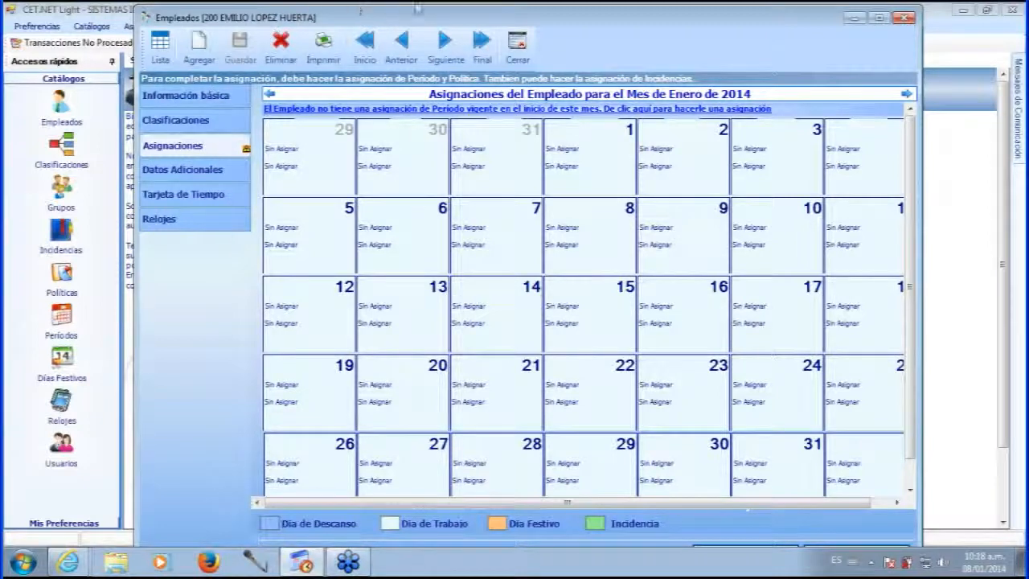
left_click_drag(571, 24, 561, 27)
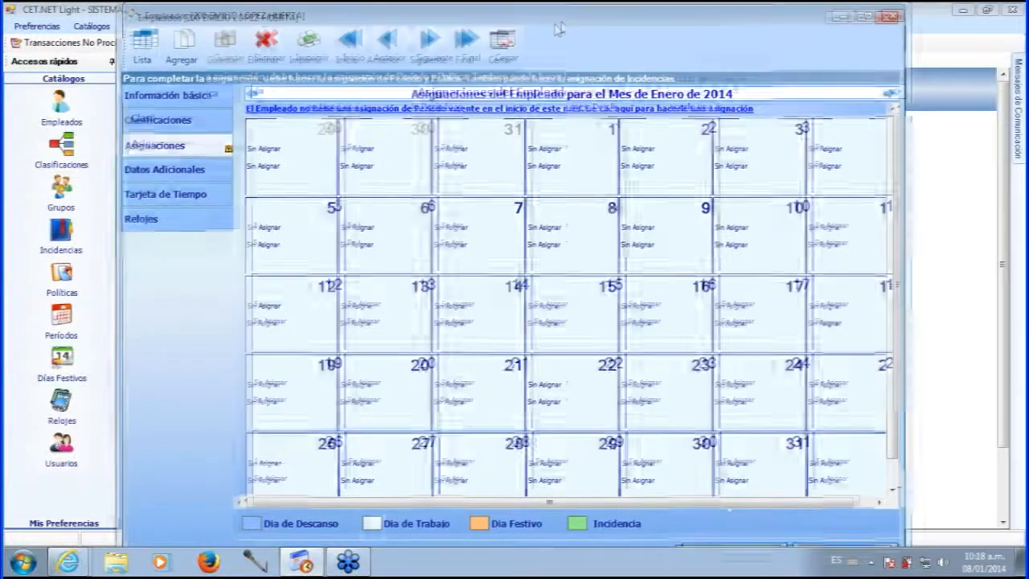
left_click_drag(565, 24, 569, 24)
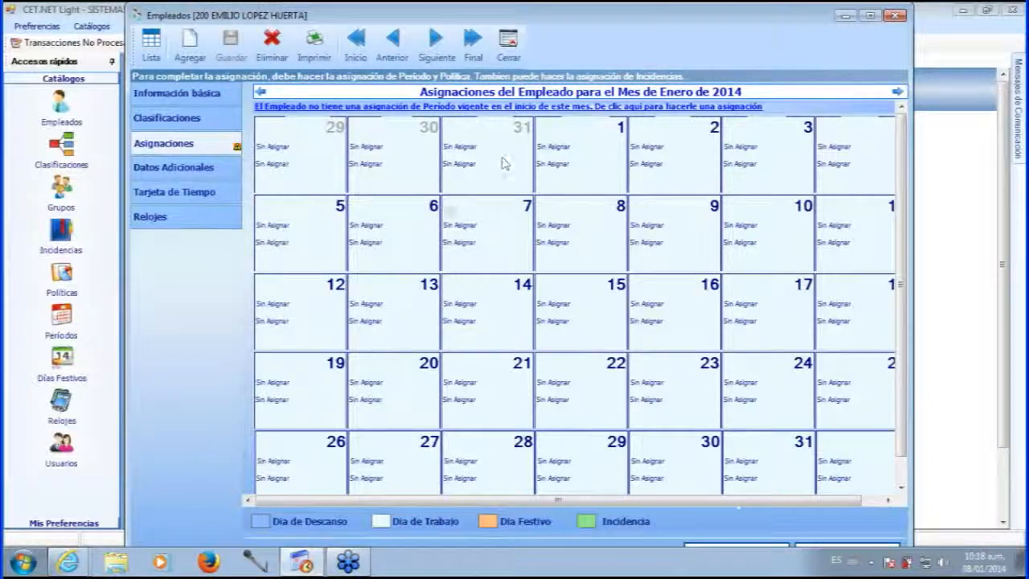
left_click(202, 98)
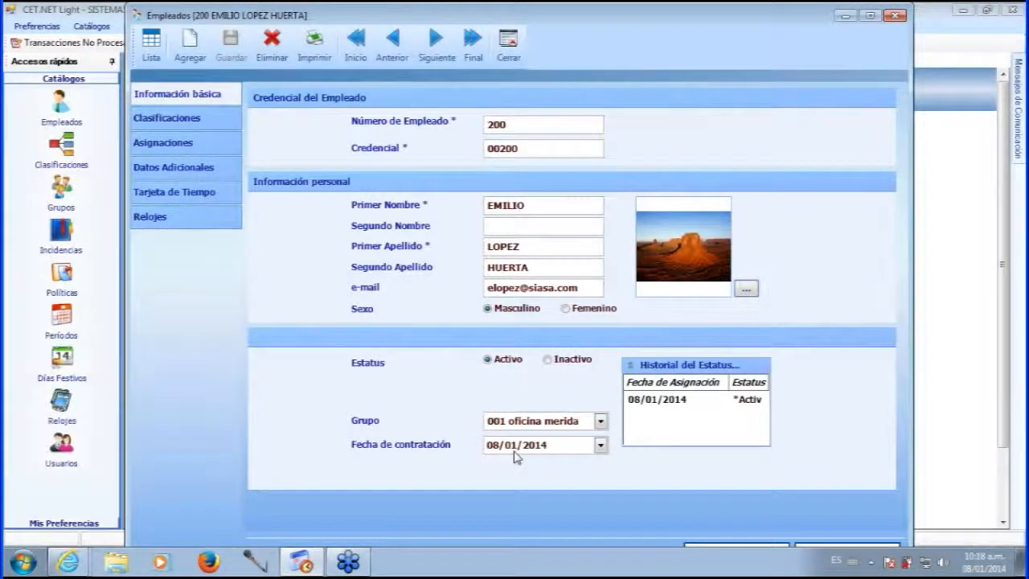
left_click(176, 143)
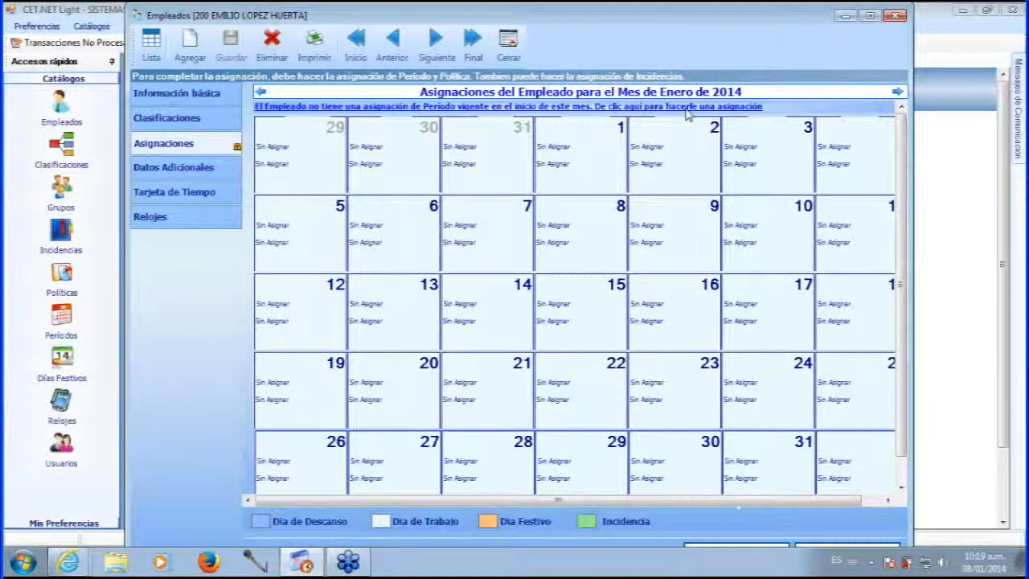
Assign the Quincenal pay period to the employee, effective from Sunday 29/12/2013.
left_click(653, 110)
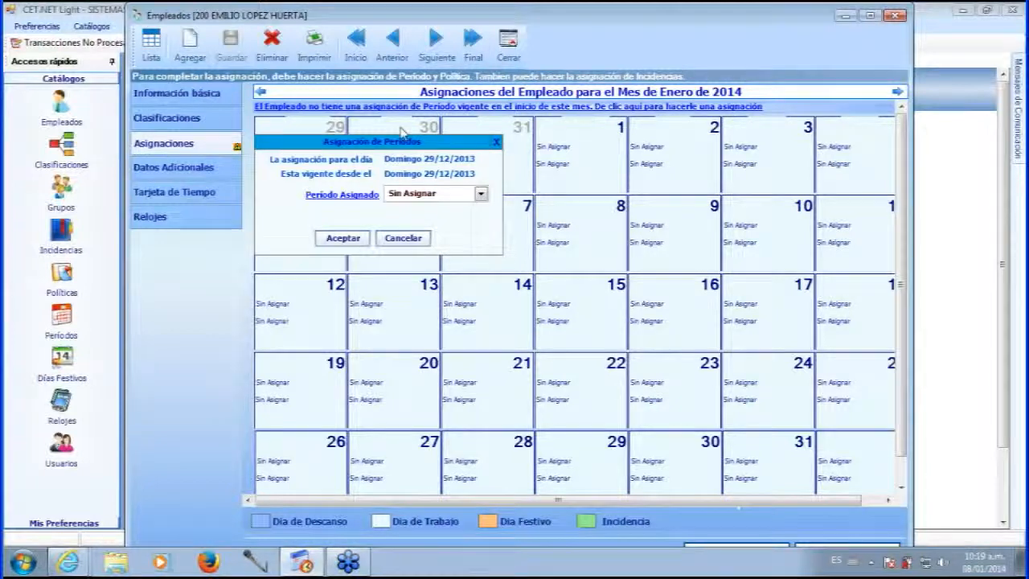
left_click_drag(382, 143, 417, 138)
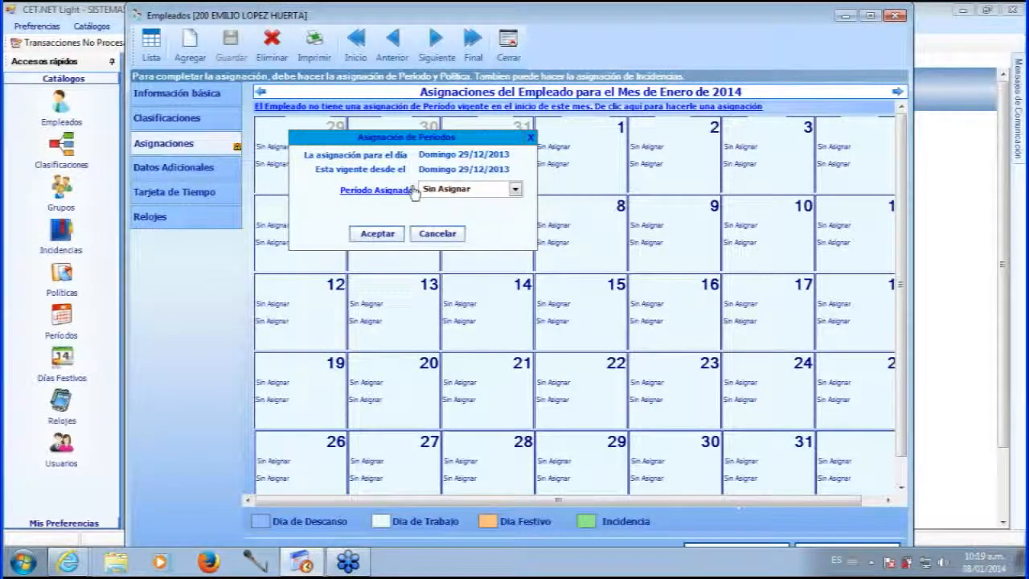
left_click(515, 189)
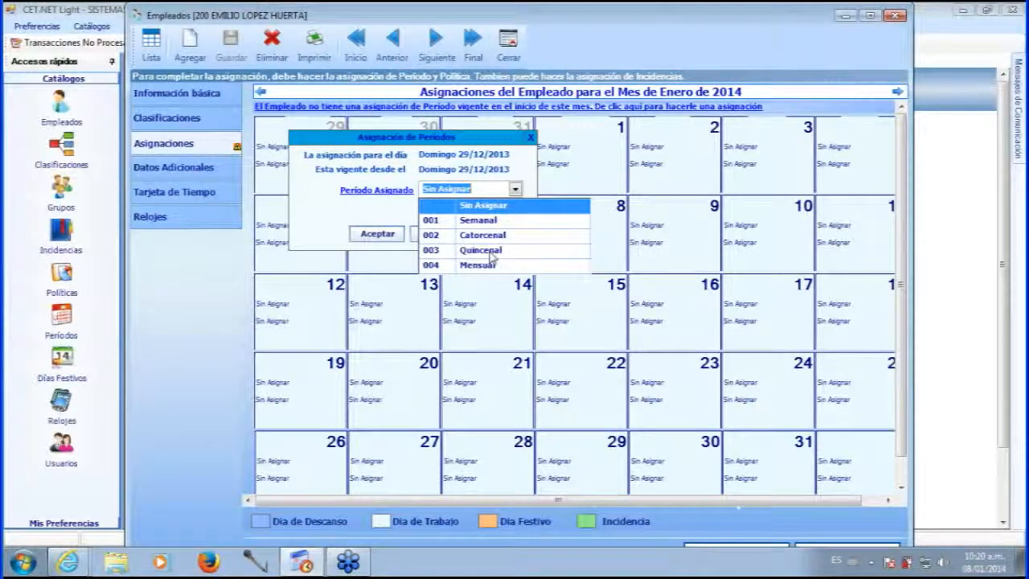
left_click(488, 251)
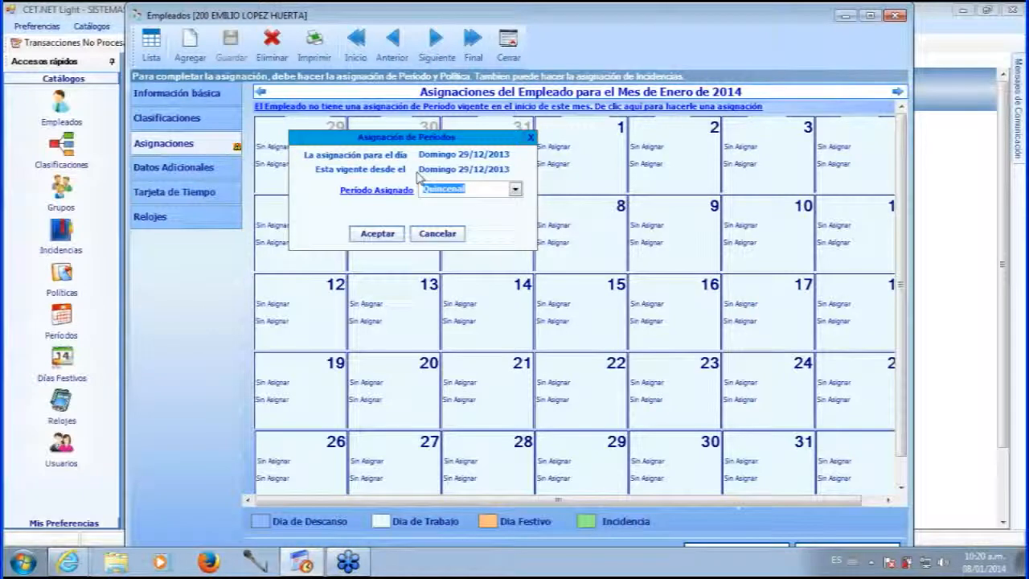
left_click_drag(317, 132, 316, 149)
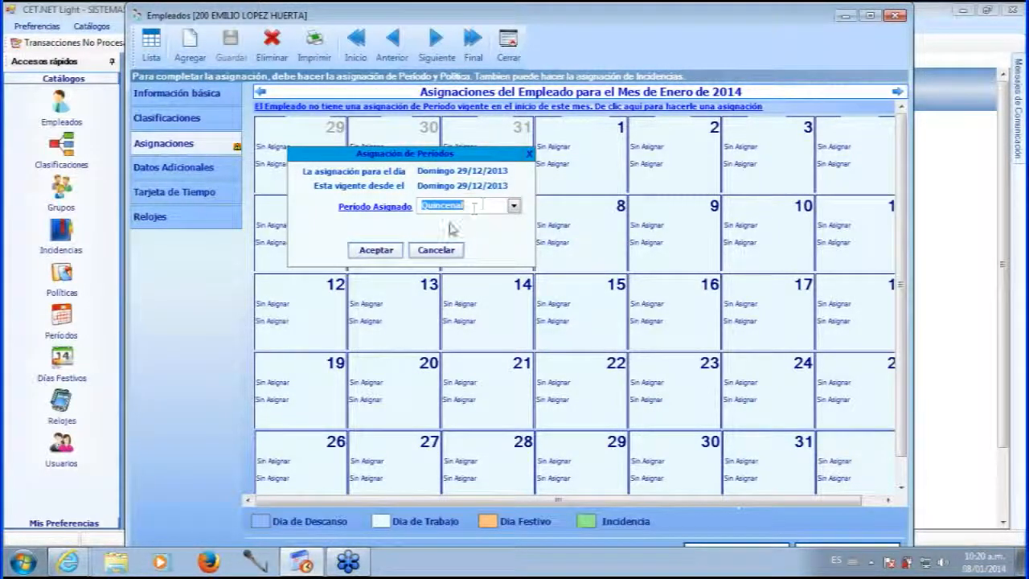
left_click(379, 252)
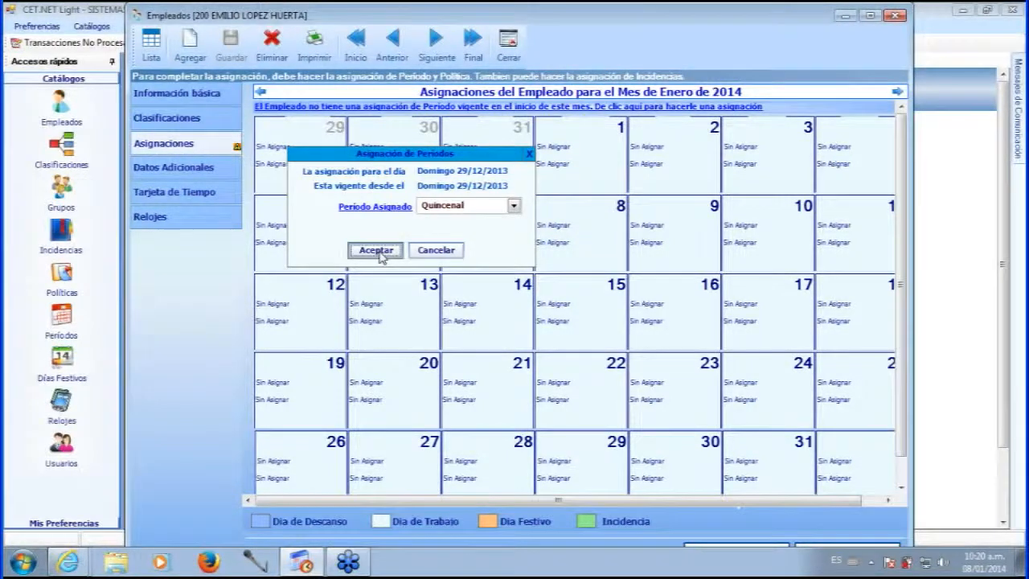
Save the Quincenal assignment and bring up the 29/12/2013 day assignment dialog.
left_click(231, 44)
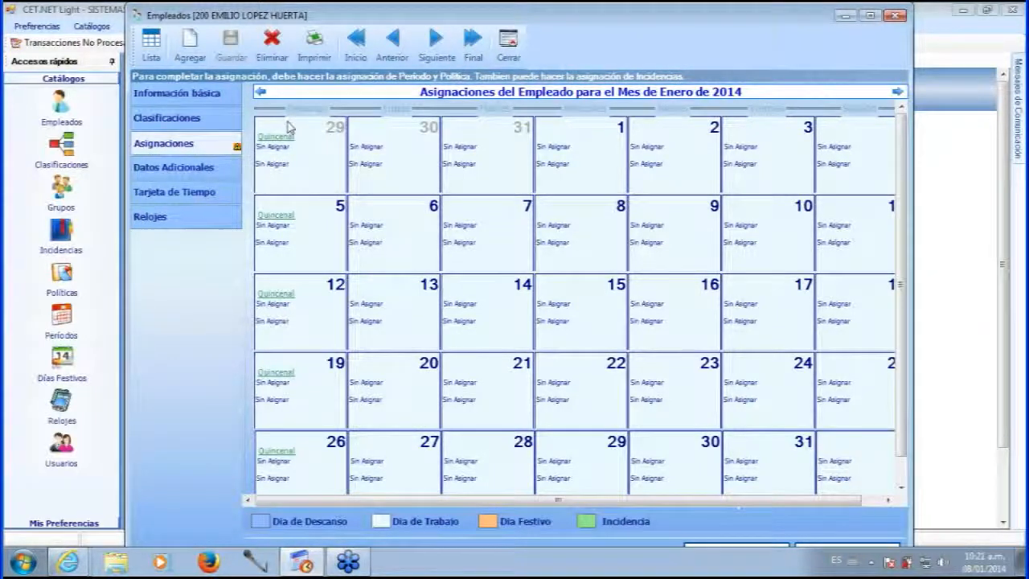
left_click(275, 165)
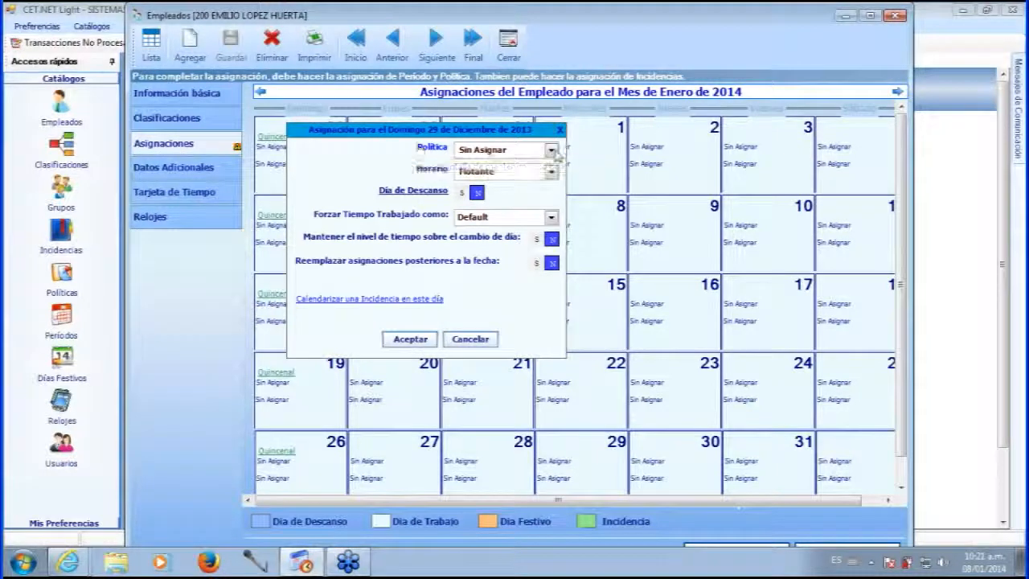
Set the policy to Politica turno Admin and the schedule to Administrativo.
left_click(539, 151)
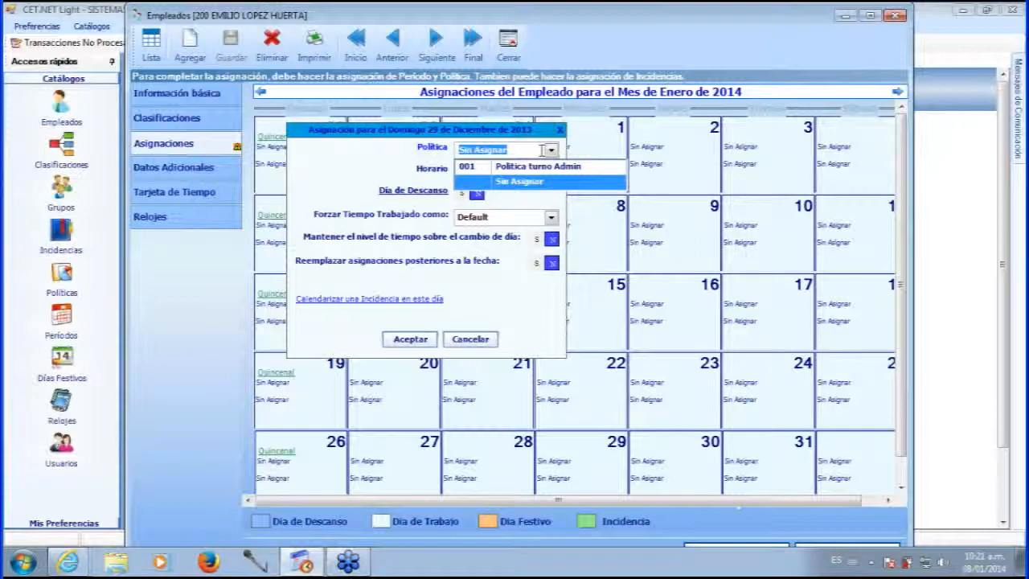
left_click(531, 166)
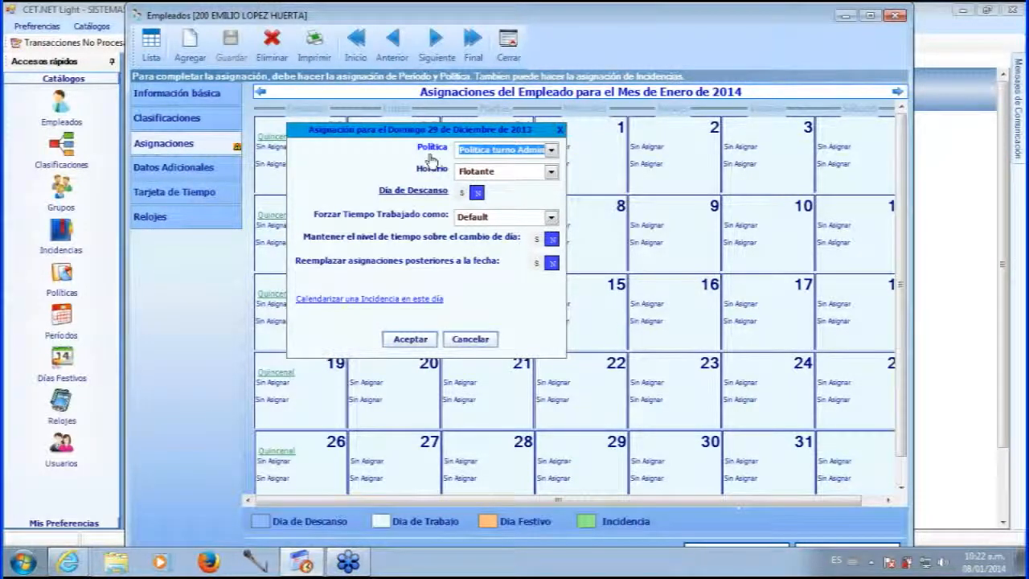
left_click(532, 171)
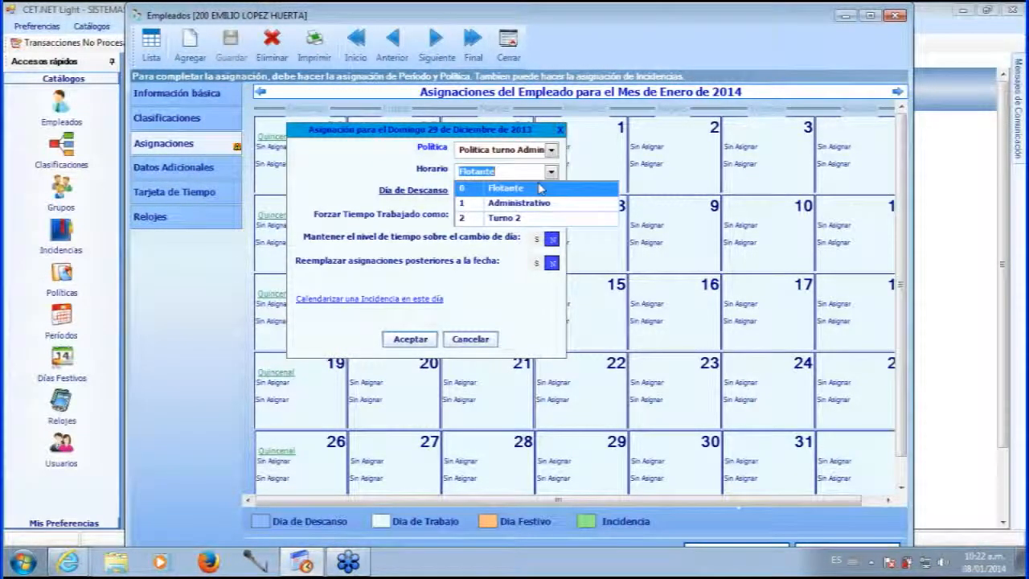
left_click(506, 206)
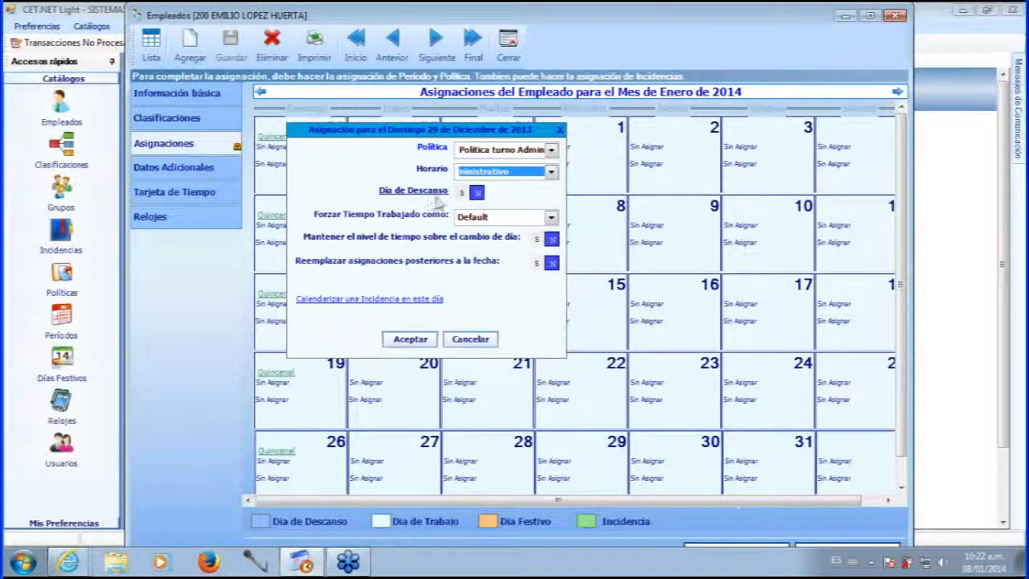
Review the rest-day setting and the 'Forzar Tiempo Trabajado como' options.
left_click(477, 194)
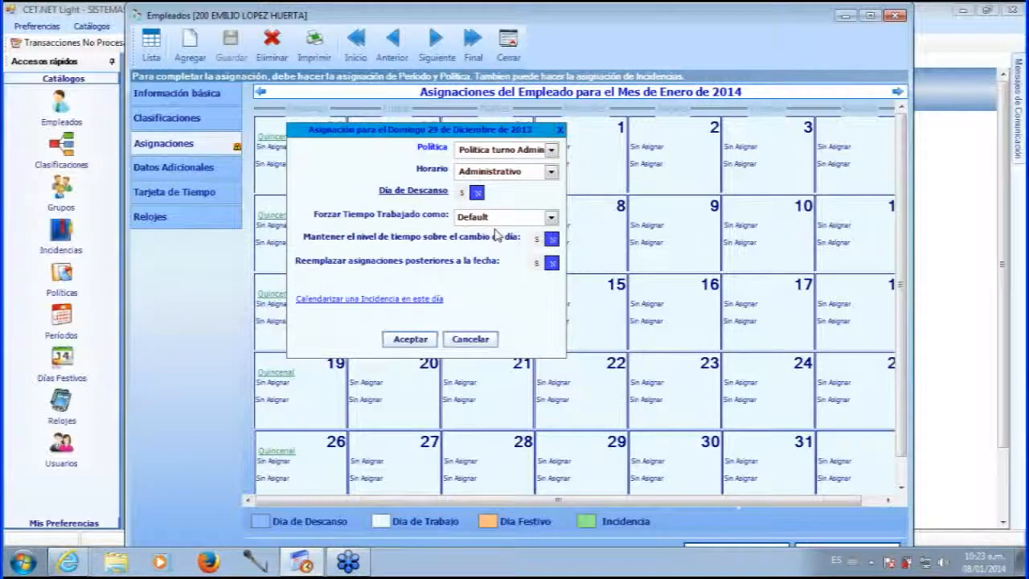
left_click(551, 219)
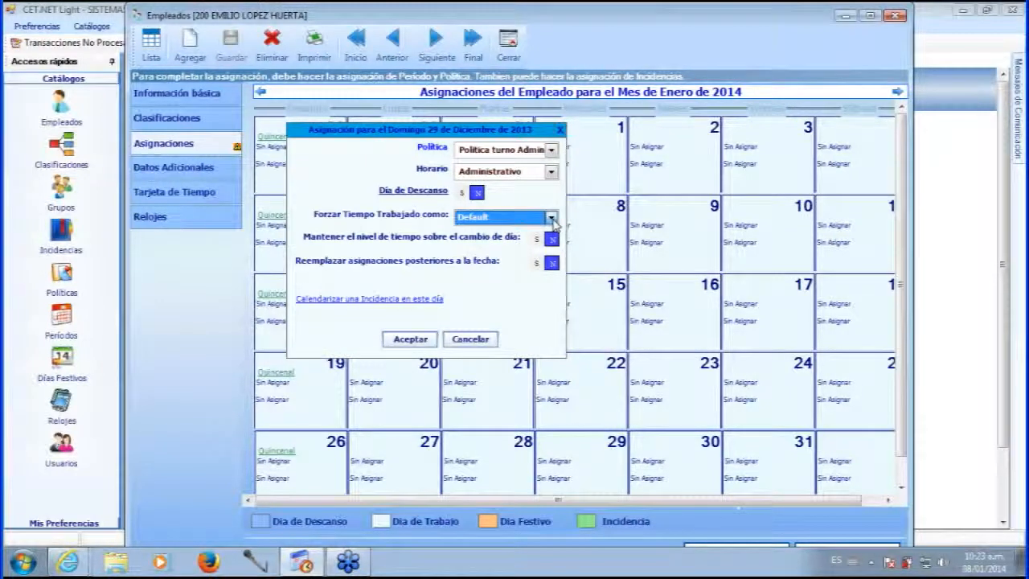
left_click(551, 218)
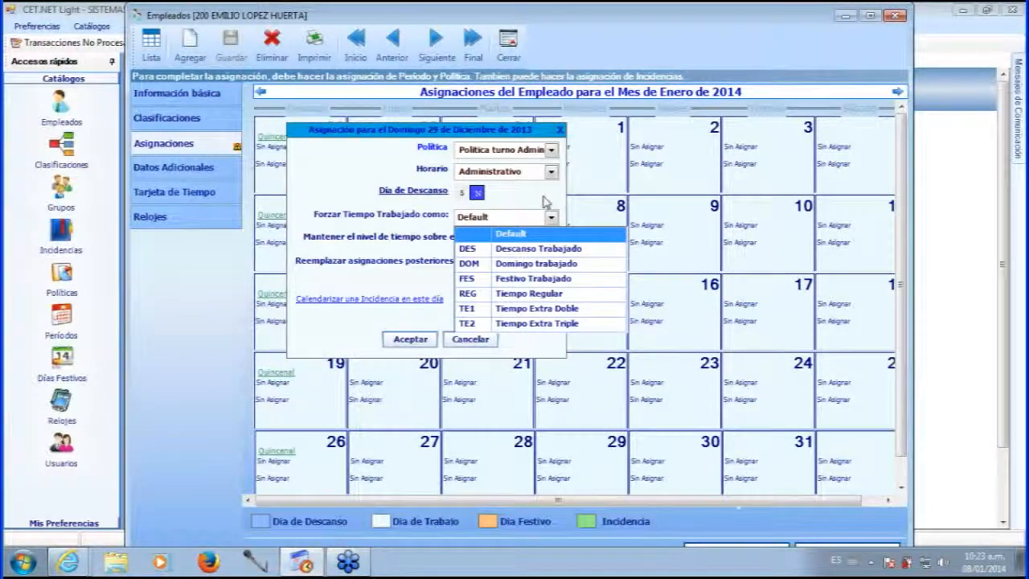
Keep forced worked time at Default and apply Politica turno Admin with Administrativo to January 2014.
left_click(393, 222)
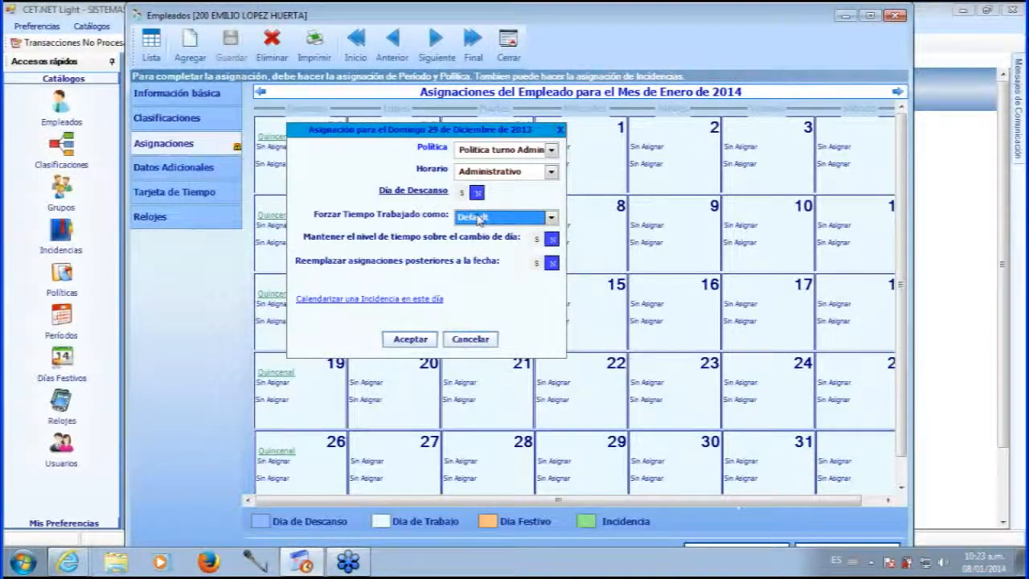
left_click(552, 218)
left_click(552, 220)
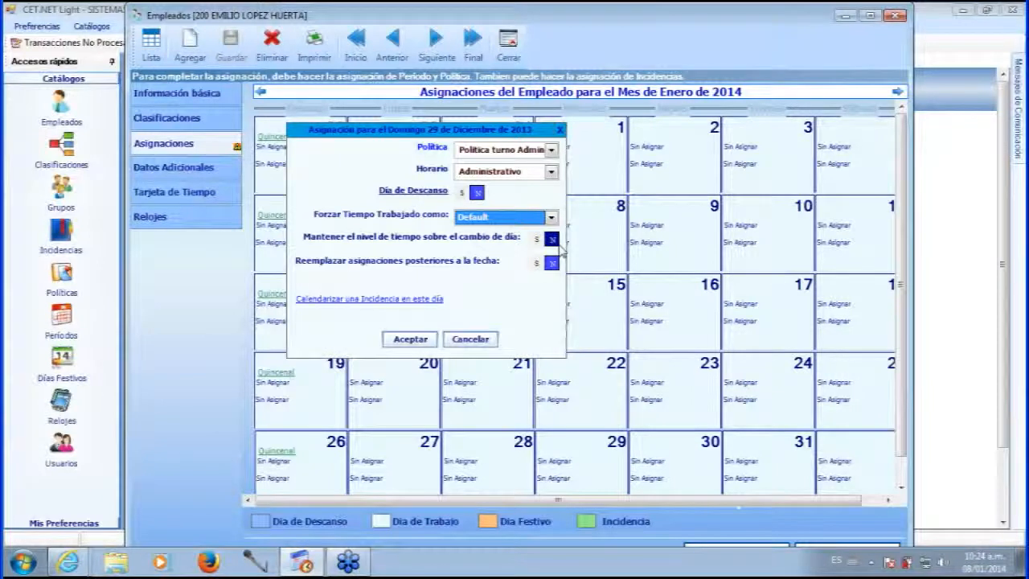
left_click(552, 240)
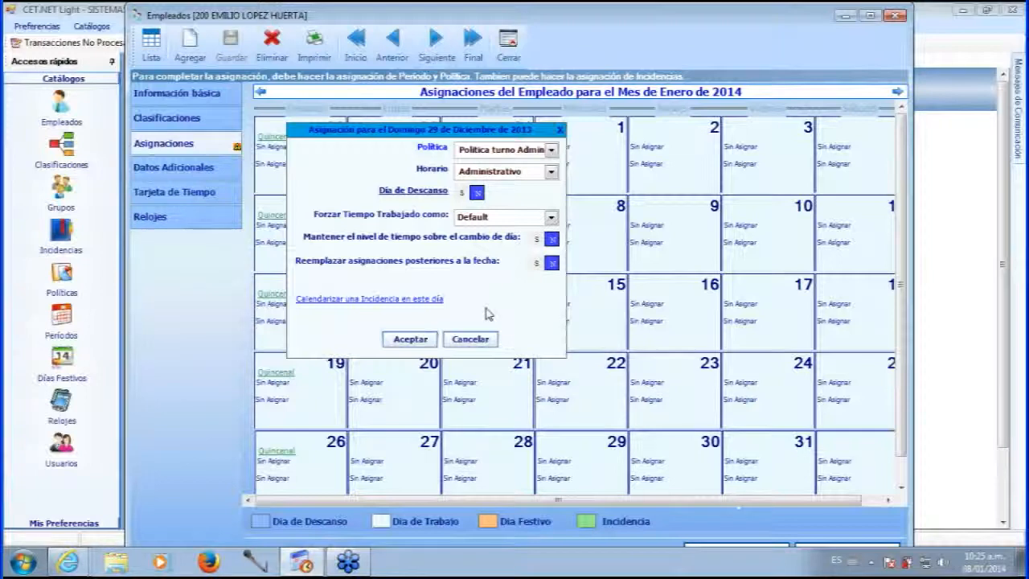
left_click(409, 339)
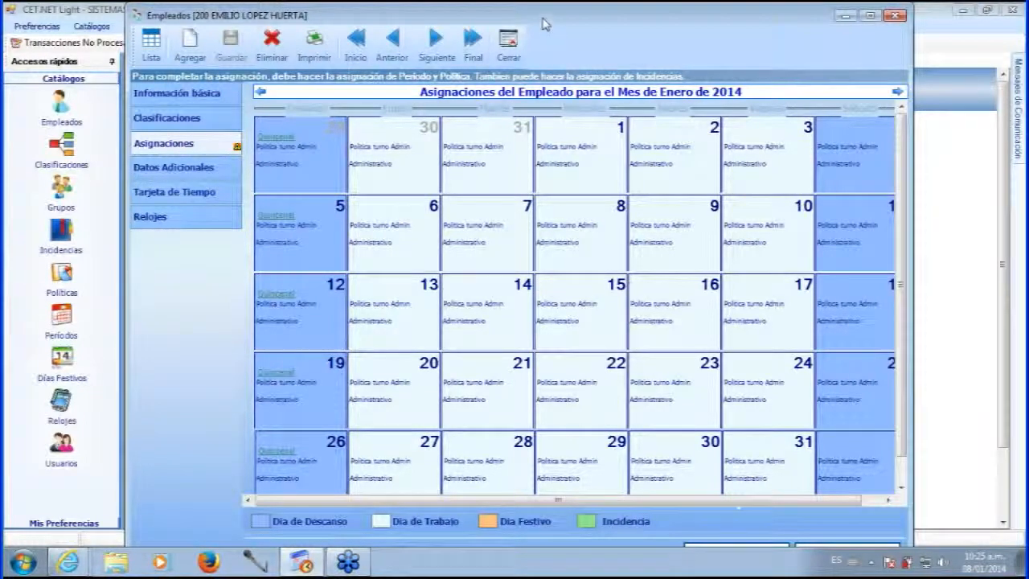
mouse_move(542, 17)
left_mouse_down()
mouse_move(540, 8)
mouse_move(541, 21)
left_mouse_up()
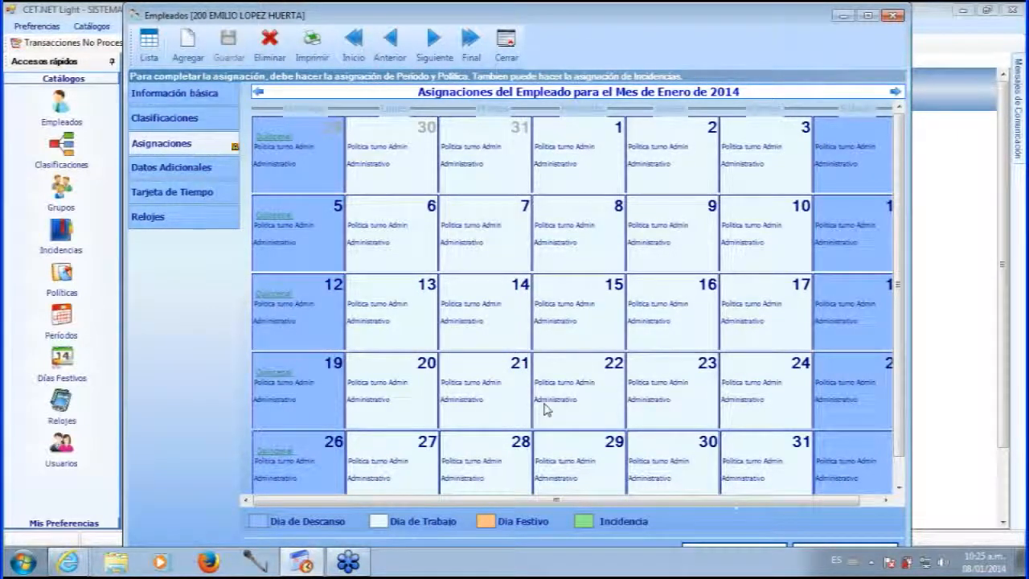
left_click_drag(578, 18, 574, 20)
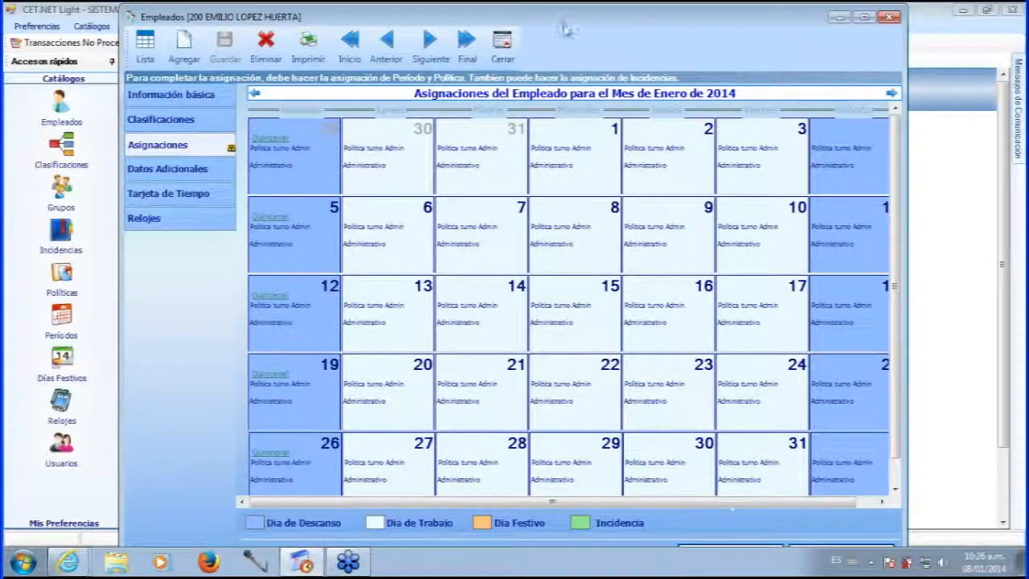
left_click_drag(561, 25, 560, 29)
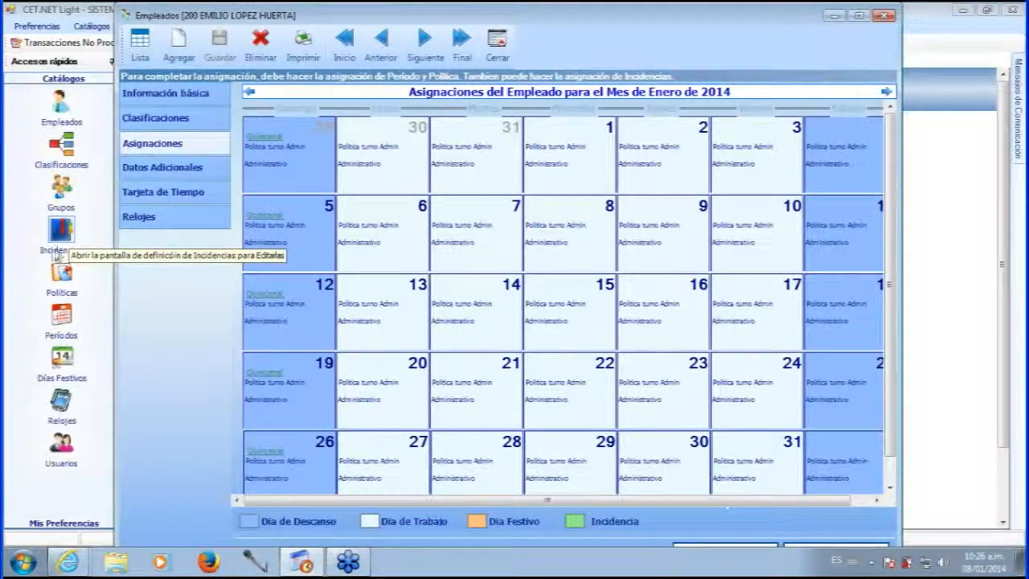
Review the Incidencias catalogue codes, HOL Dia Festivo through VAC Vacaciones, then minimize it.
left_click(59, 252)
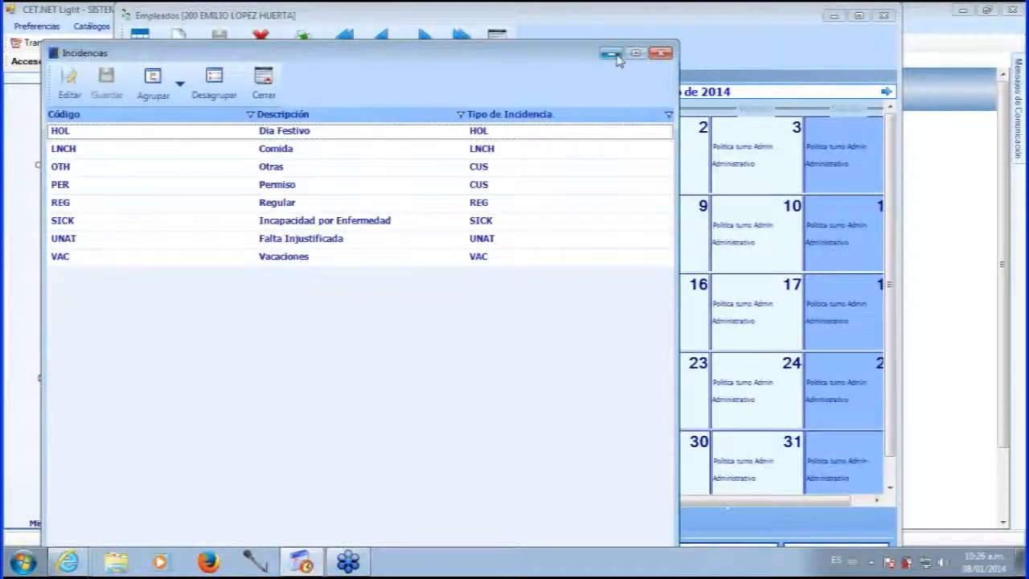
left_click(613, 53)
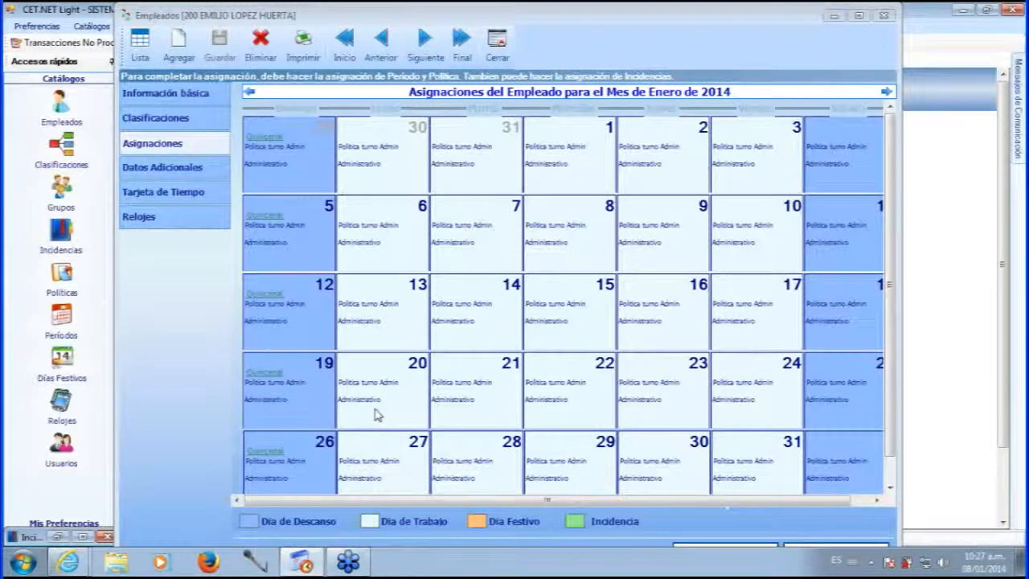
Start scheduling an incident from Monday 20/01/2014 using the day's Asignar Incidencia option.
right_click(372, 408)
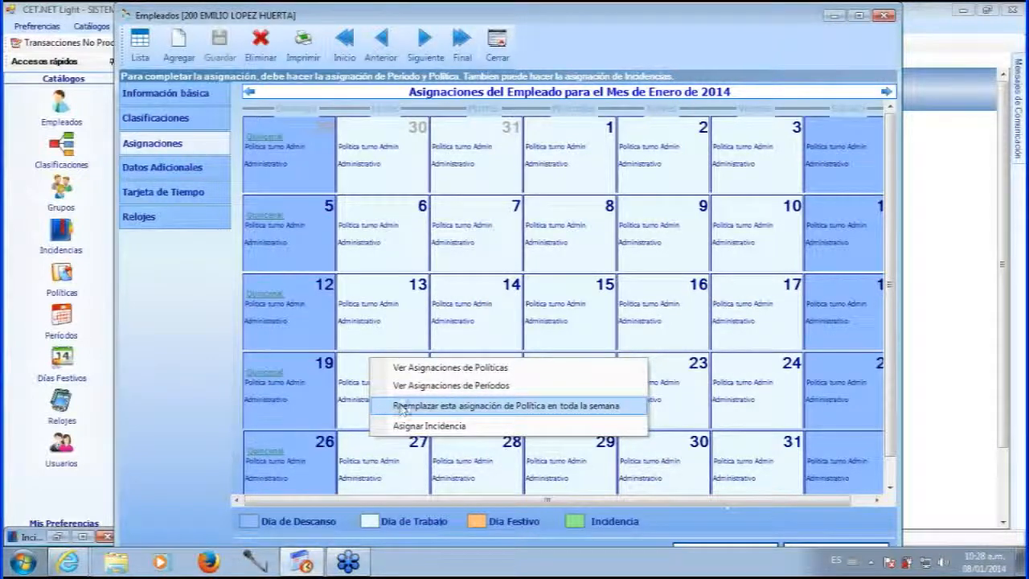
left_click(499, 433)
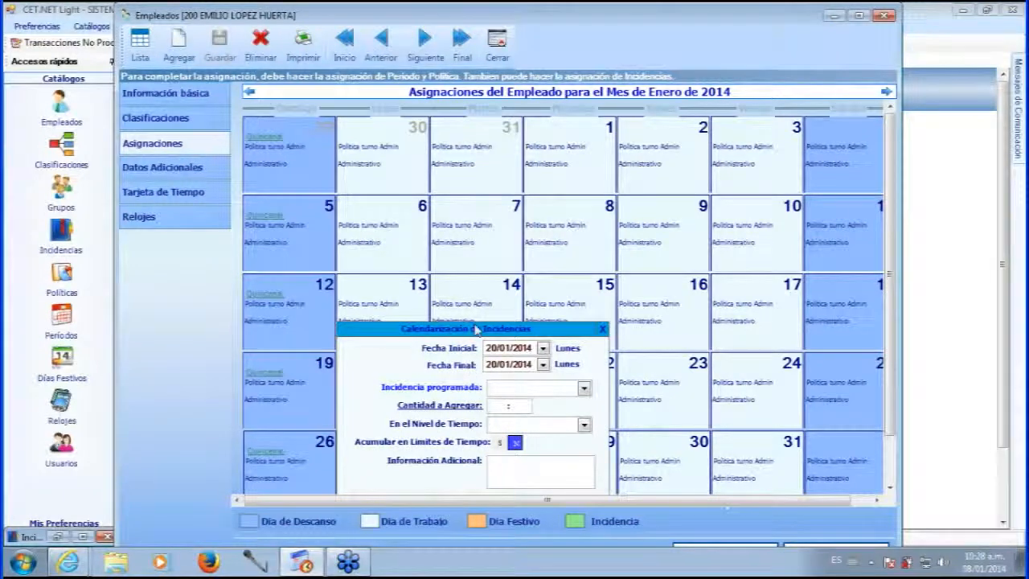
left_click_drag(475, 330, 505, 240)
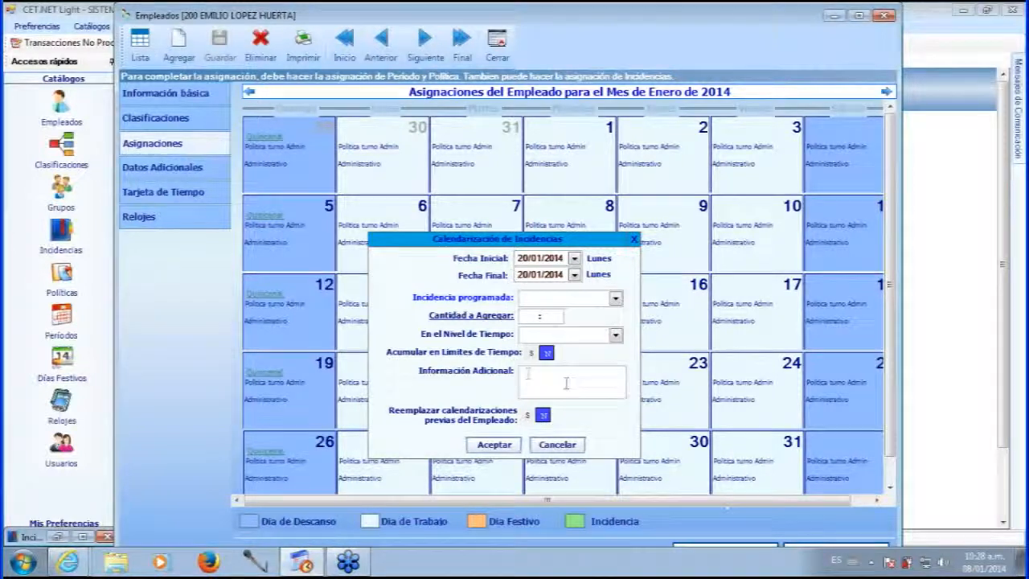
left_click_drag(511, 240, 515, 207)
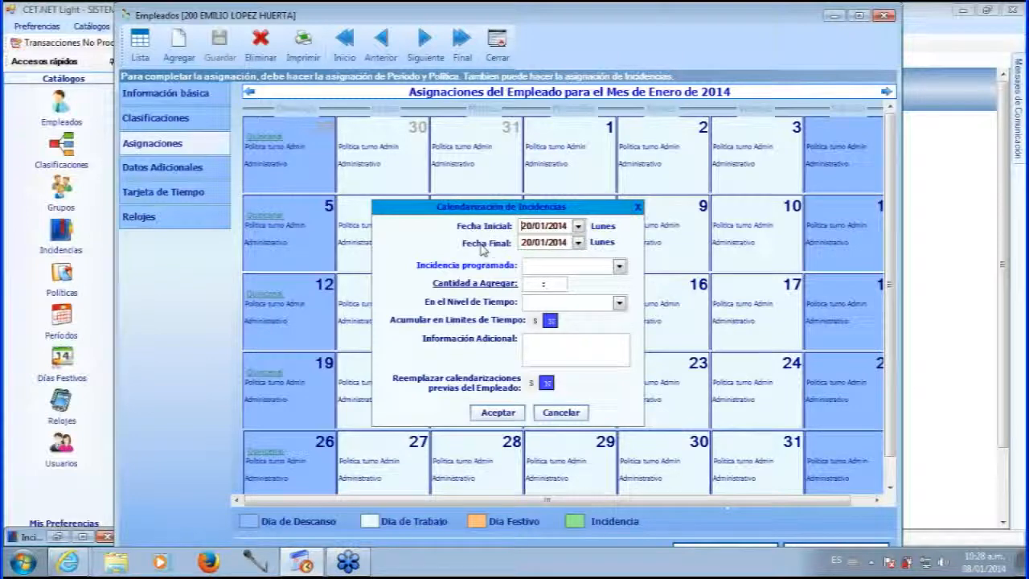
Set the incident end date to 24/01/2014 and the scheduled incident to Vacaciones.
left_click(578, 242)
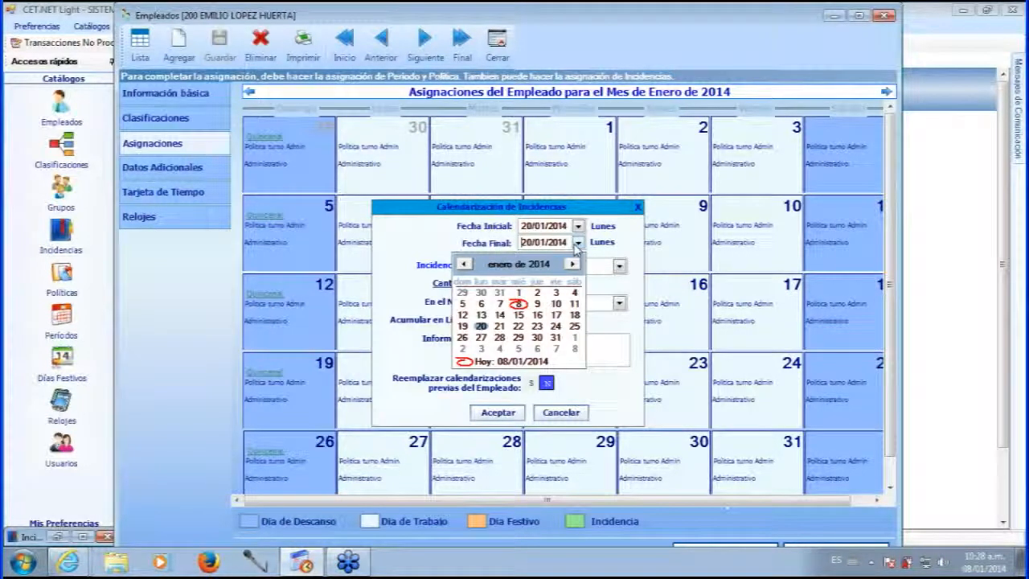
left_click(556, 326)
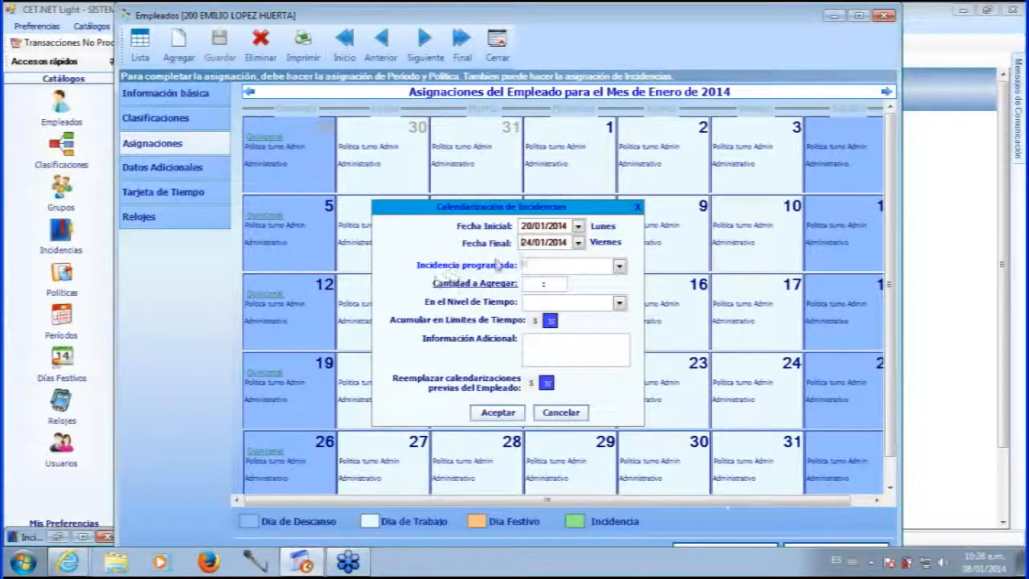
left_click(618, 266)
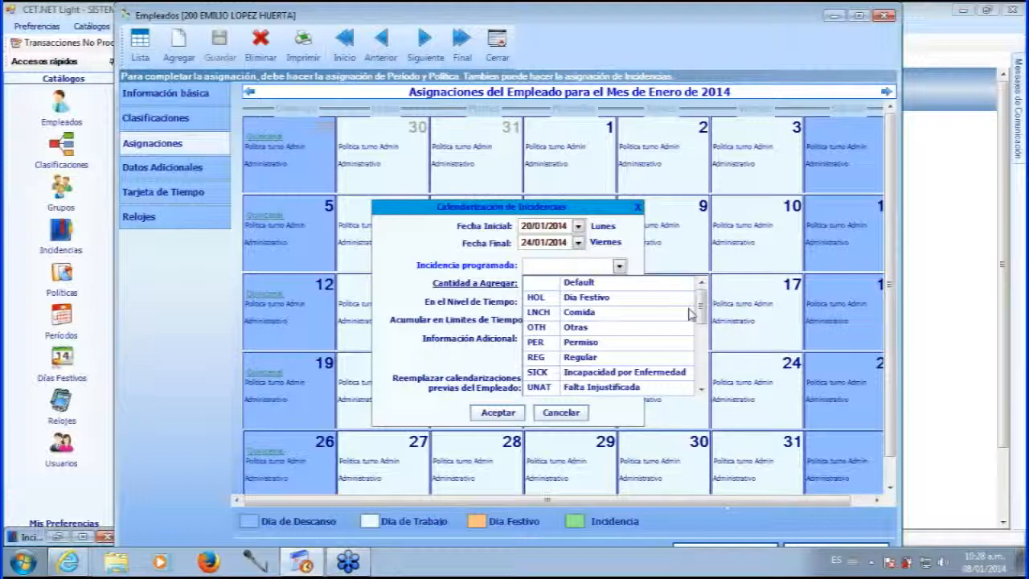
left_click(701, 390)
left_click(700, 390)
left_click(700, 389)
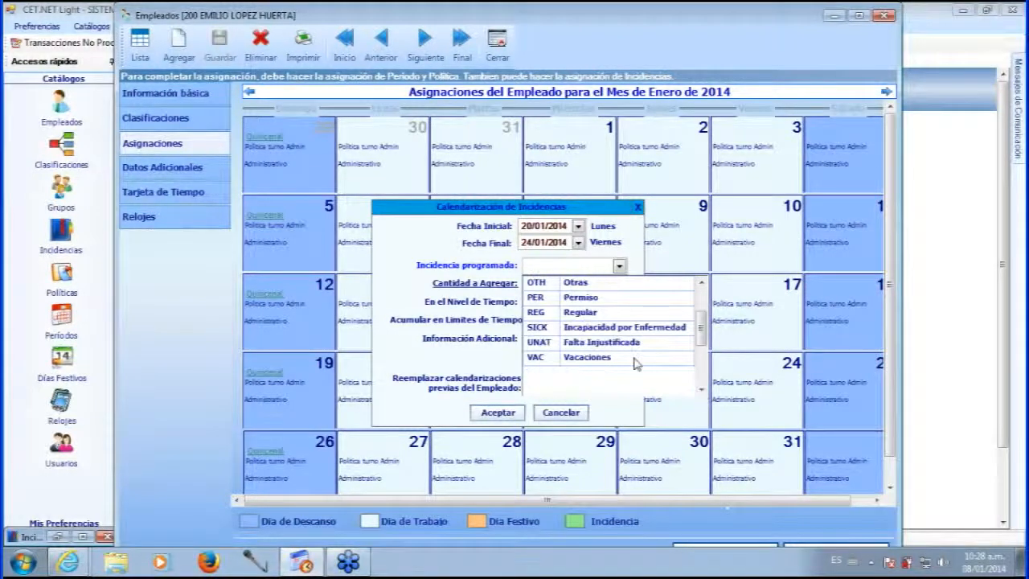
left_click(598, 358)
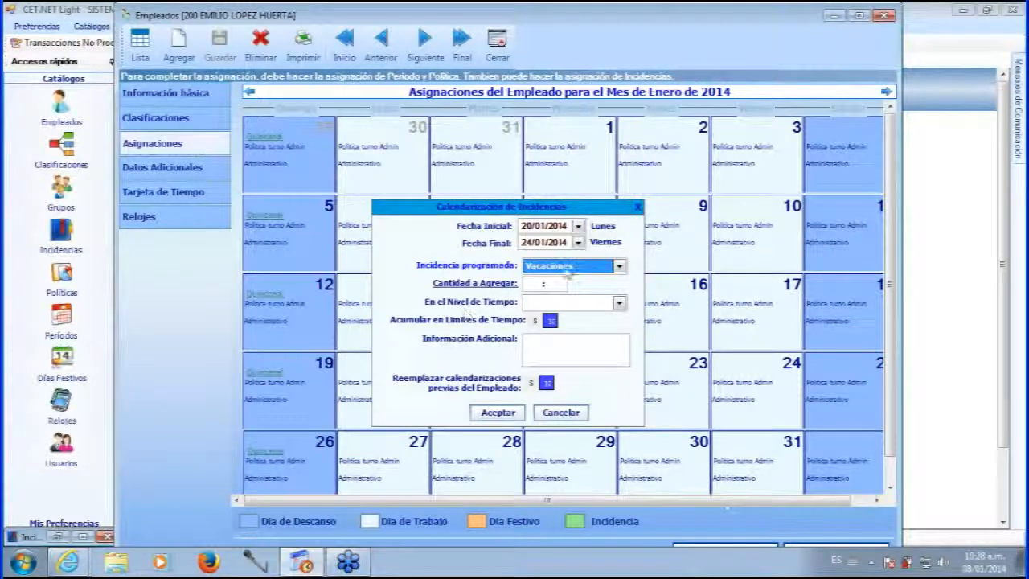
Open the VAC Vacaciones incidence, leave its unit type as hours (H), and return to the list.
left_click(68, 538)
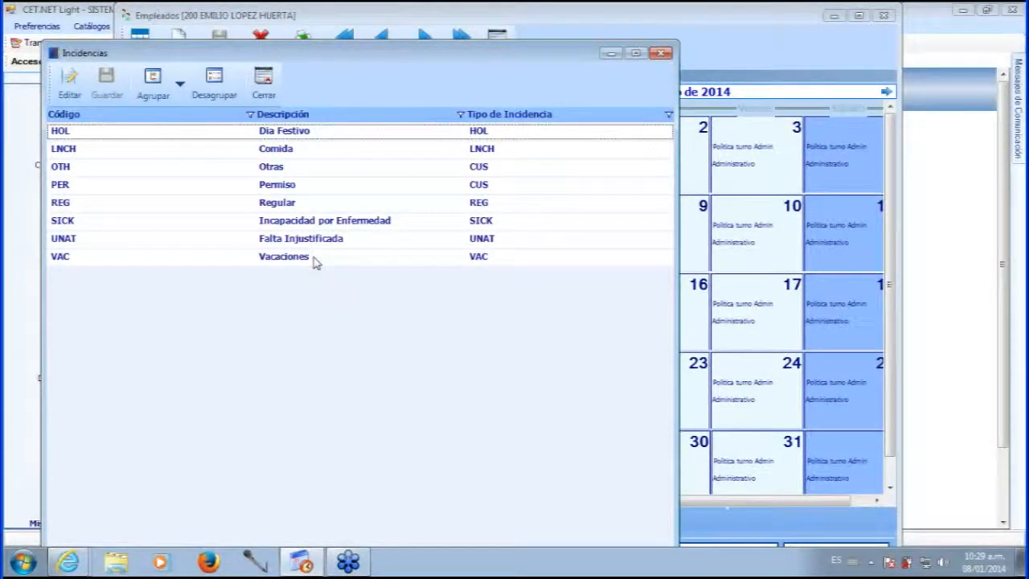
left_click(314, 261)
double_click(306, 259)
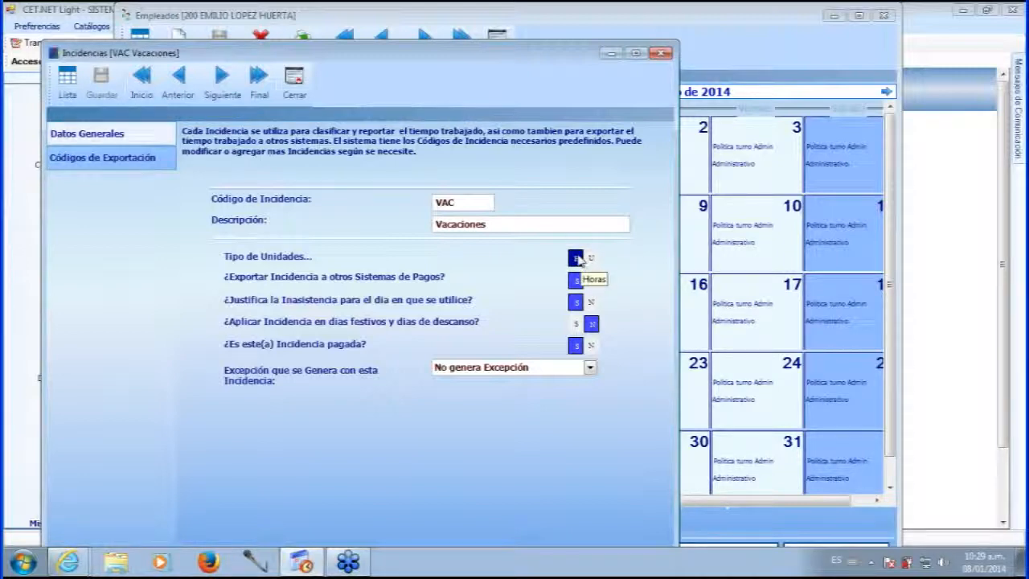
left_click(591, 259)
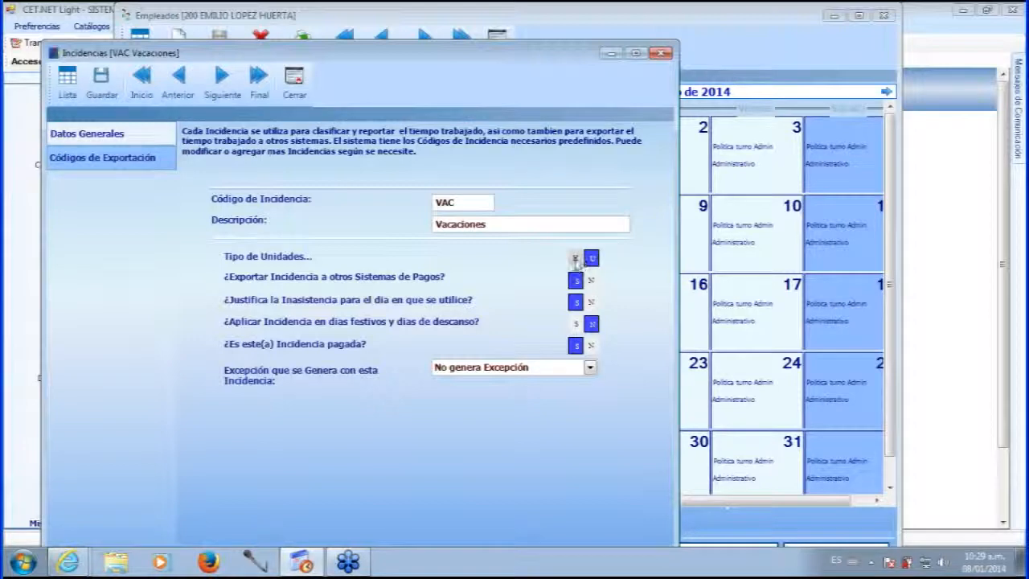
left_click(575, 257)
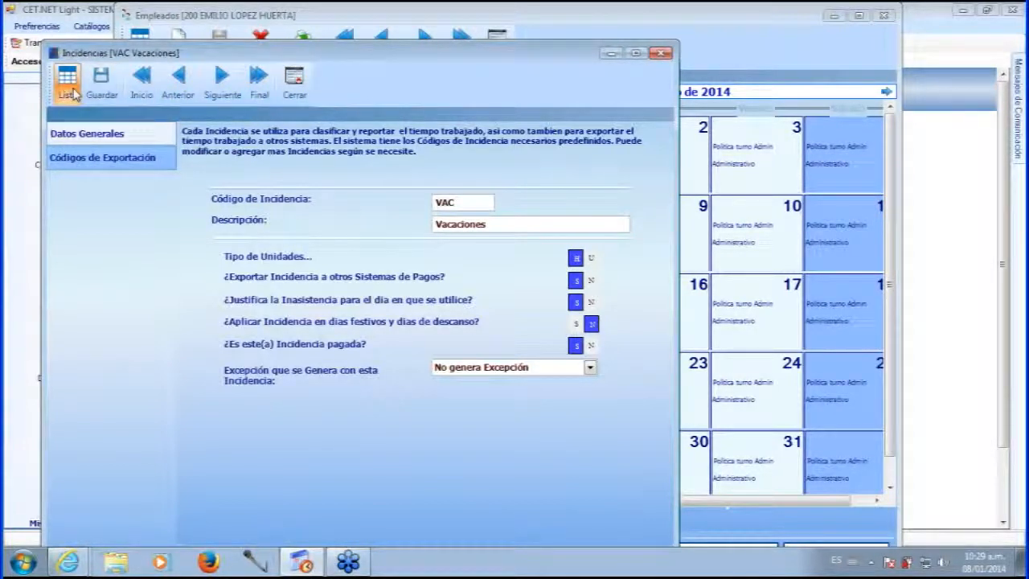
left_click(66, 81)
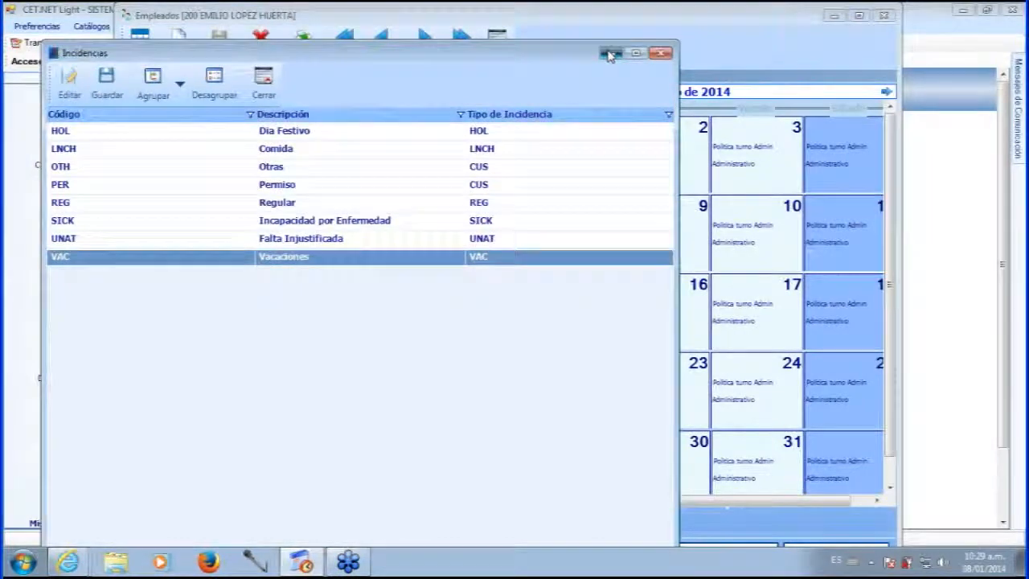
Minimize the incidents catalogue and enter 08:00 as the vacation's Cantidad a Agregar.
left_click(608, 54)
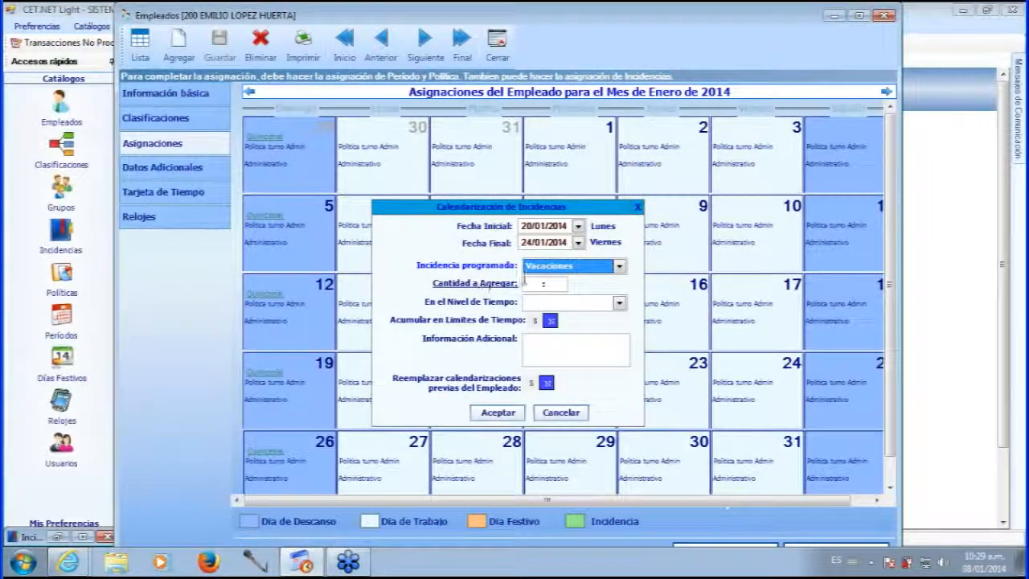
left_click(532, 283)
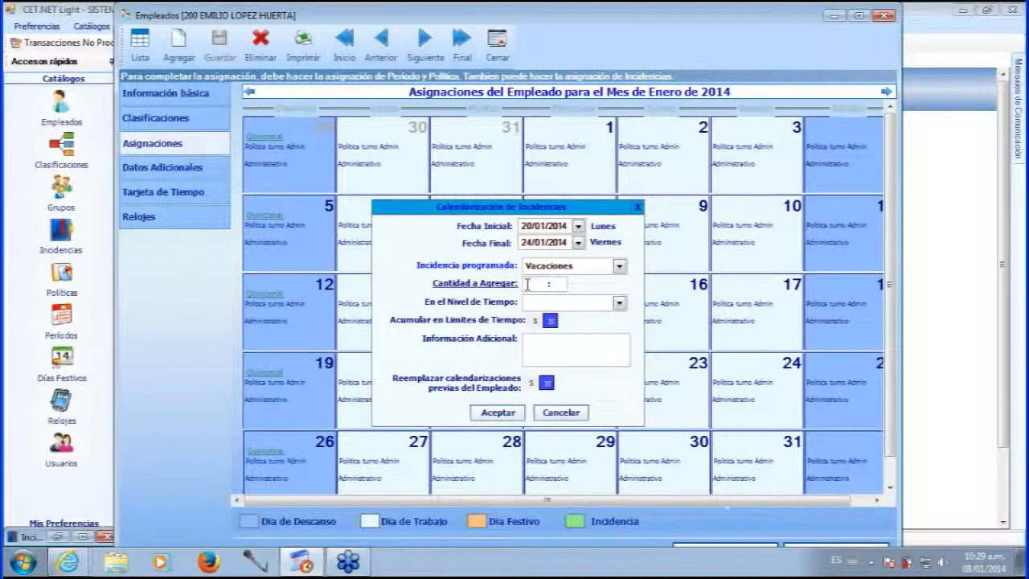
type("08:")
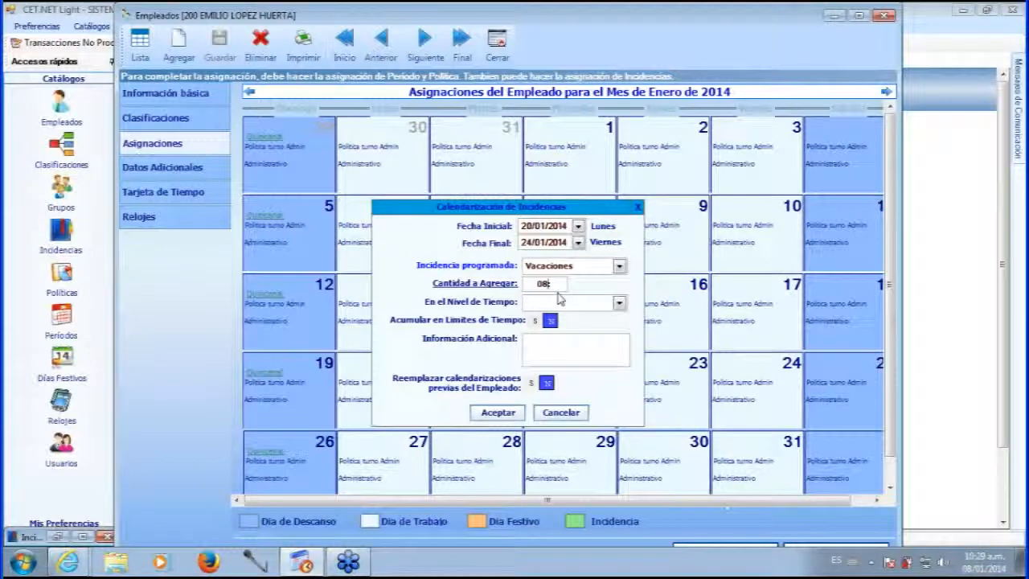
type("00")
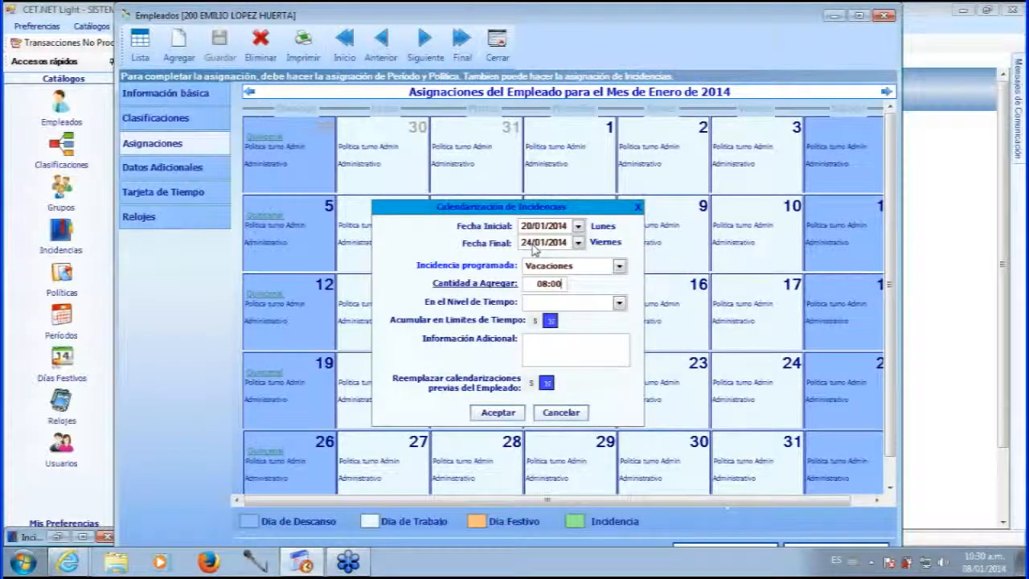
left_click_drag(532, 282, 560, 285)
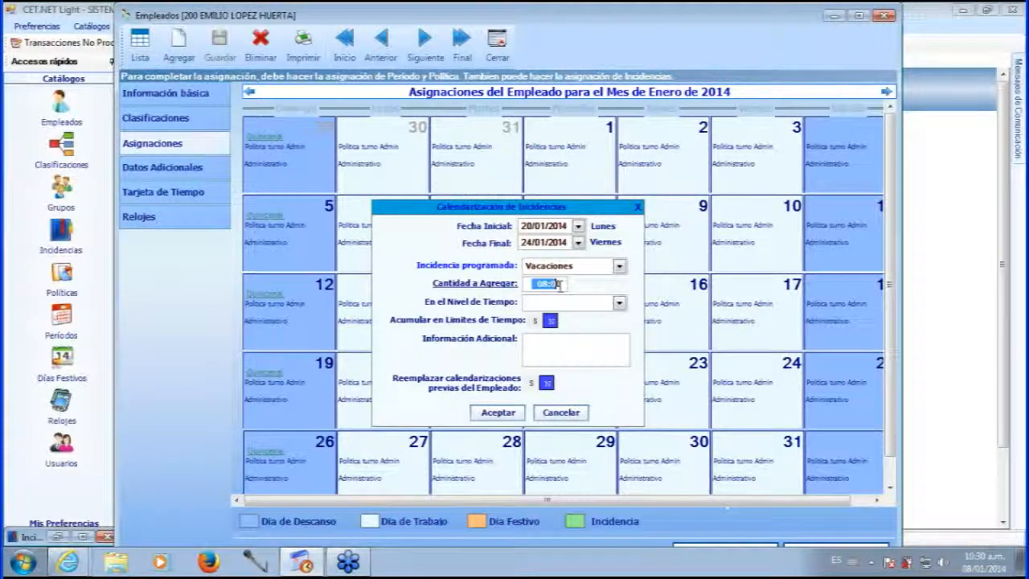
left_click(565, 286)
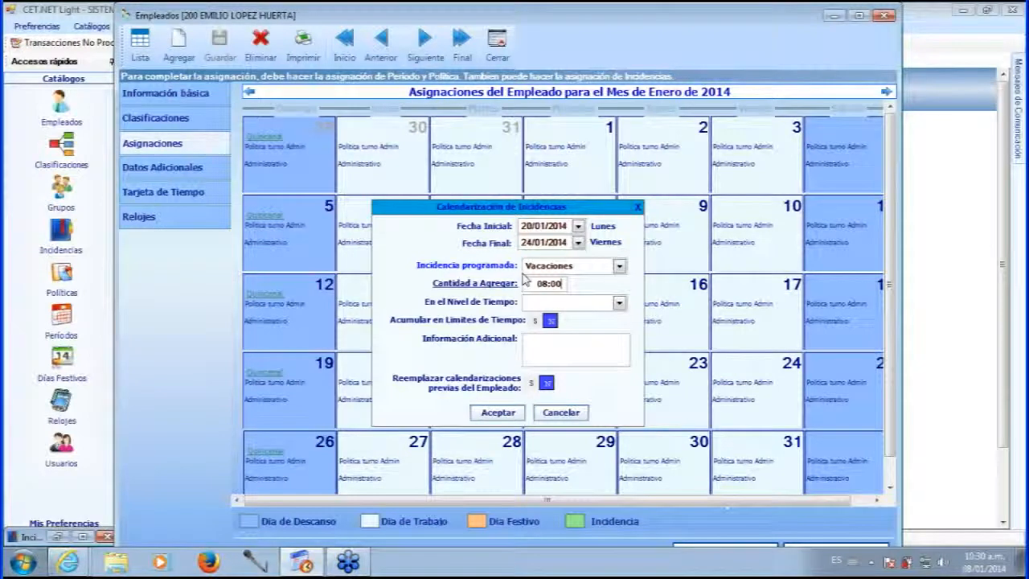
Set the time level to REG – Tiempo Regular, keeping Acumular en Límites de Tiempo at N.
left_click(618, 303)
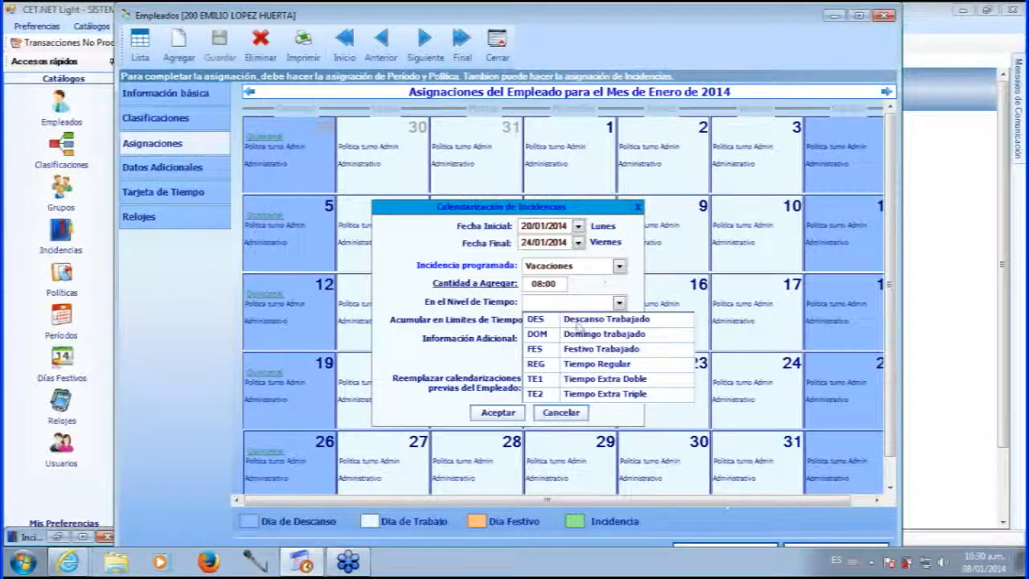
left_click(592, 365)
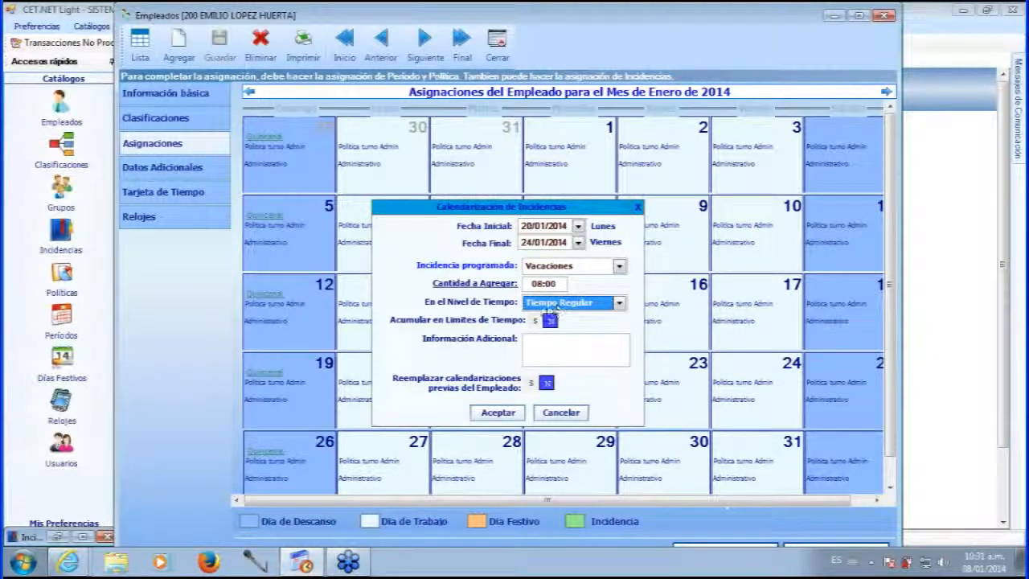
left_click(550, 322)
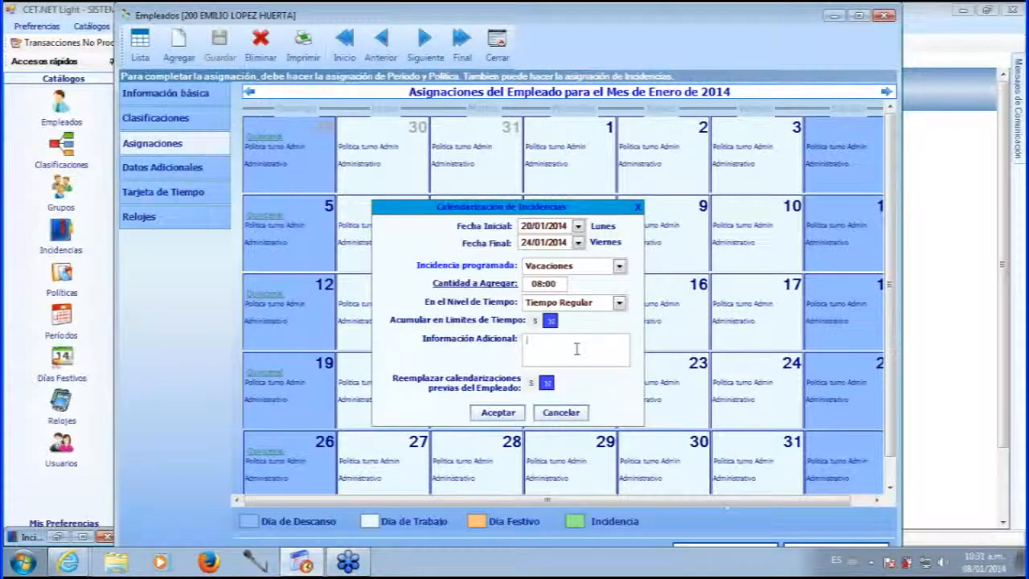
Add 'folio 25' as additional information and toggle Reemplazar calendarizaciones to S and back to N.
type("folio 25")
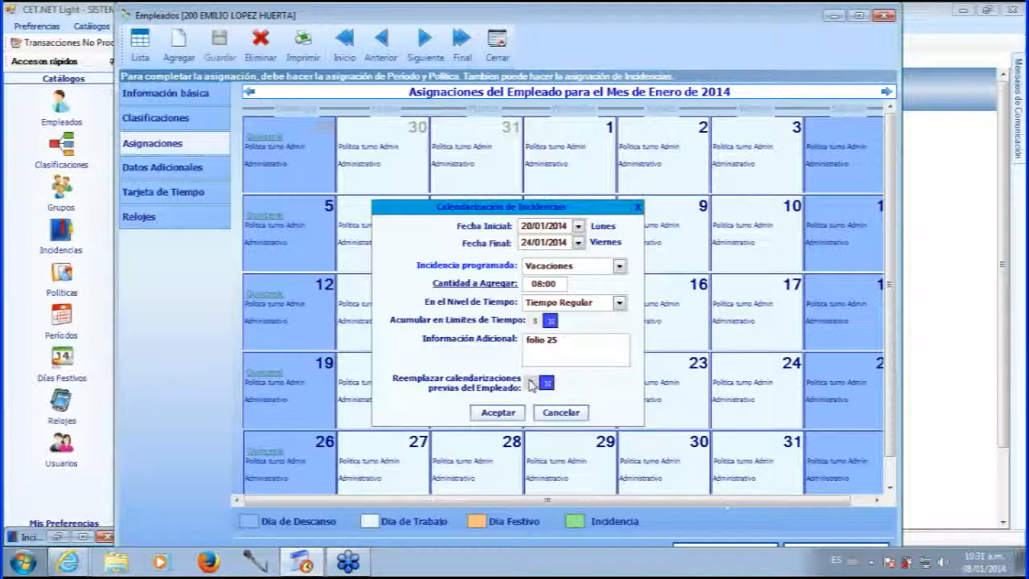
left_click(530, 383)
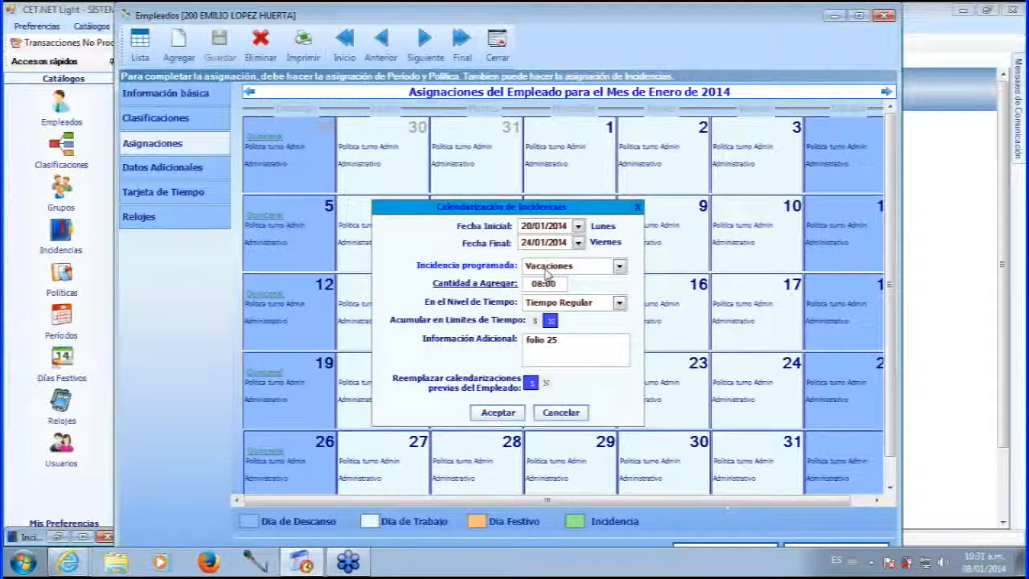
left_click(548, 381)
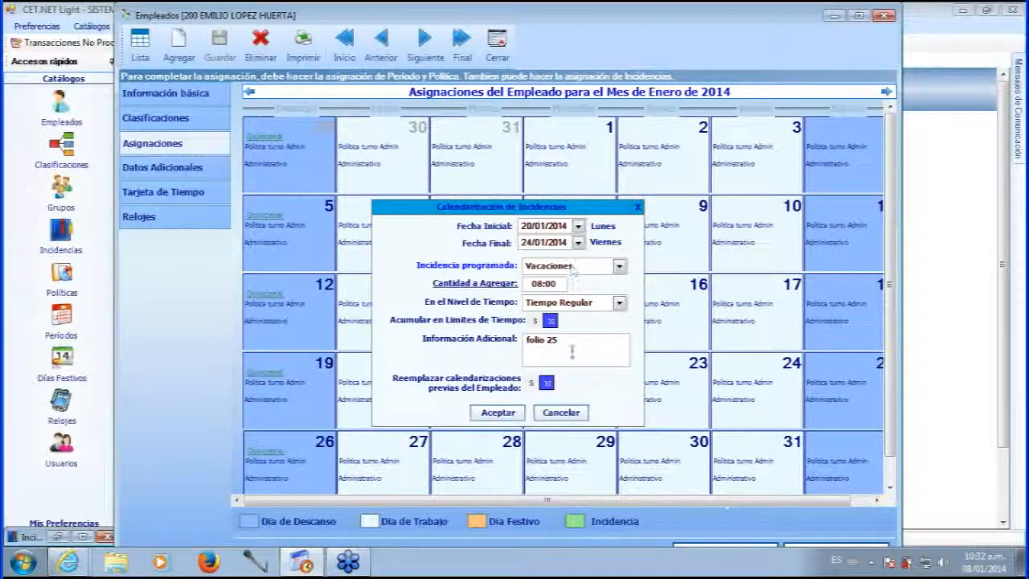
Accept the January 20–24 vacation schedule and save employee 200's record.
left_click(496, 413)
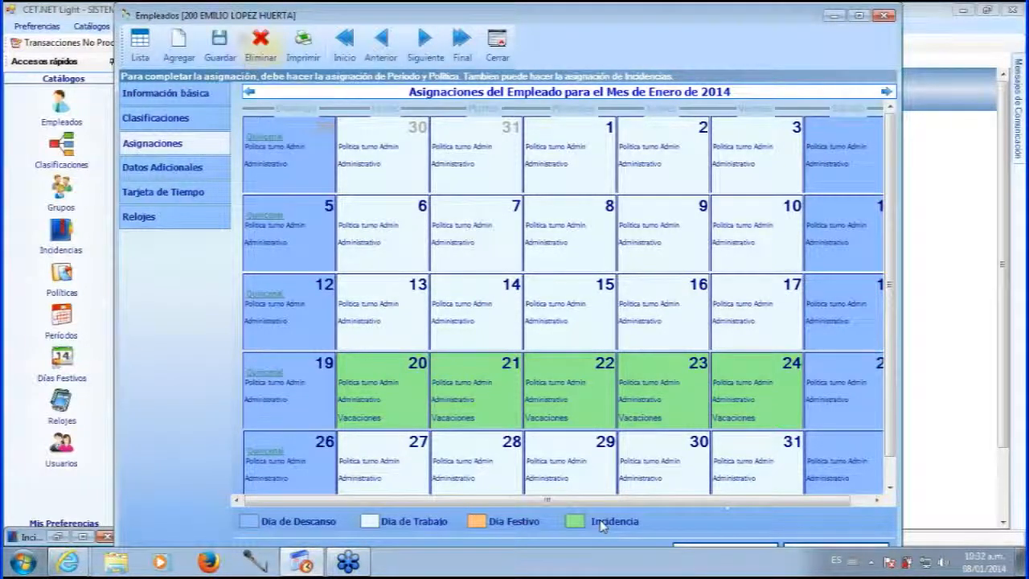
left_click(219, 32)
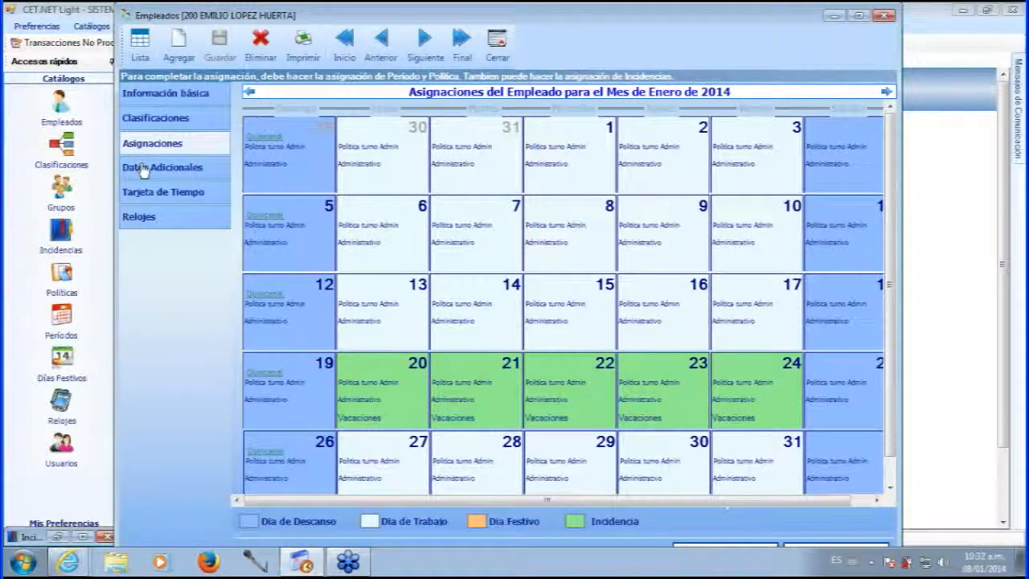
In Datos Adicionales, enter the employee's residence street and number and postal code.
left_click(167, 177)
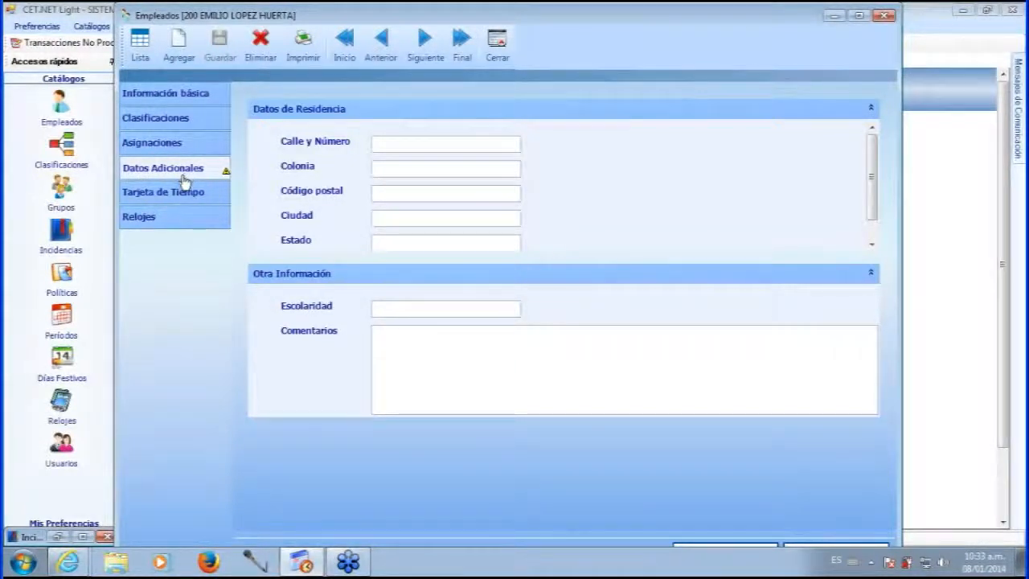
left_click(424, 147)
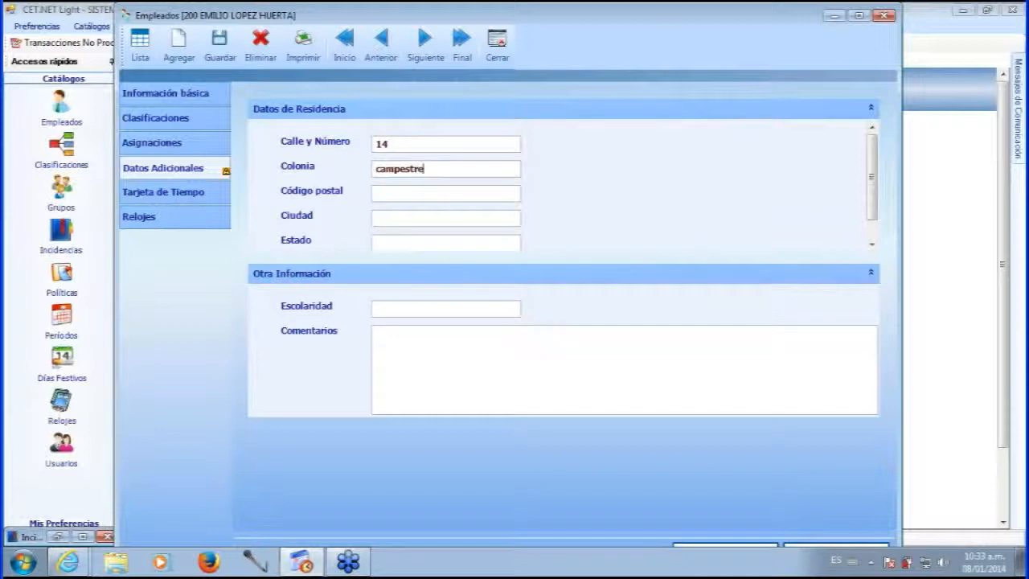
left_click(464, 190)
type("9700")
Fill in the residence city and state, then bring up the employee's time card.
left_click(438, 214)
type("Merida")
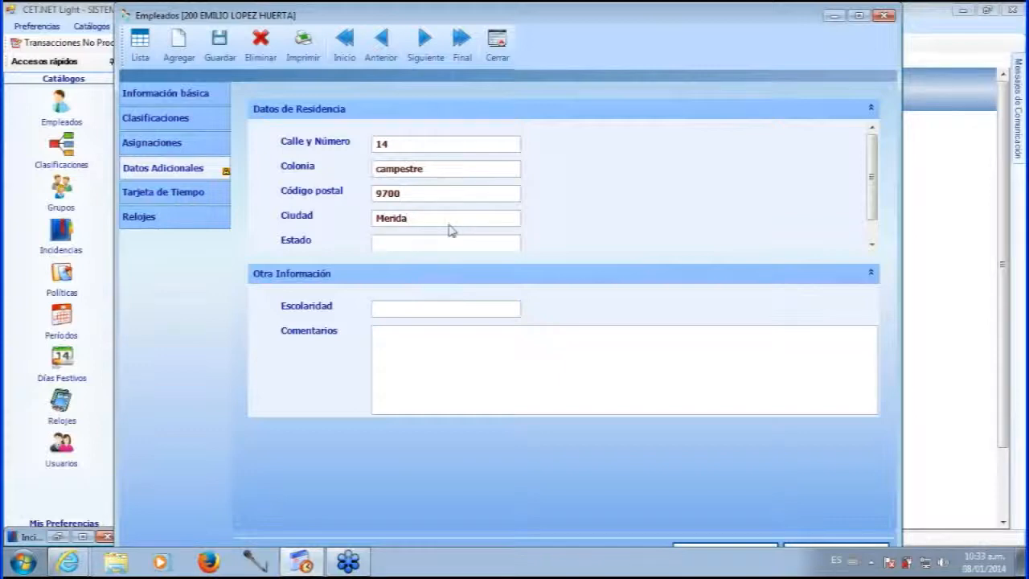
left_click(408, 246)
type("Yuc")
left_click(395, 344)
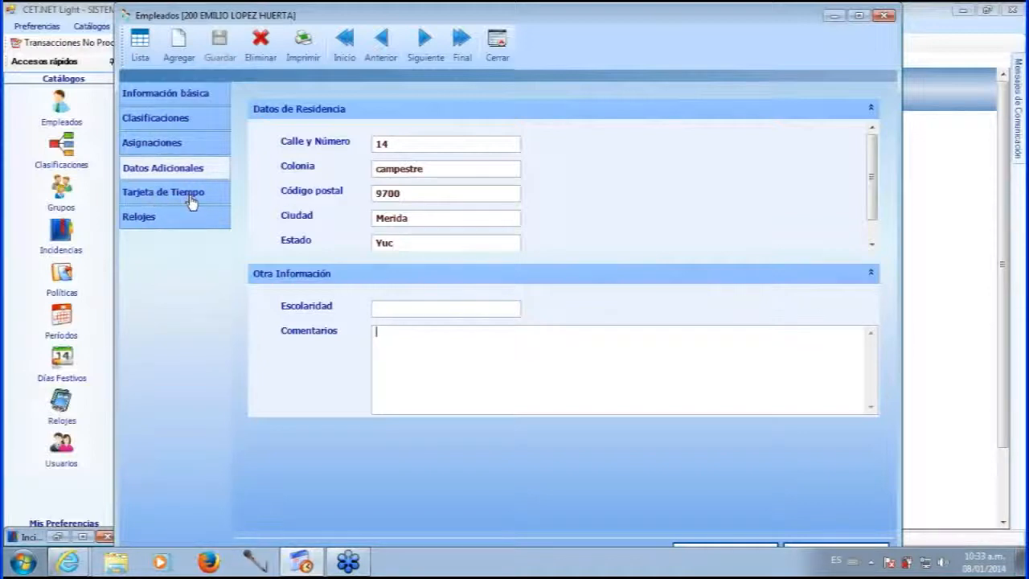
left_click(165, 201)
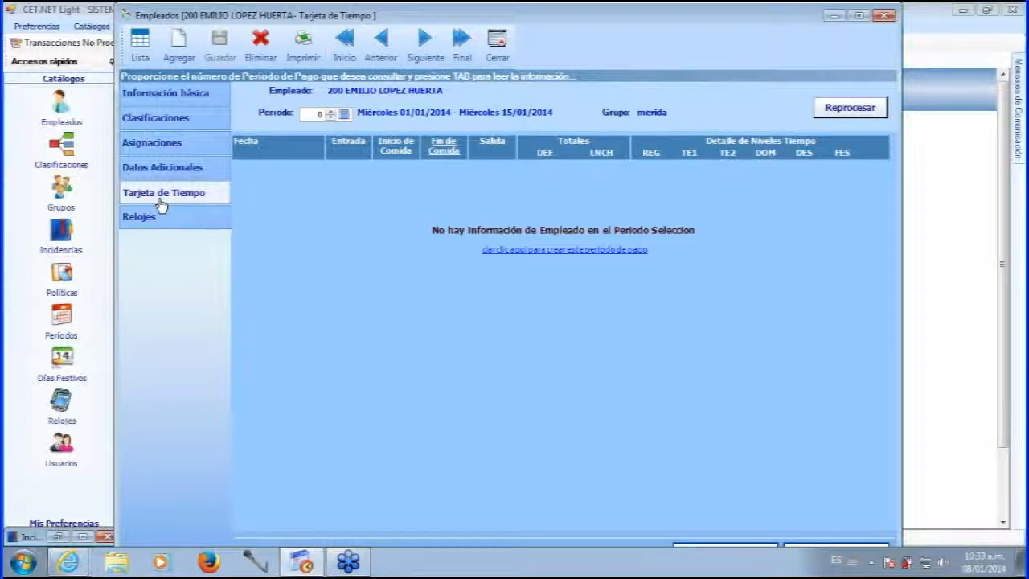
Create the 01/01/2014–15/01/2014 pay period and scroll through its daily attendance entries.
left_click(524, 250)
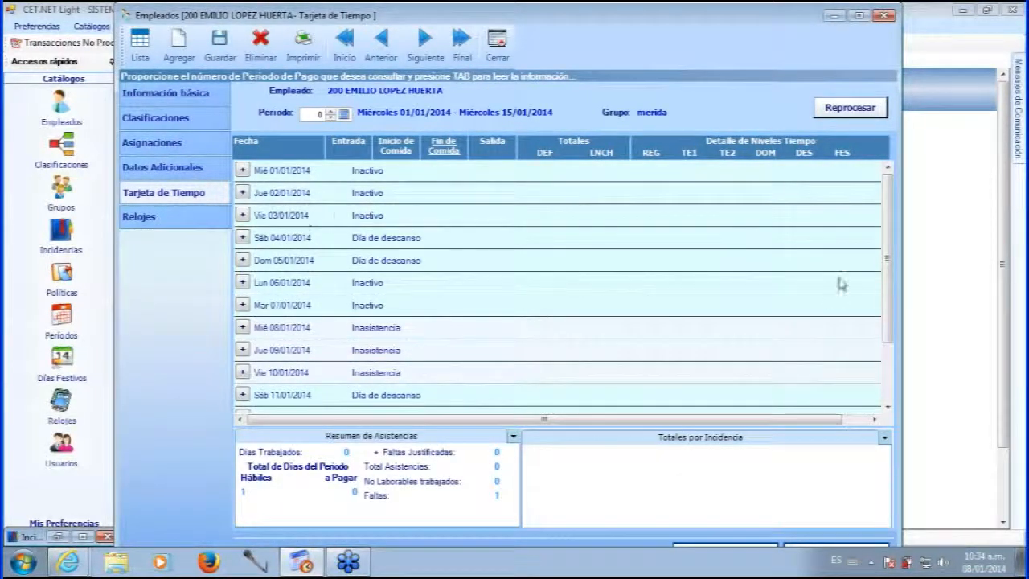
mouse_move(892, 233)
left_mouse_down()
mouse_move(893, 298)
mouse_move(890, 222)
left_mouse_up()
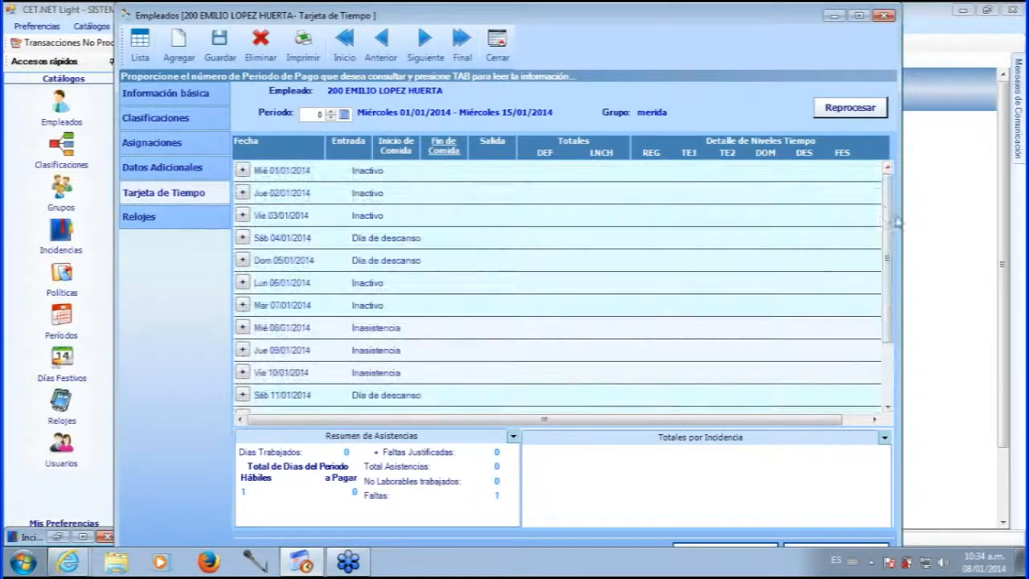
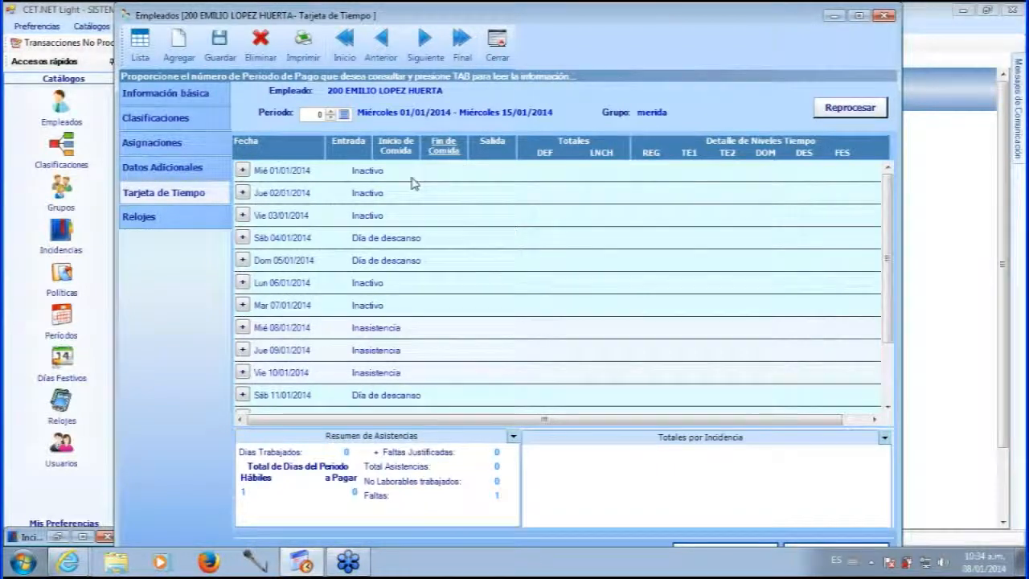
Create the 16–31 December 2013 pay period on employee 200's time card.
left_click(329, 113)
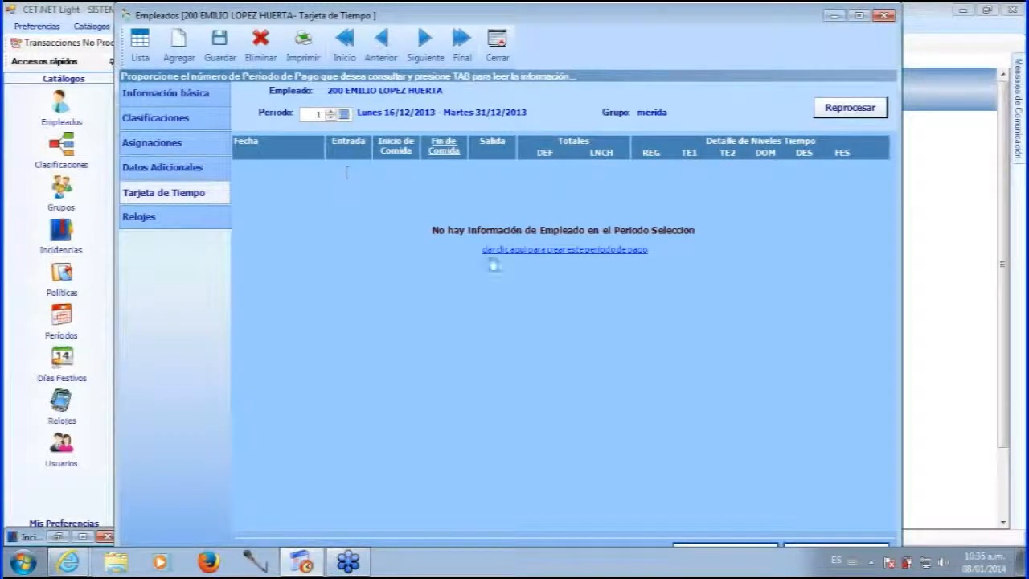
left_click(492, 251)
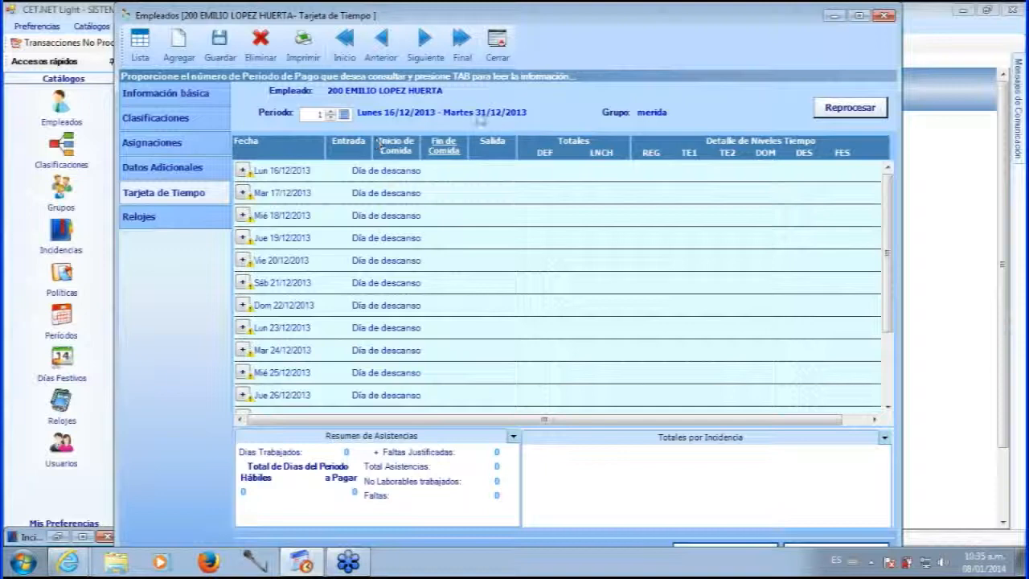
left_click(330, 112)
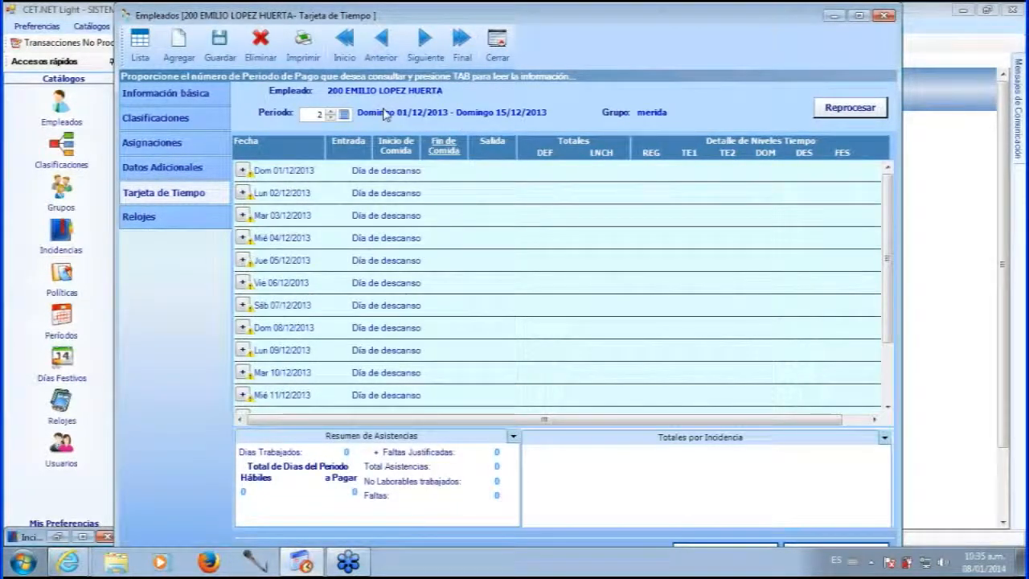
Return to the 01/01–15/01/2014 pay period and reprocess its time card.
left_click(330, 116)
left_click(330, 117)
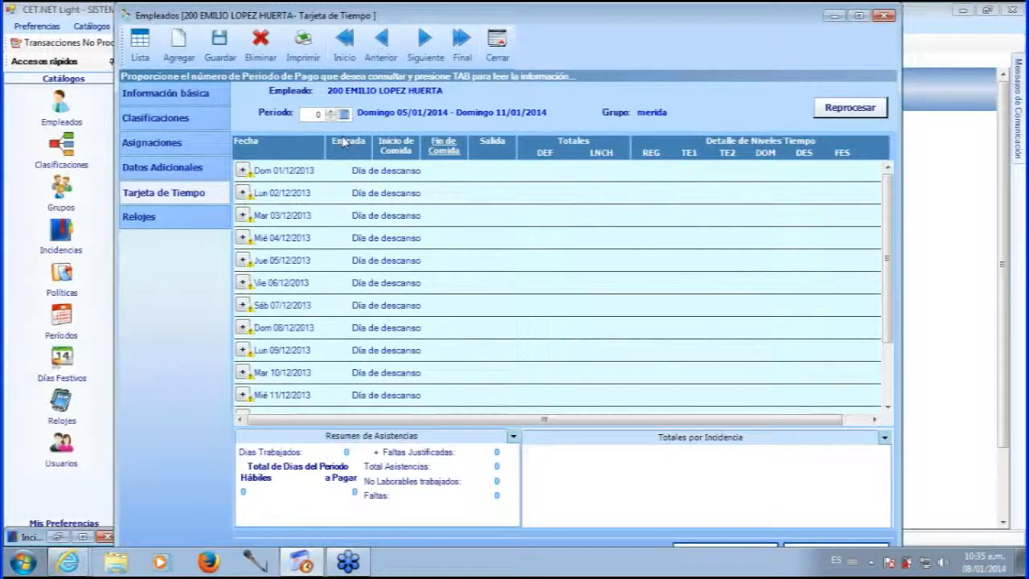
key("Tab")
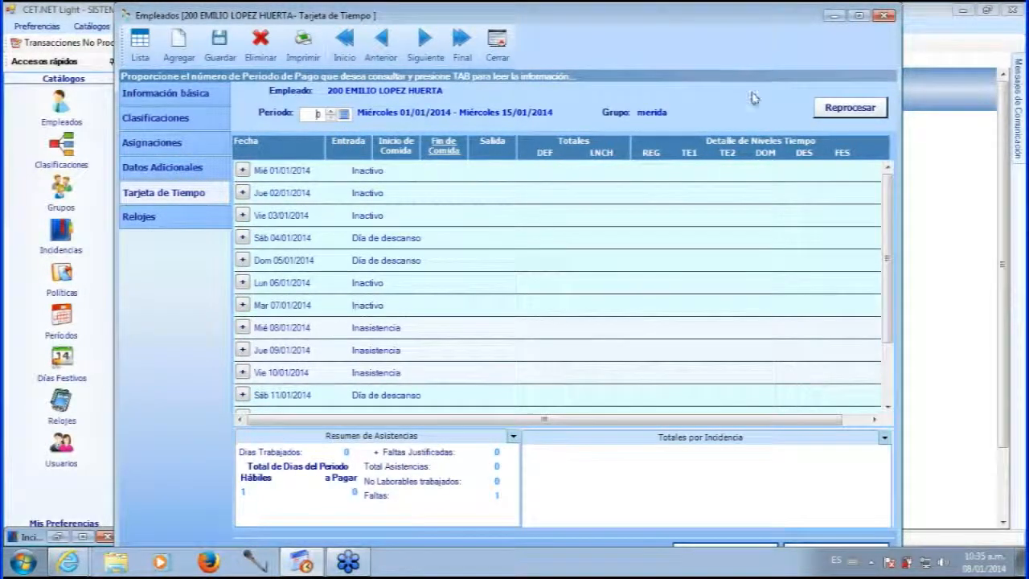
left_click(852, 107)
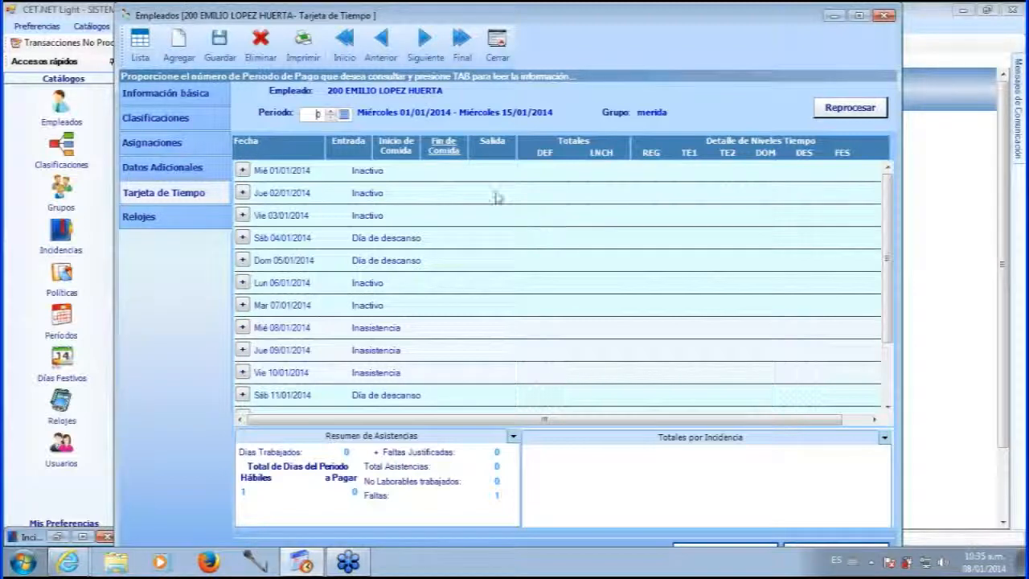
Save employee 200's time card and go back to the Empleados list.
left_click(222, 57)
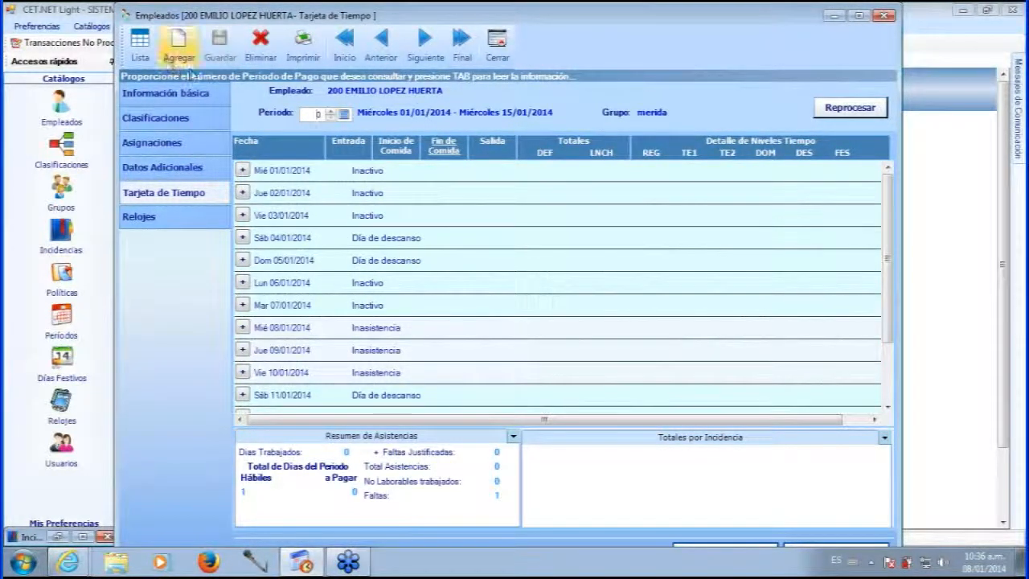
left_click(140, 47)
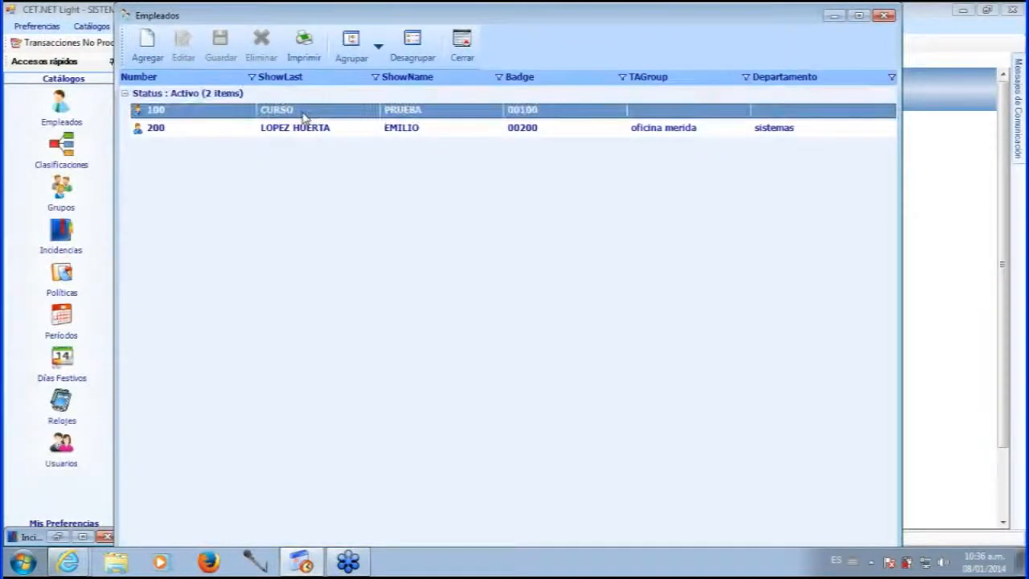
Open employee 100's record on its Tarjeta de Tiempo for 01/01–15/01/2014.
double_click(304, 114)
left_click(194, 199)
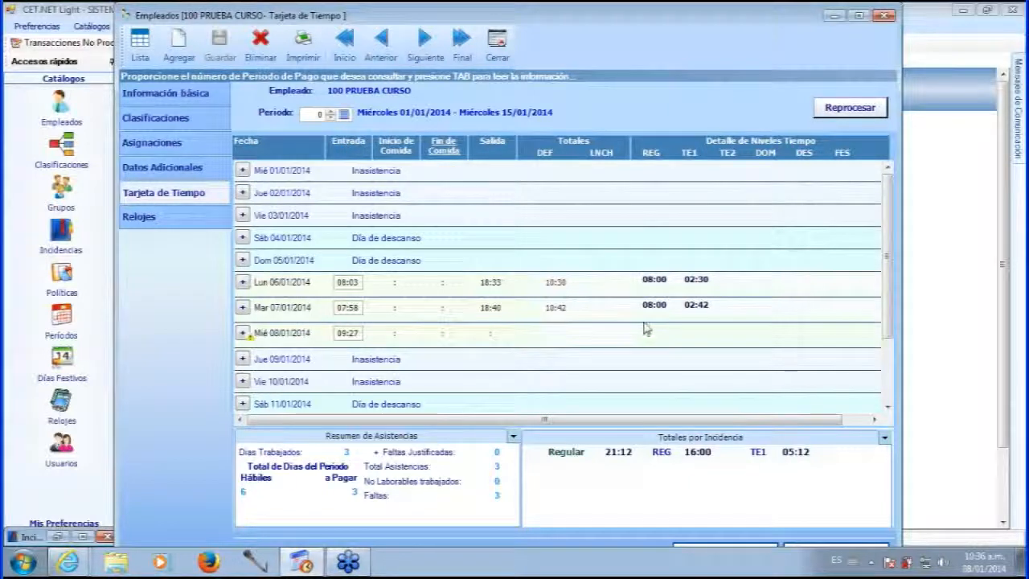
scroll(634, 332, "down", 1)
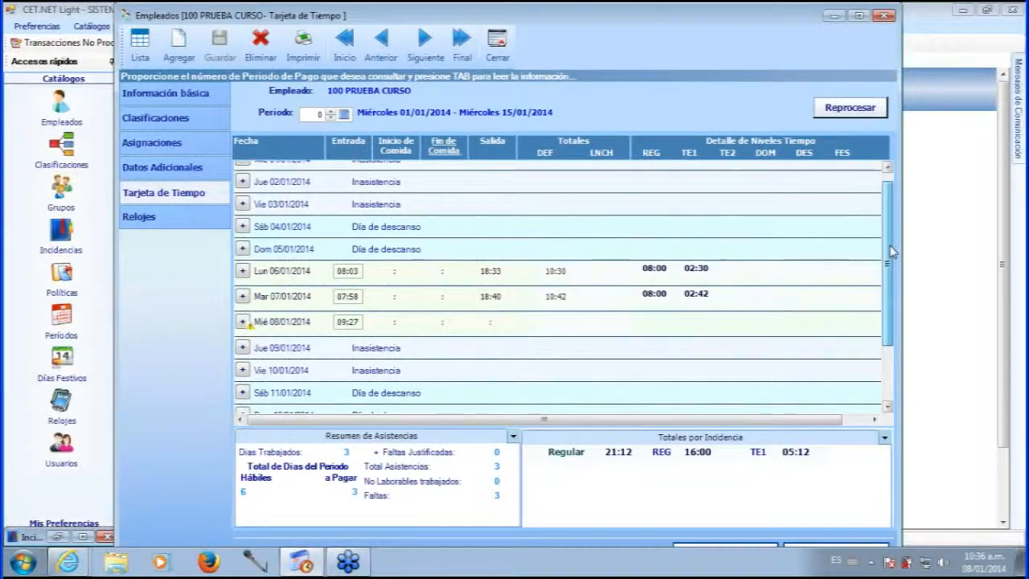
scroll(514, 257, "down", 1)
left_click(488, 246)
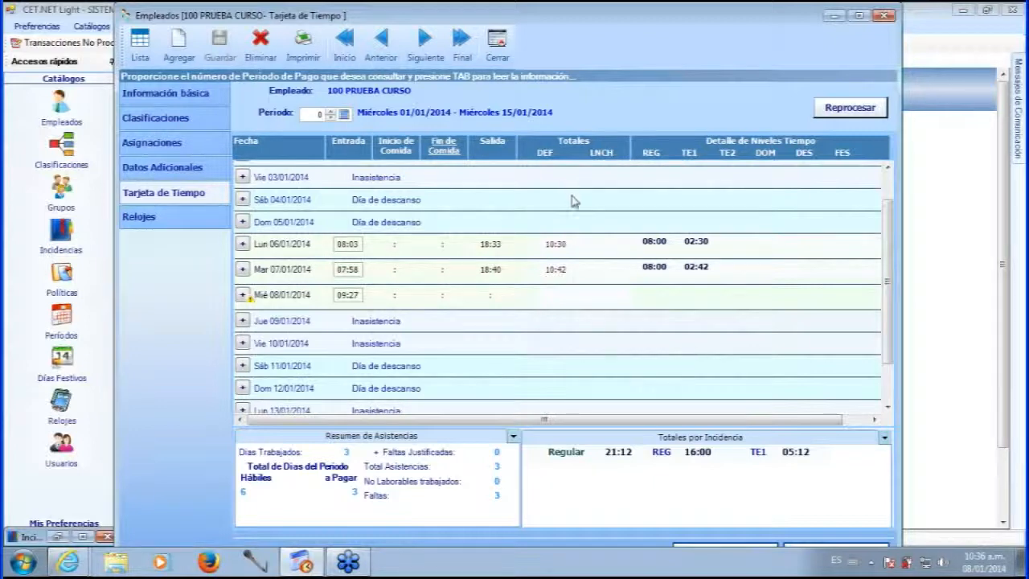
left_click(554, 243)
left_click(556, 244)
scroll(889, 259, "down", 2)
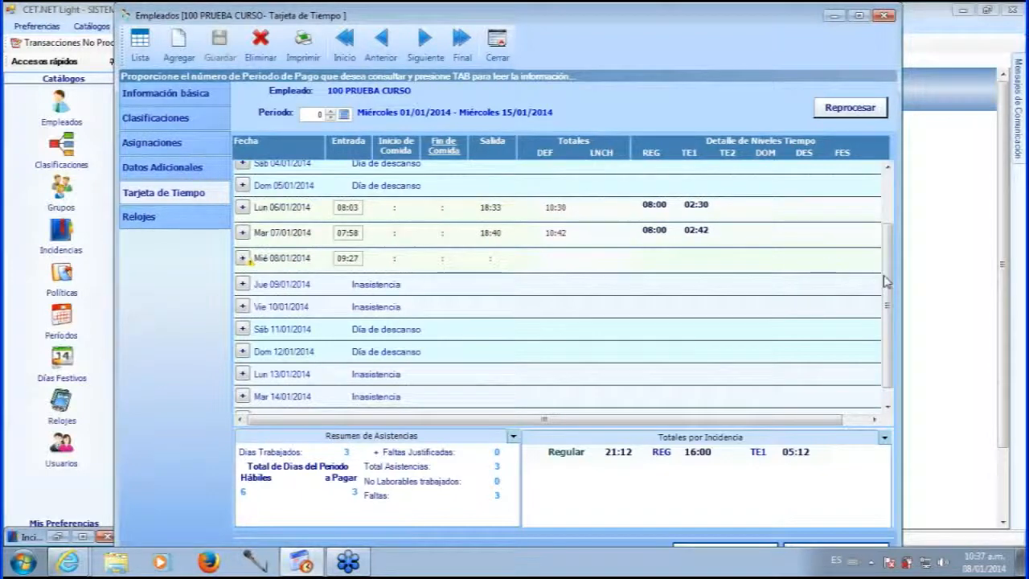
mouse_move(885, 279)
left_mouse_down()
mouse_move(888, 306)
mouse_move(887, 281)
left_mouse_up()
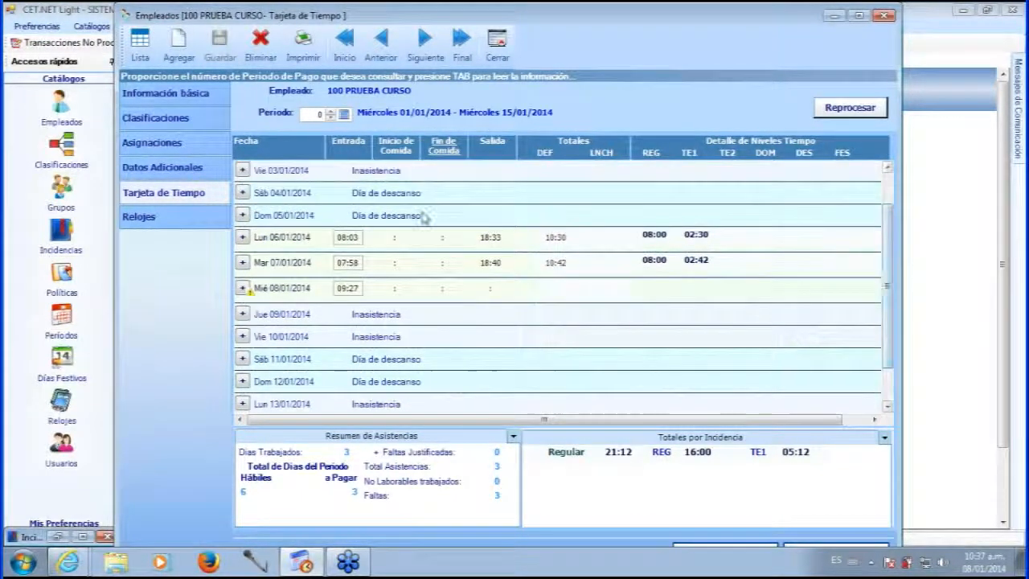
left_click(347, 237)
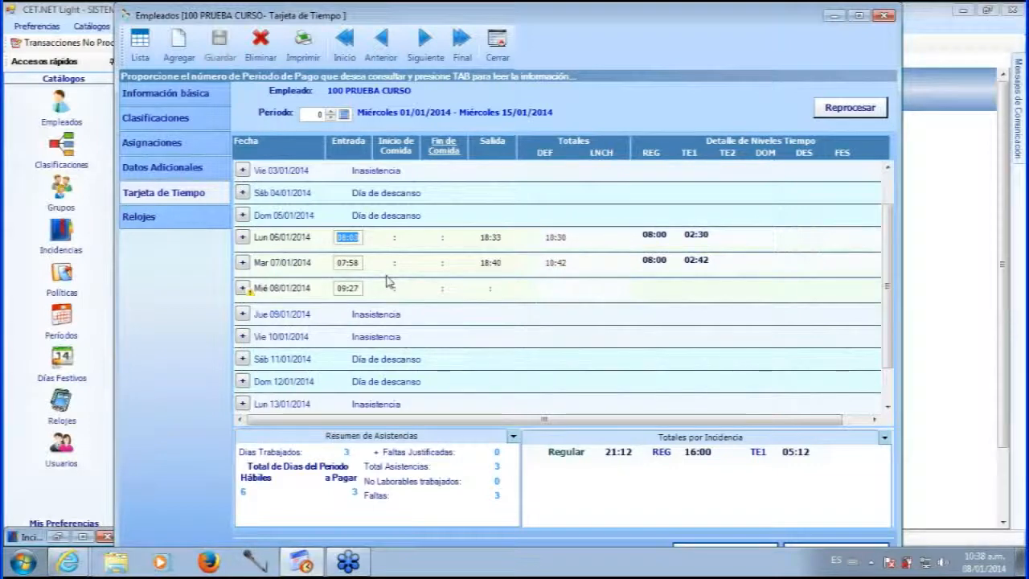
mouse_move(399, 243)
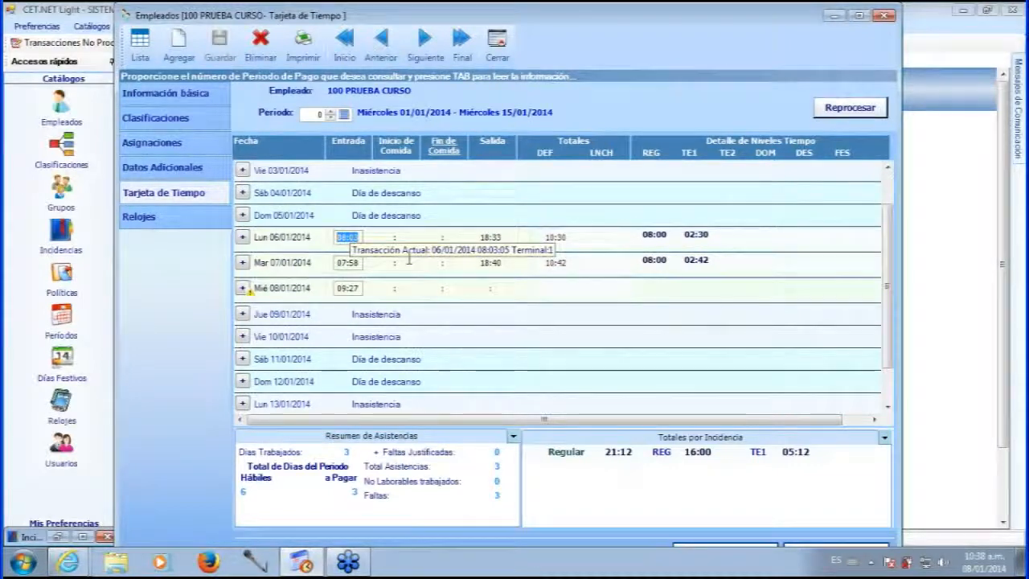
scroll(409, 258, "down", 1)
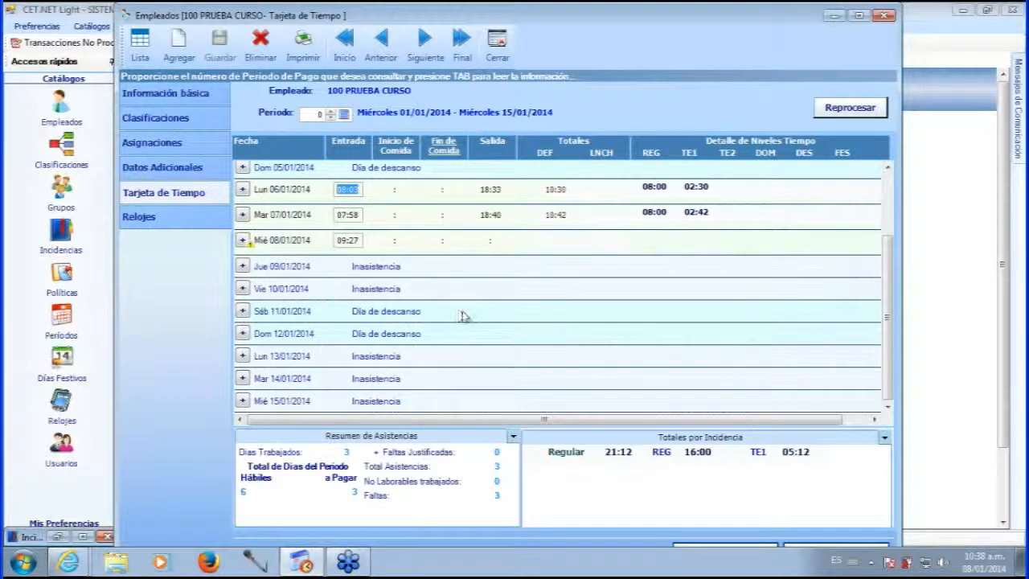
left_click_drag(889, 289, 898, 225)
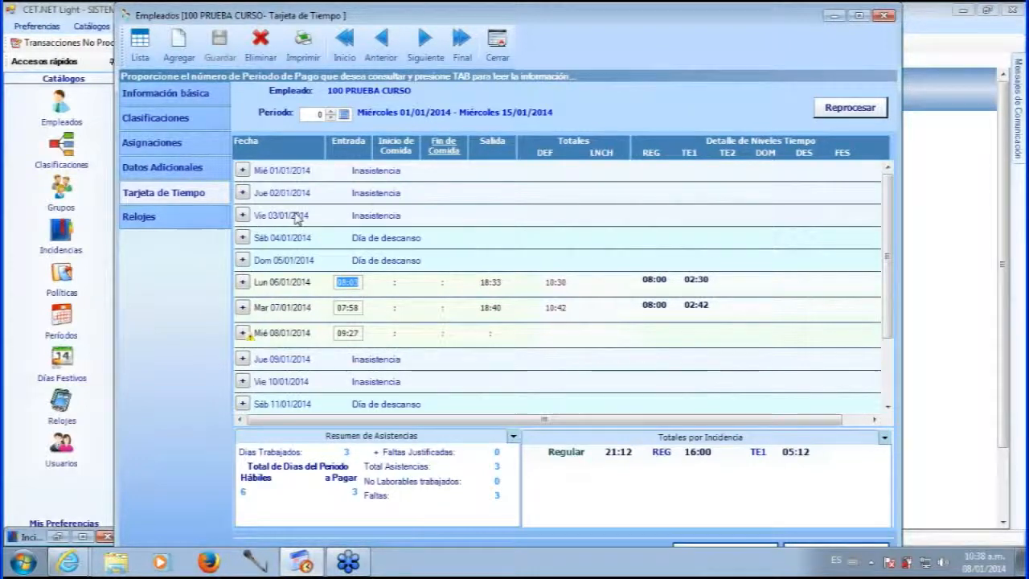
Add an attendance record with an 08:25 entry on Friday 03/01/2014.
left_click(243, 219)
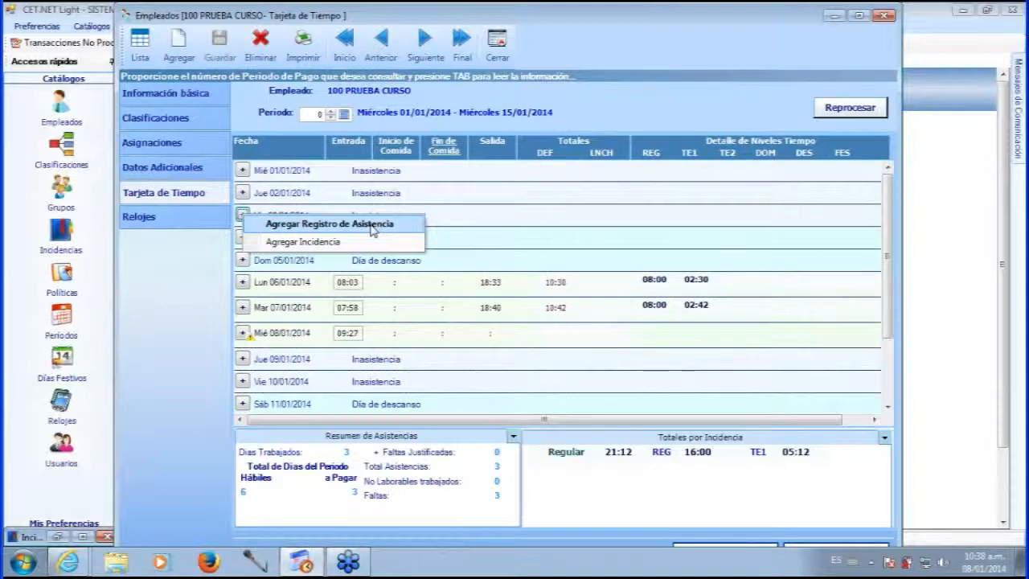
left_click(372, 224)
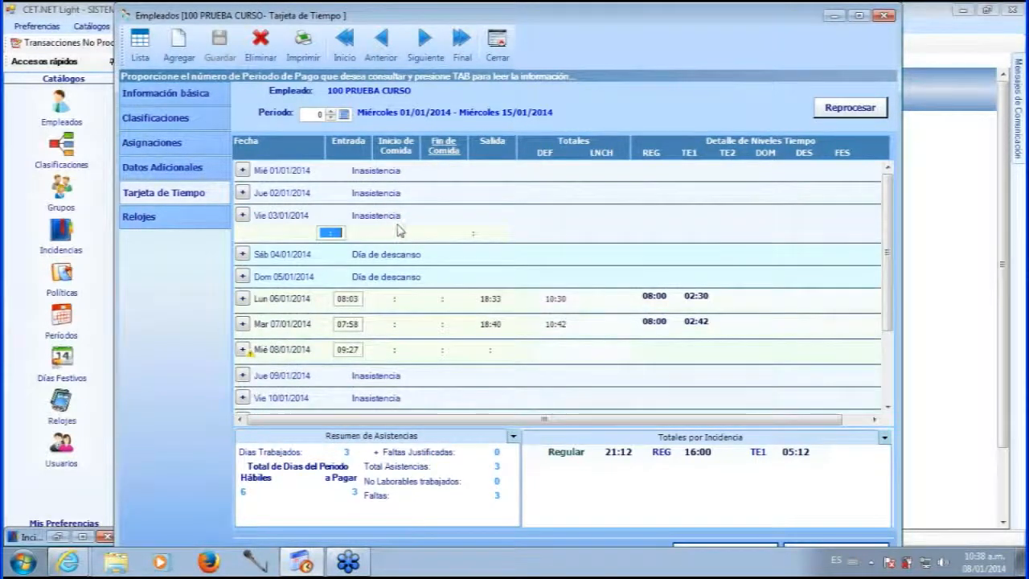
type("08:")
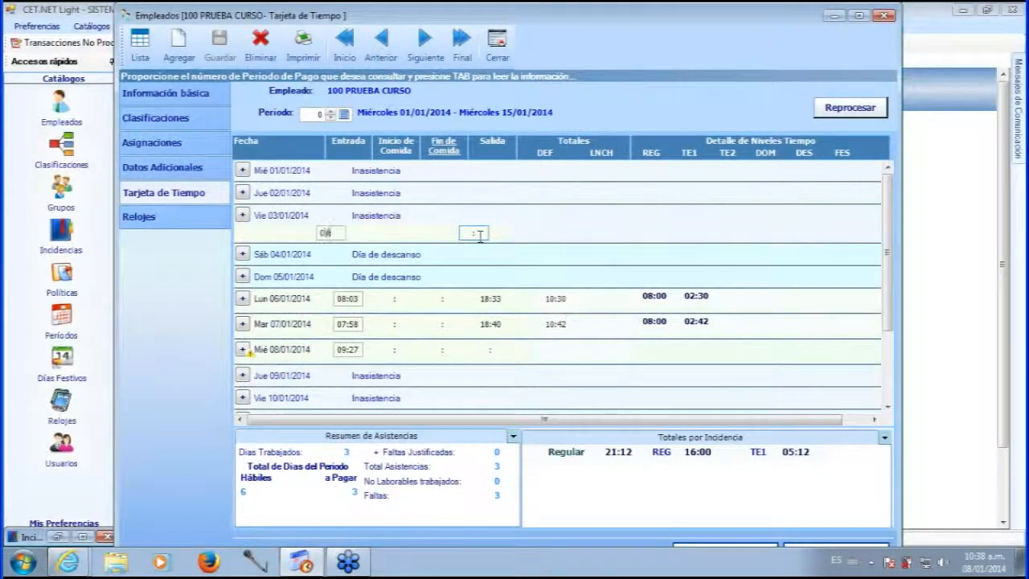
type("25")
key("Return")
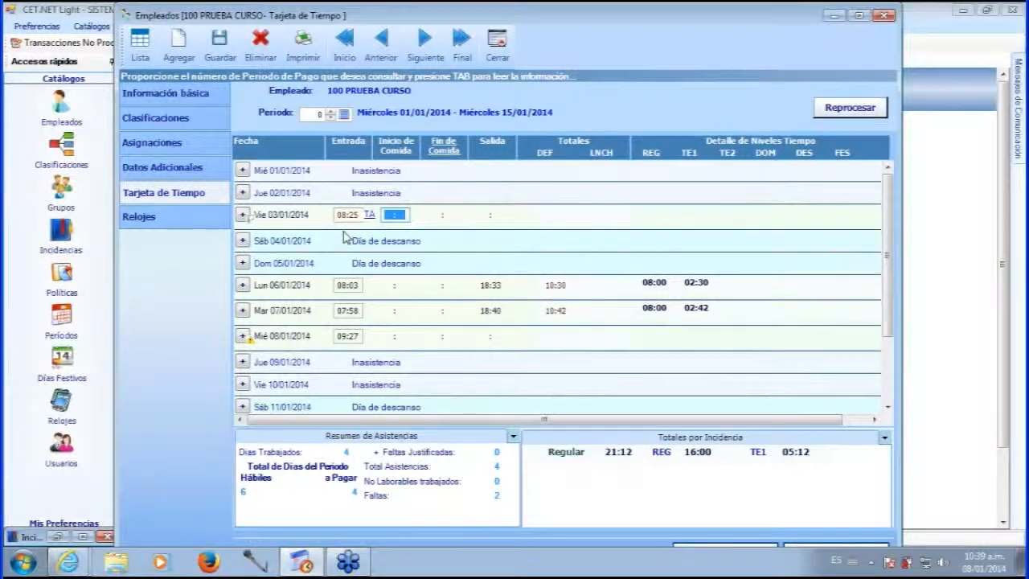
Enter the 18:30 exit time for Friday 03/01 and check the resulting row.
mouse_move(349, 215)
left_click(491, 215)
type("18")
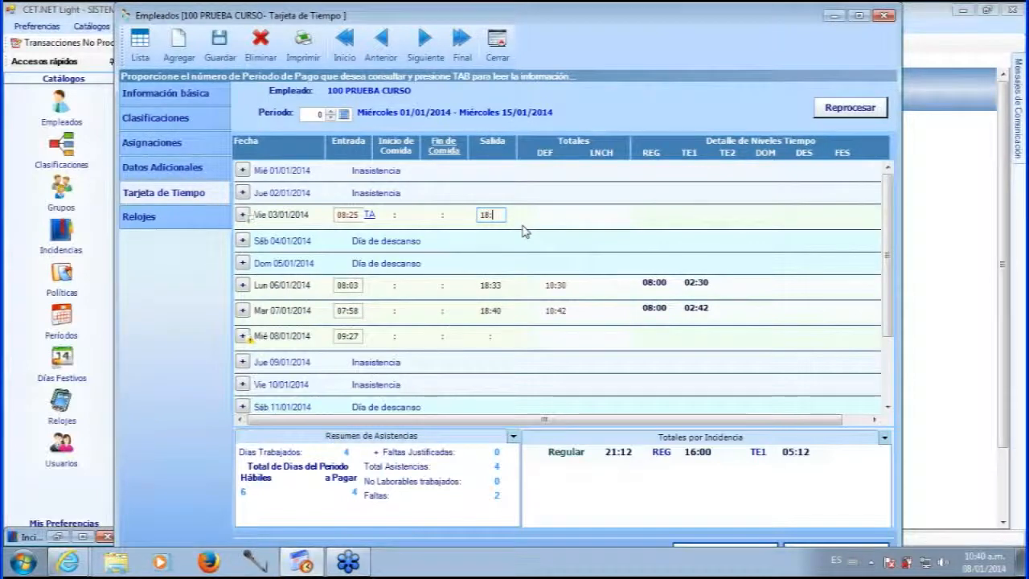
type("00")
key("Tab")
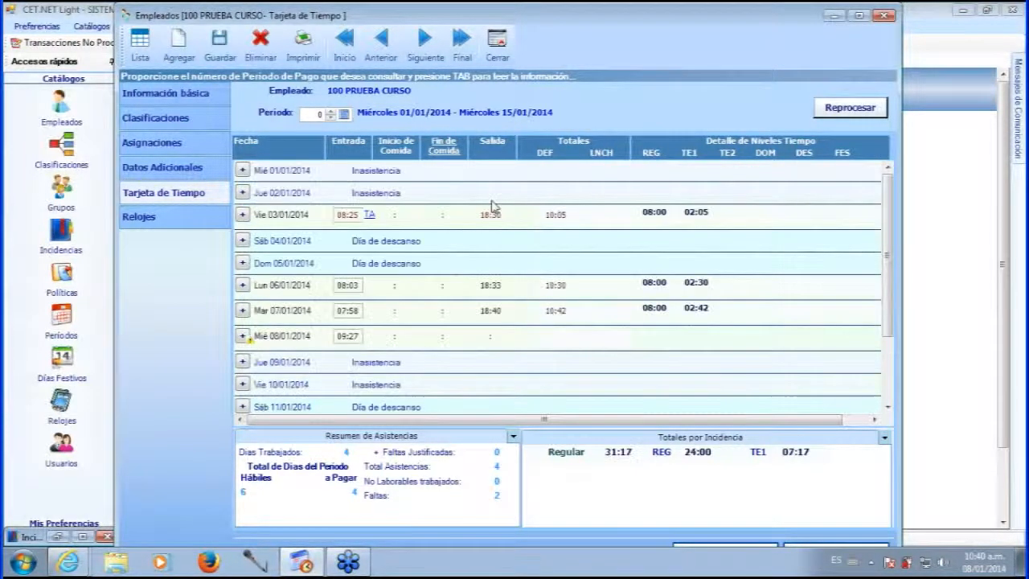
left_click(491, 215)
left_click(361, 235)
left_click(457, 213)
left_click(479, 213)
mouse_move(487, 214)
left_click(485, 213)
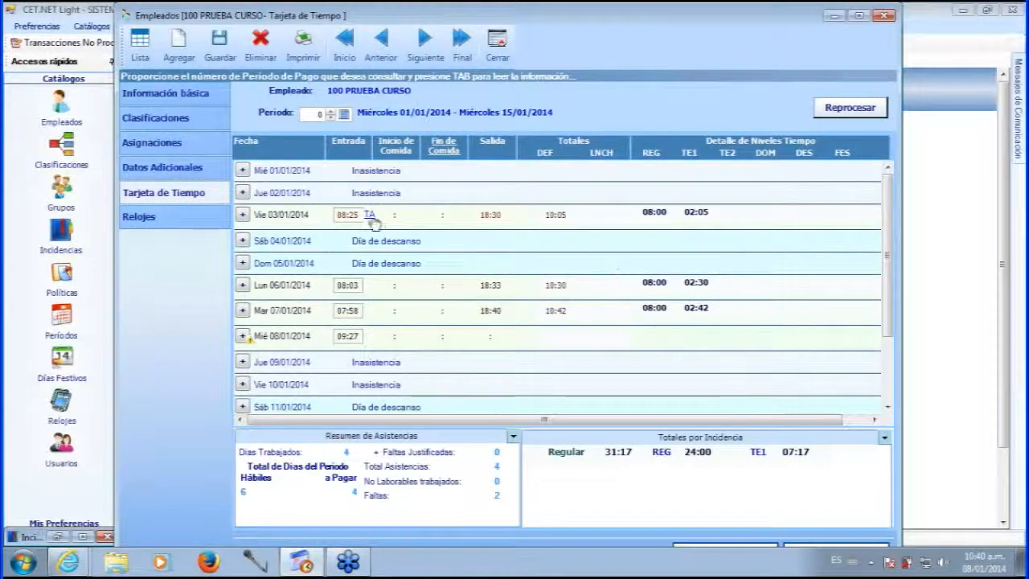
Glance at the January 2014 assignments, then save the time card with Friday's punches.
left_click(170, 143)
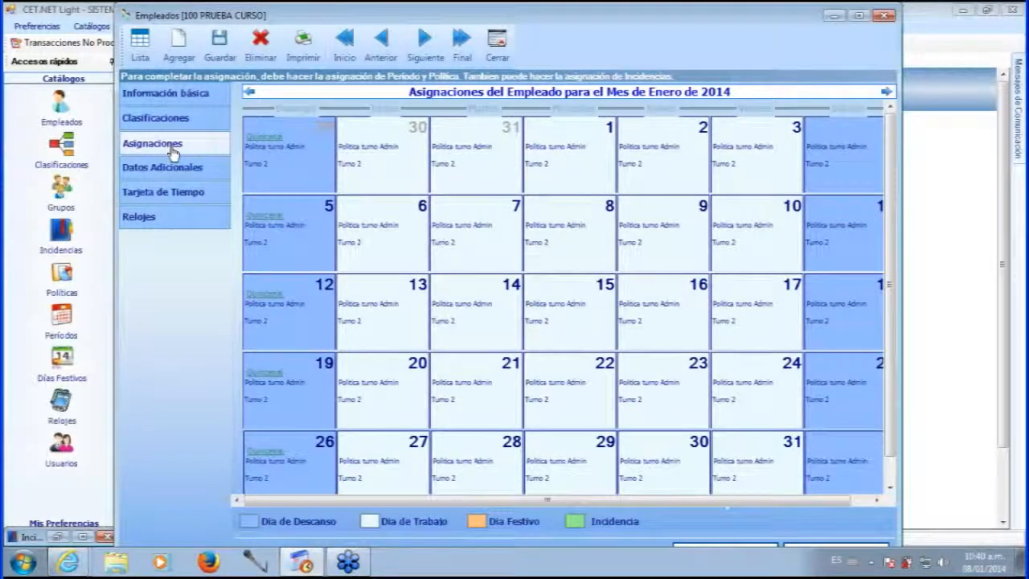
left_click(165, 199)
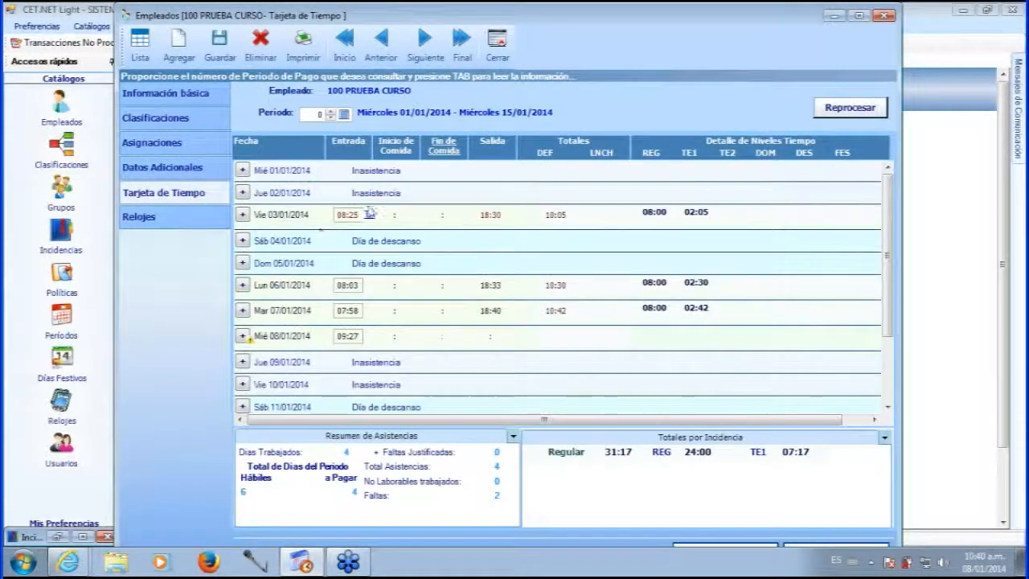
left_click(566, 311)
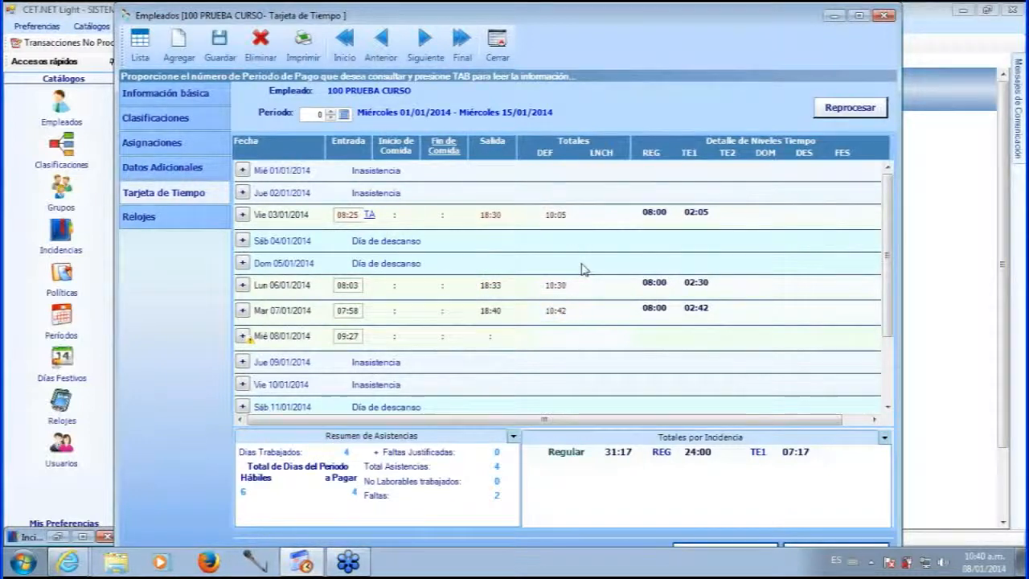
left_click(220, 58)
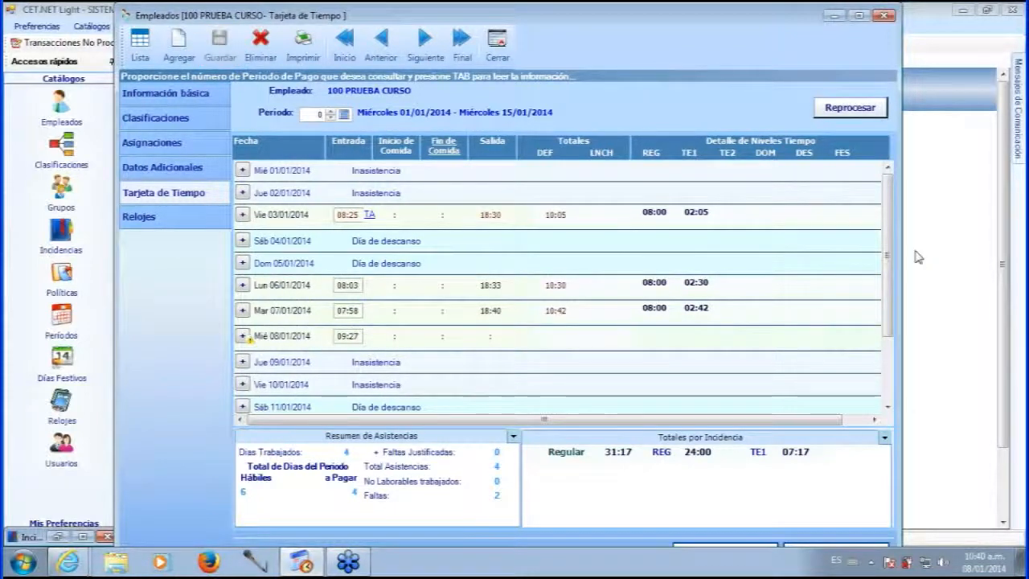
left_click(172, 150)
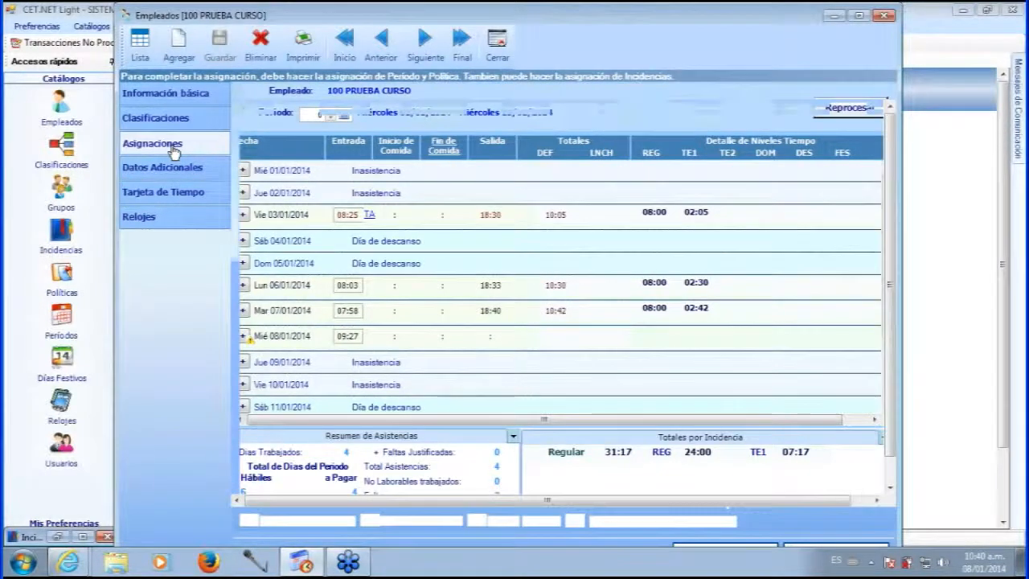
left_click(423, 49)
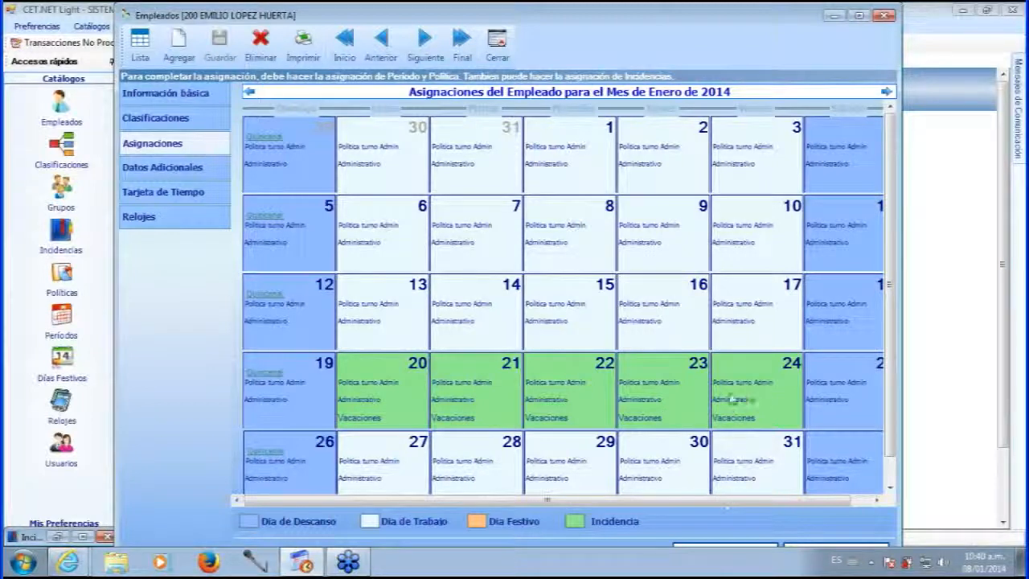
left_click(192, 194)
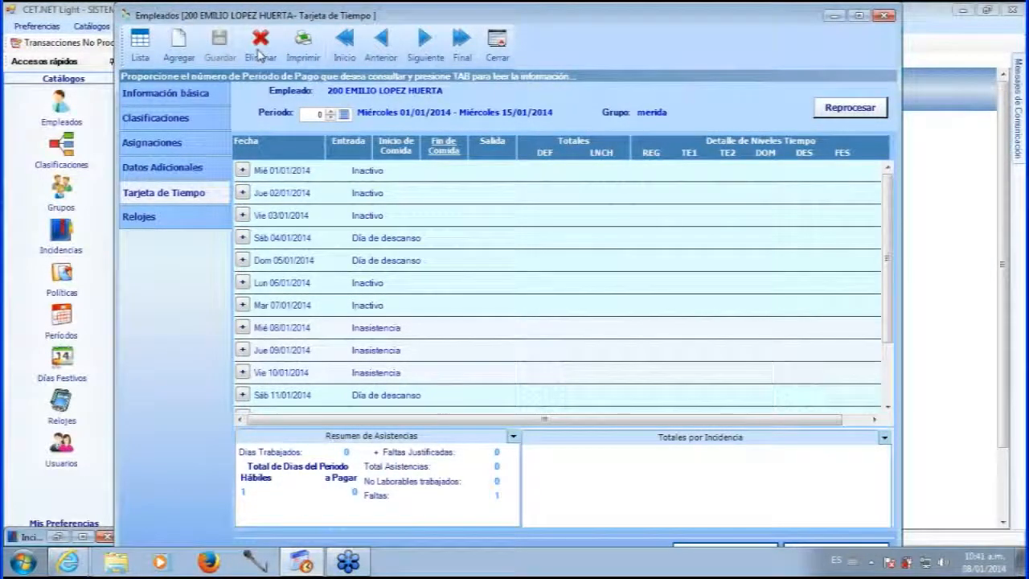
left_click(380, 42)
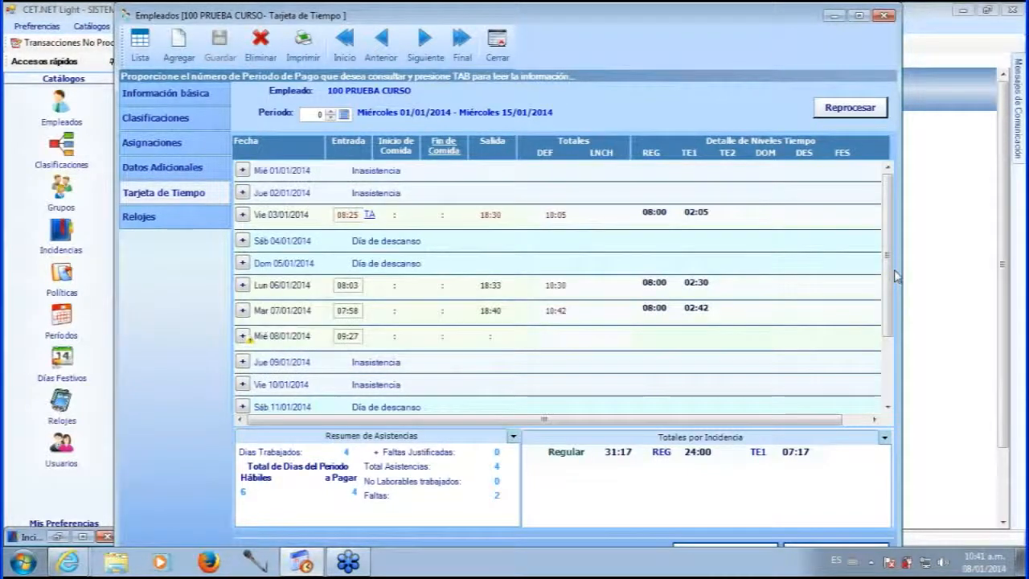
Add an incidence to Thursday 02/01/2014 and select Permiso as its type.
left_click_drag(889, 277, 887, 330)
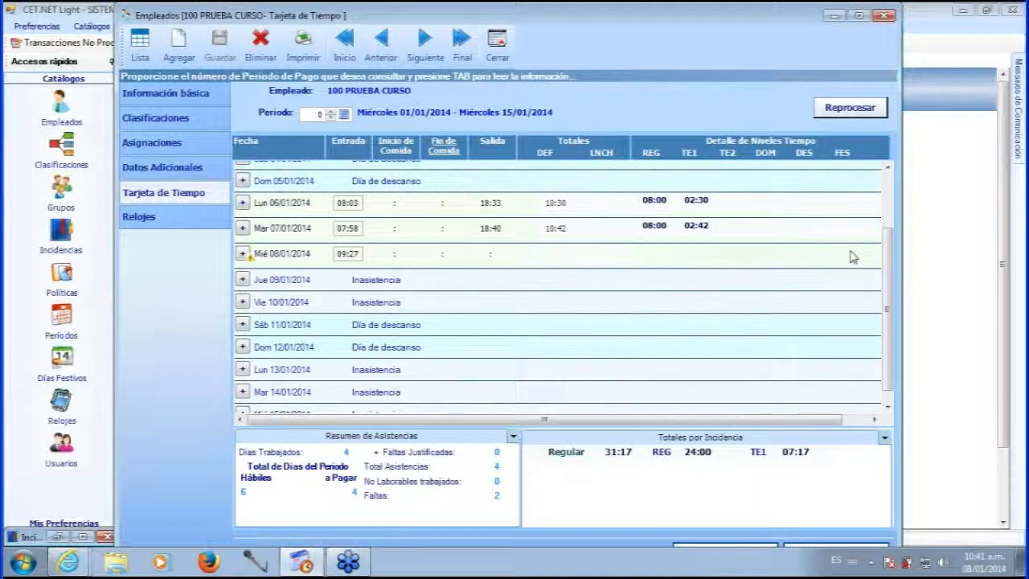
scroll(803, 253, "up", 4)
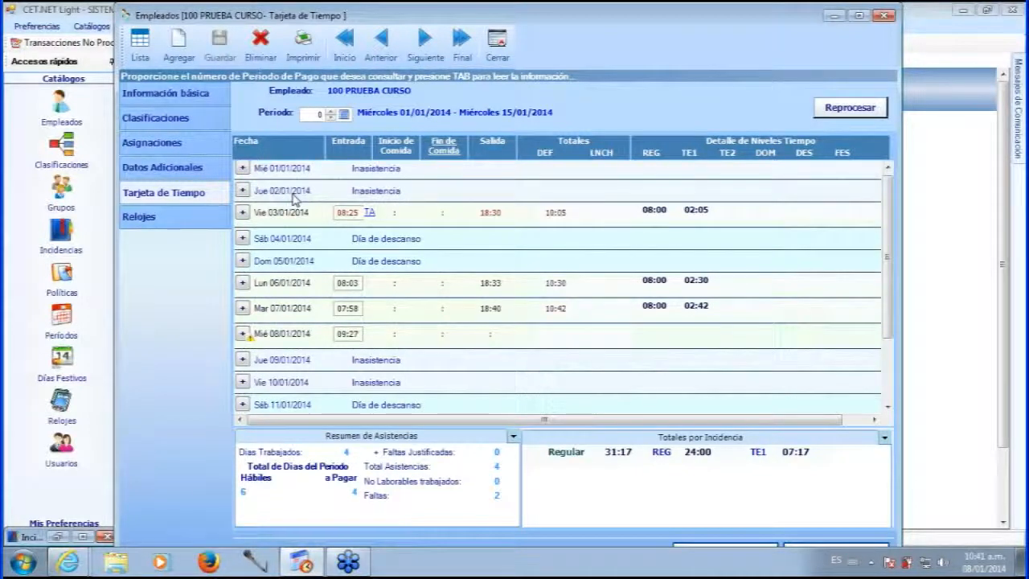
left_click(242, 191)
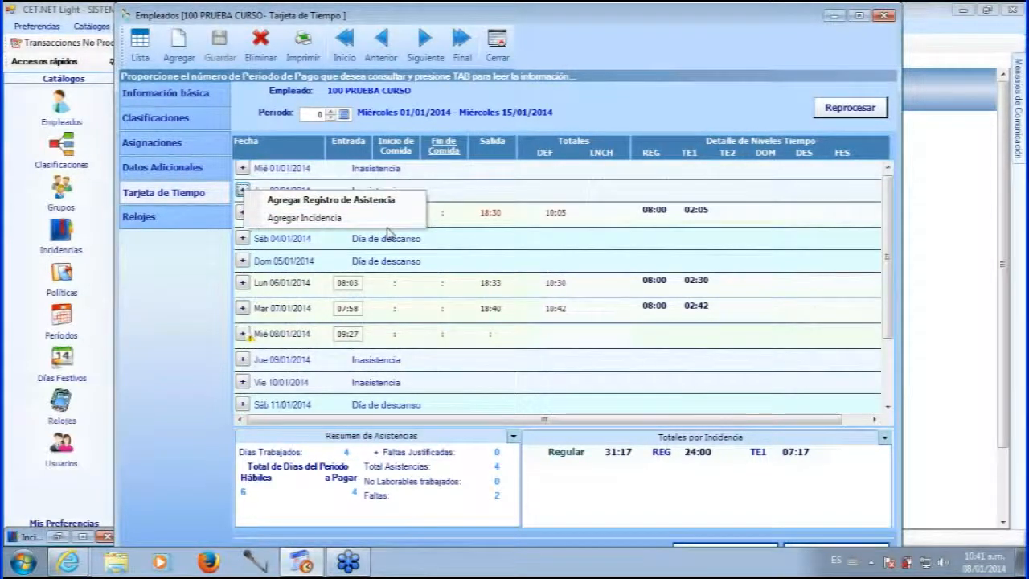
left_click(355, 222)
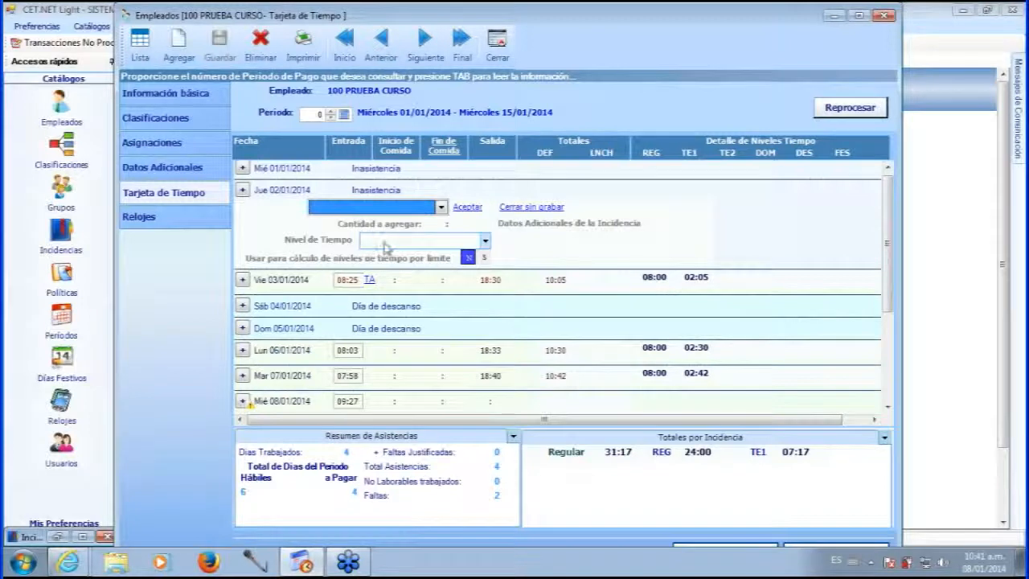
left_click(441, 208)
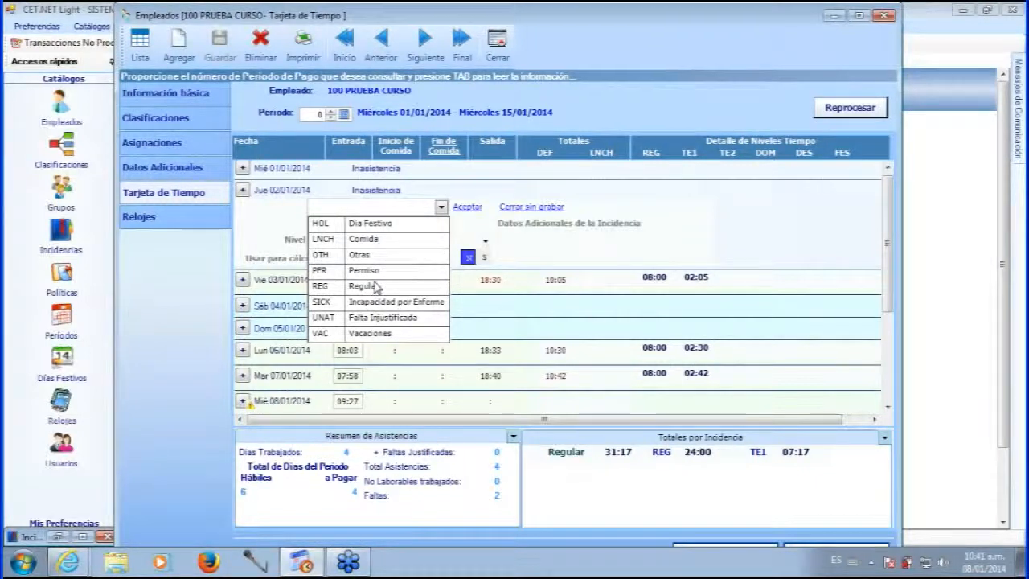
left_click(366, 271)
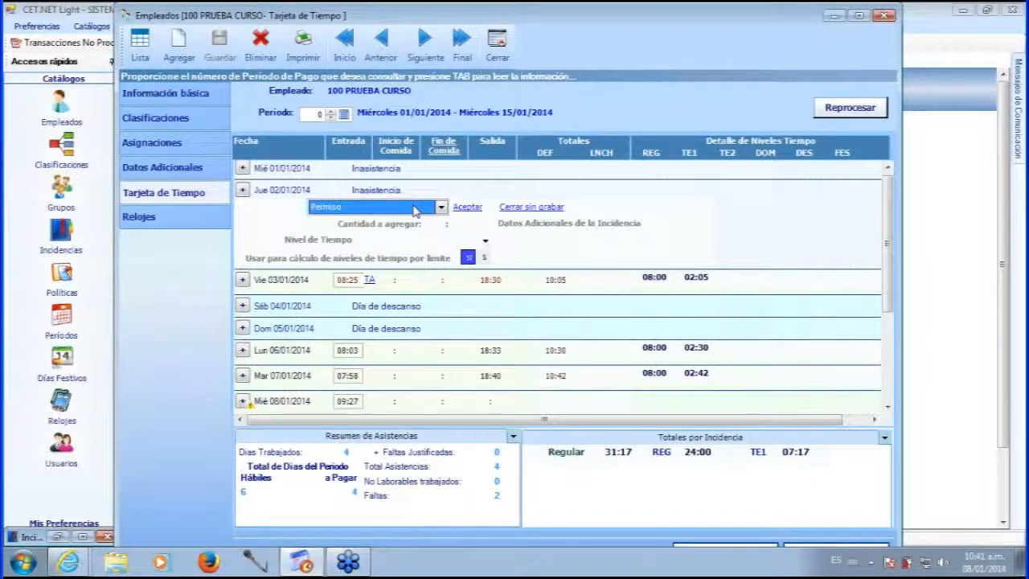
left_click(439, 225)
left_click(82, 536)
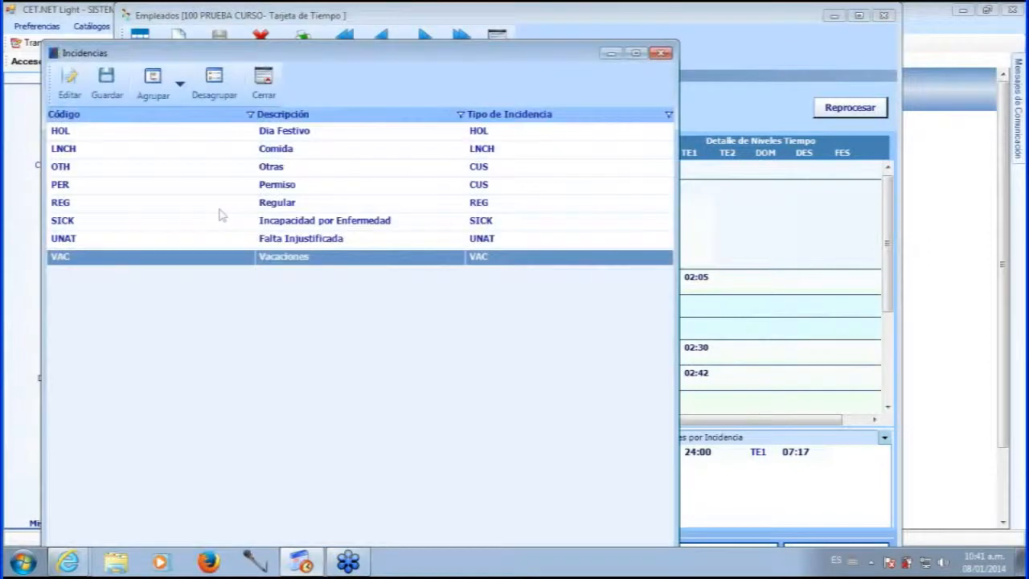
double_click(286, 186)
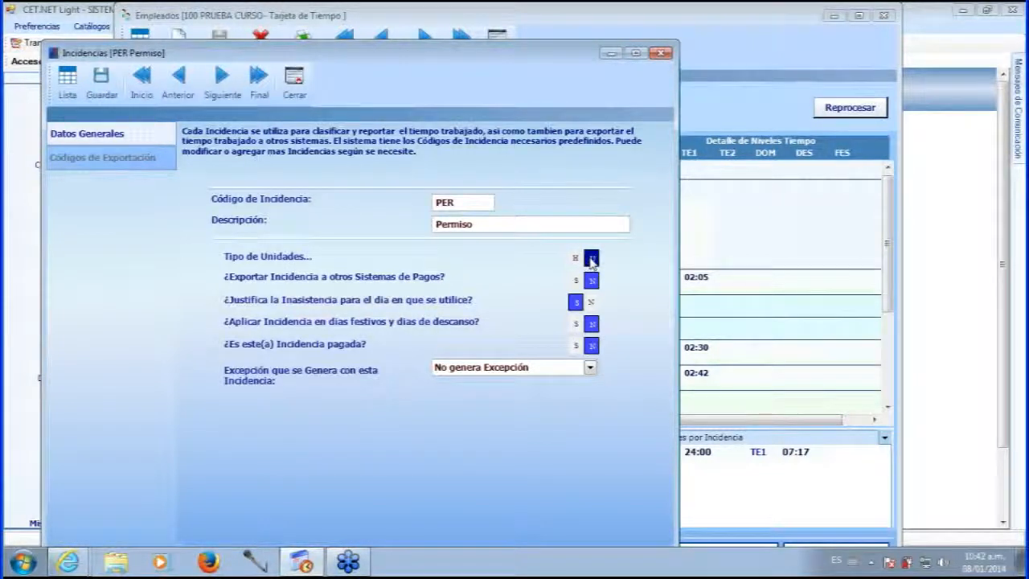
left_click(611, 53)
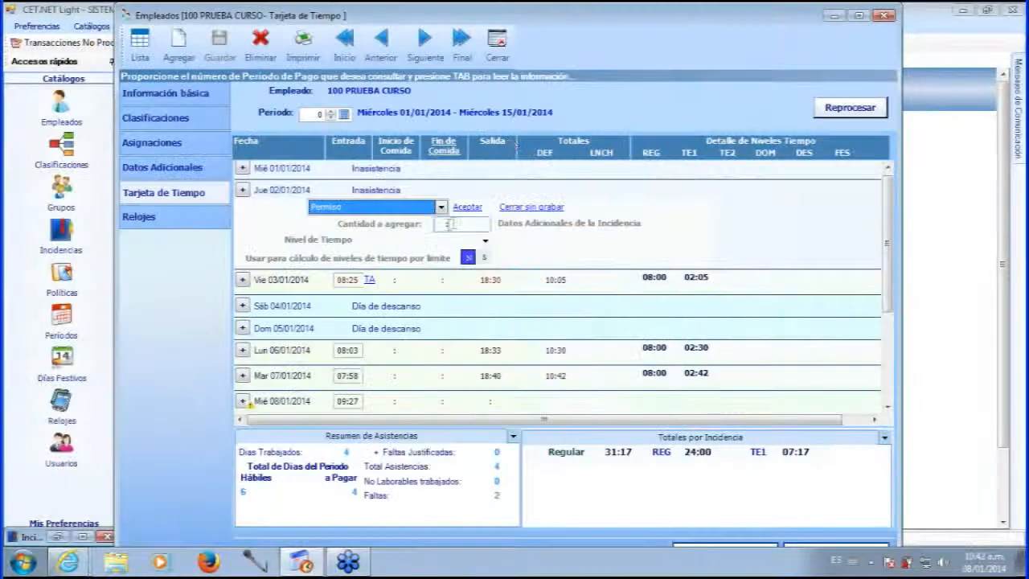
Set the Permiso quantity to 1.00 at Tiempo Regular and accept it.
left_click(447, 225)
left_click(501, 239)
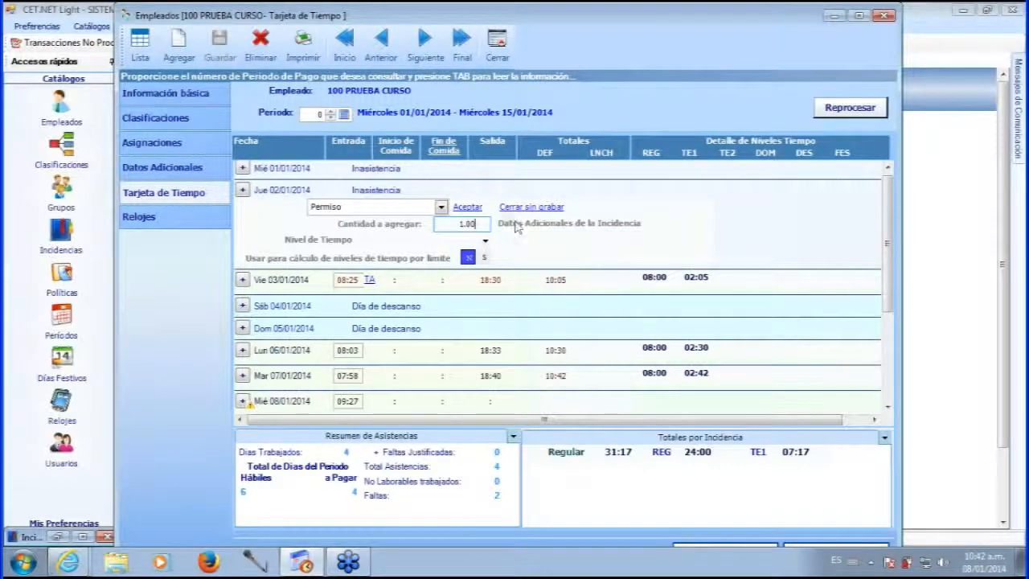
key("BackSpace")
key("BackSpace")
type("00")
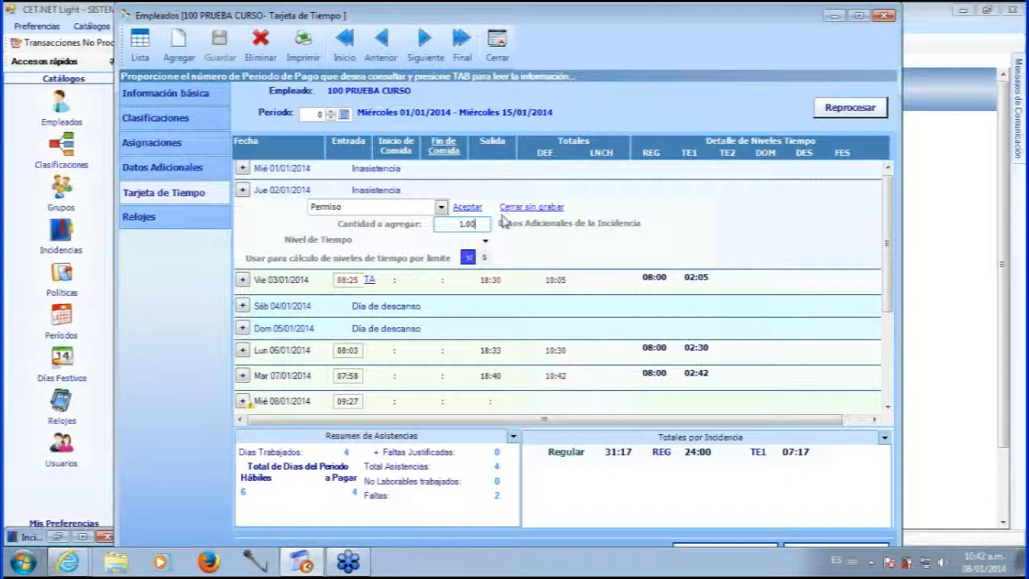
key("Tab")
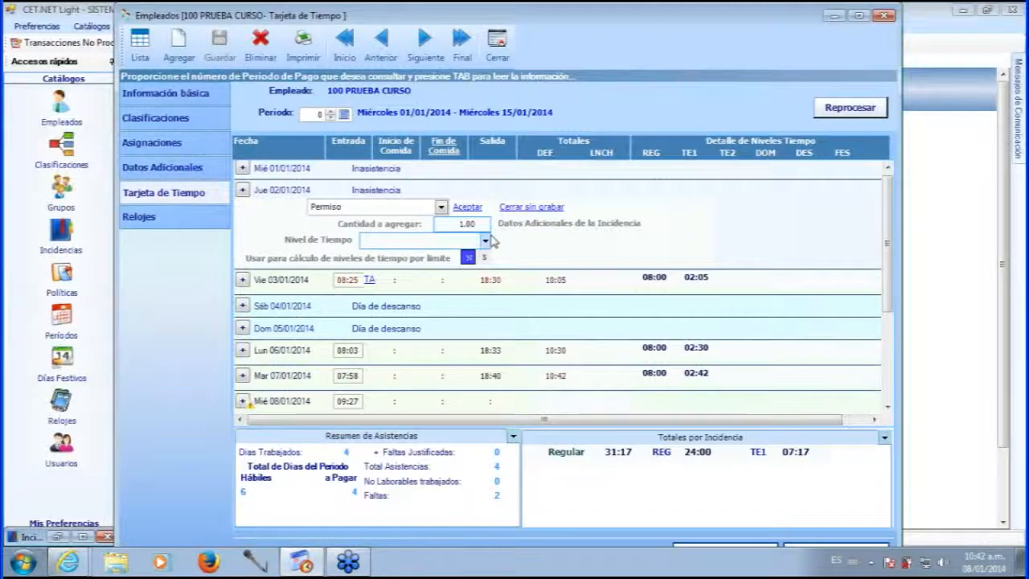
left_click(486, 240)
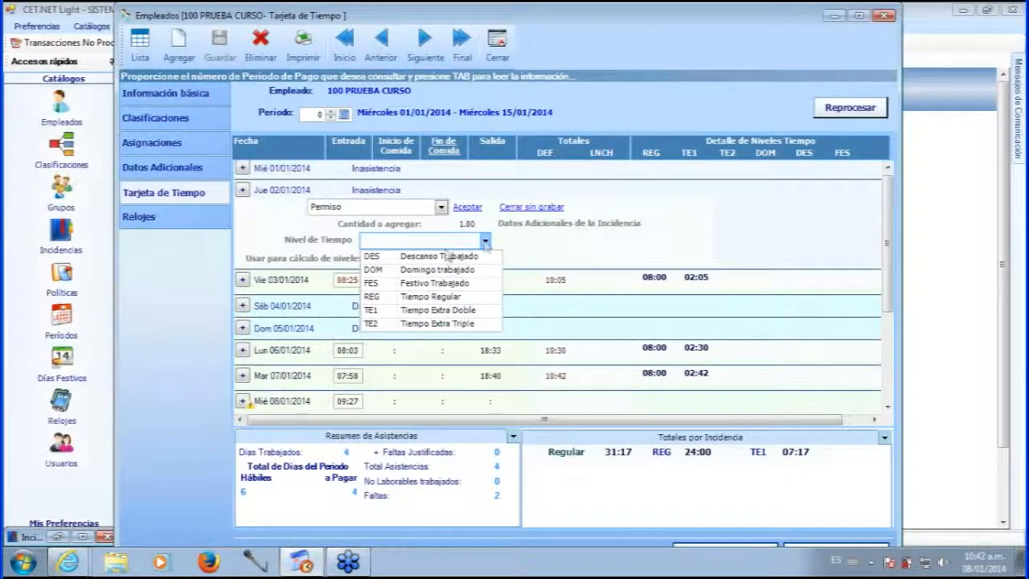
left_click(430, 296)
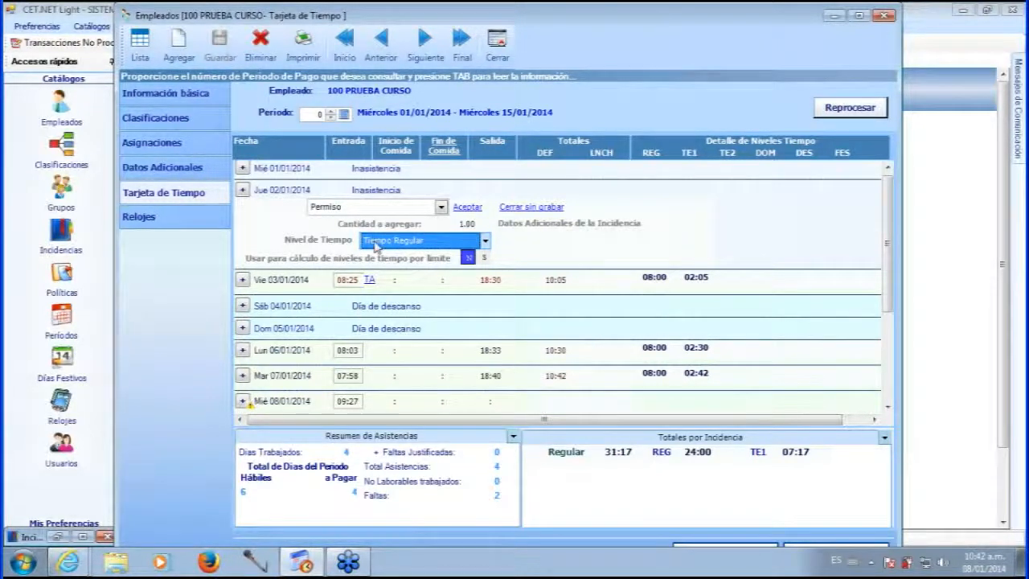
left_click(469, 259)
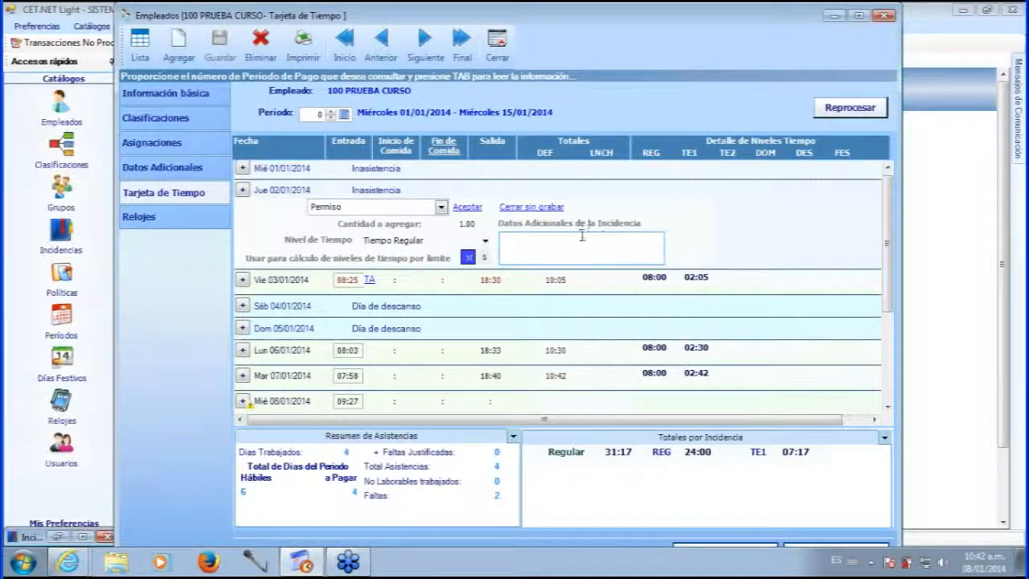
left_click(467, 207)
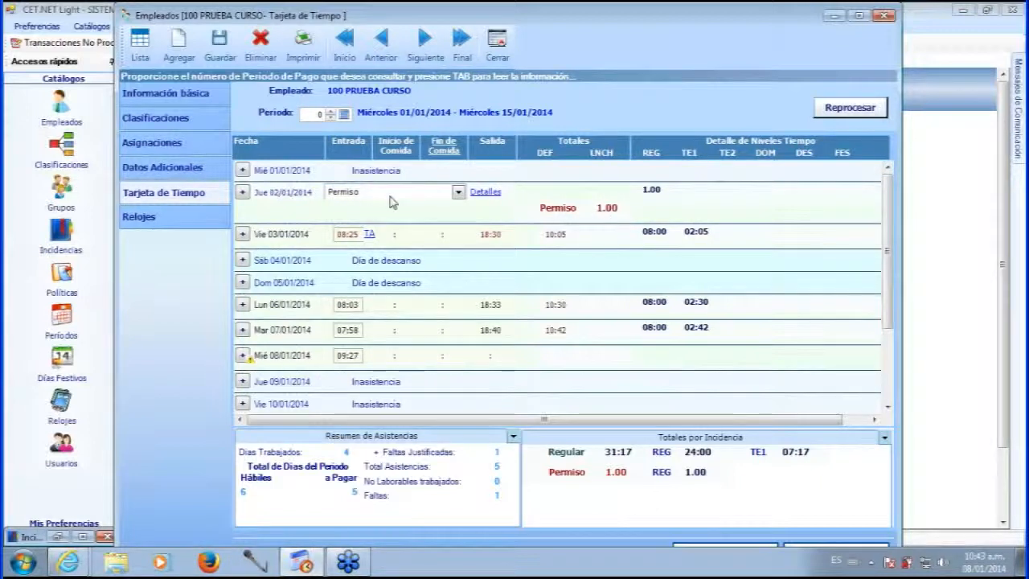
Save the time card and review the entries, including Friday 03/01's 18:30 check-out.
left_click(228, 45)
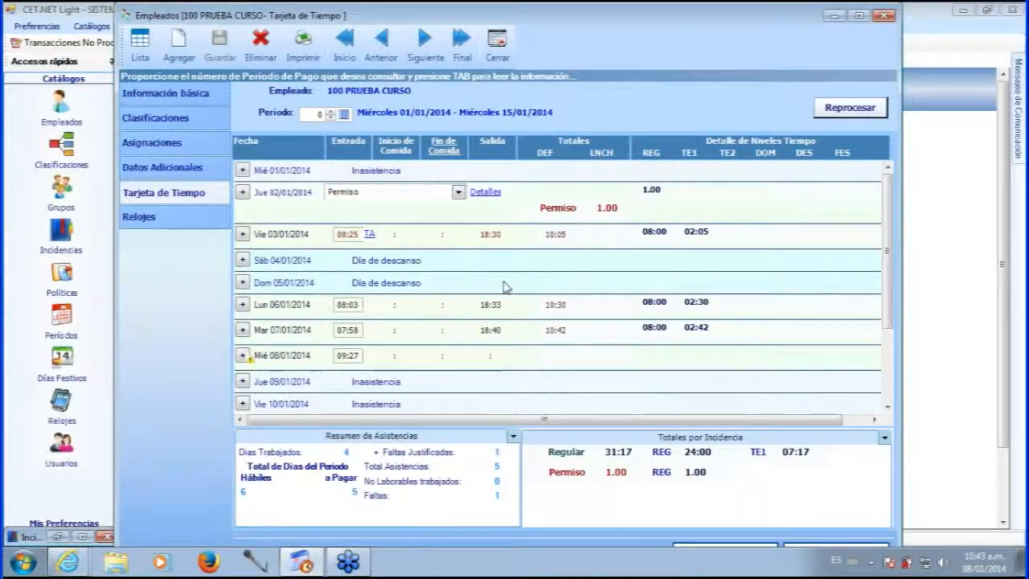
scroll(824, 271, "down", 1)
scroll(852, 257, "down", 2)
scroll(891, 241, "up", 3)
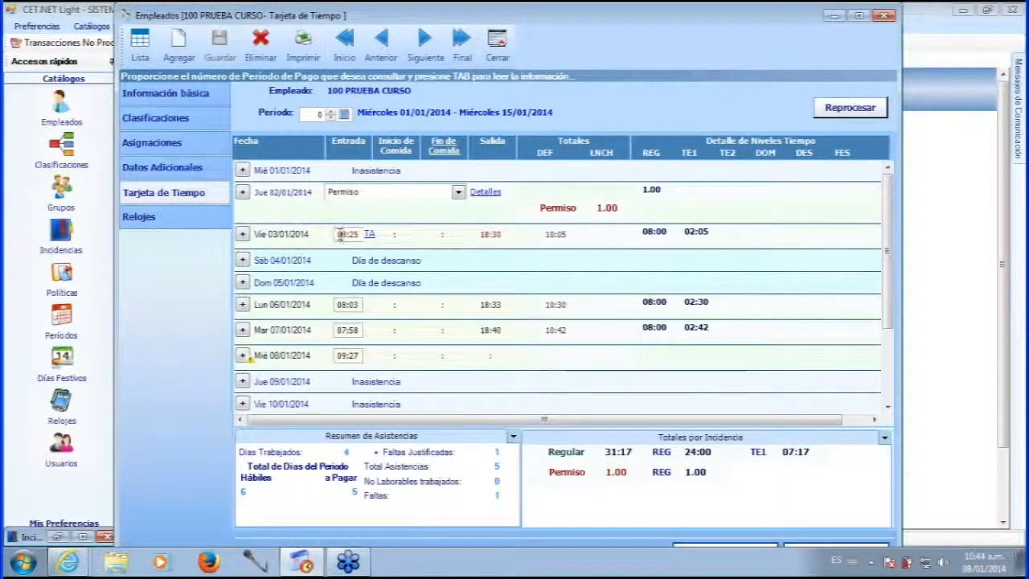
left_click(485, 235)
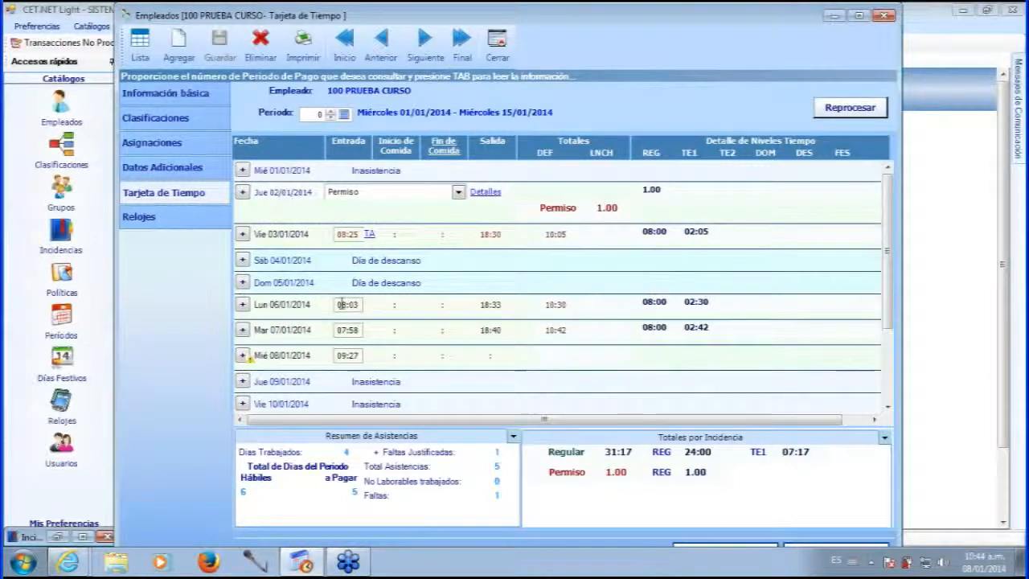
Assign the 1 - Reloj Checador time clock to employee 100 and save it.
mouse_move(351, 304)
left_click(153, 228)
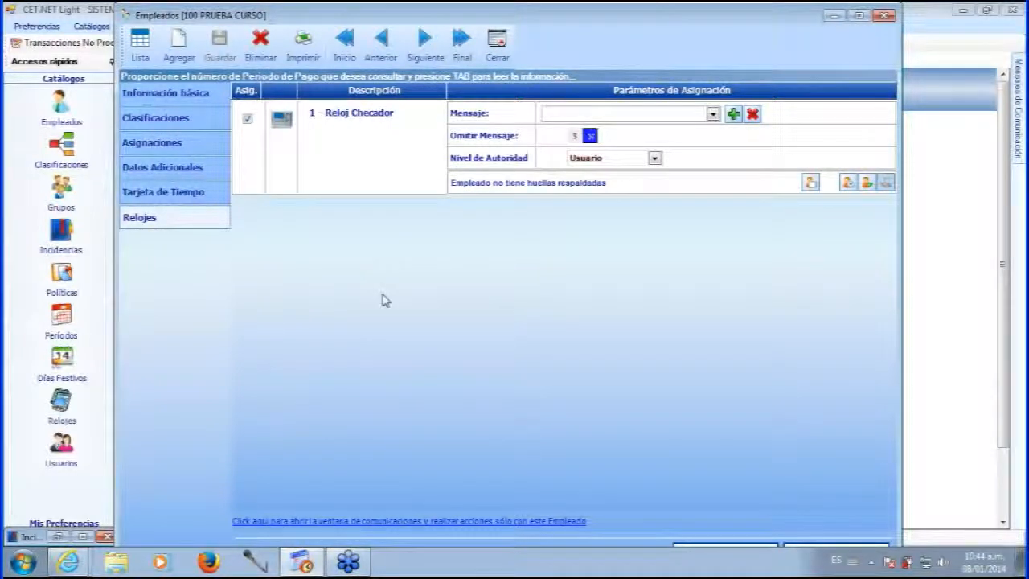
left_click(246, 118)
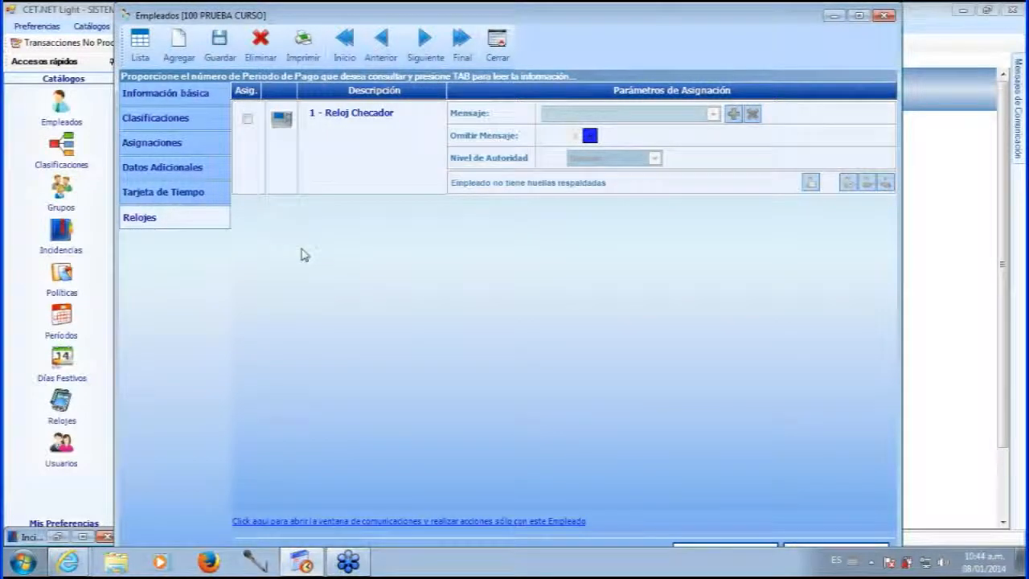
left_click(247, 120)
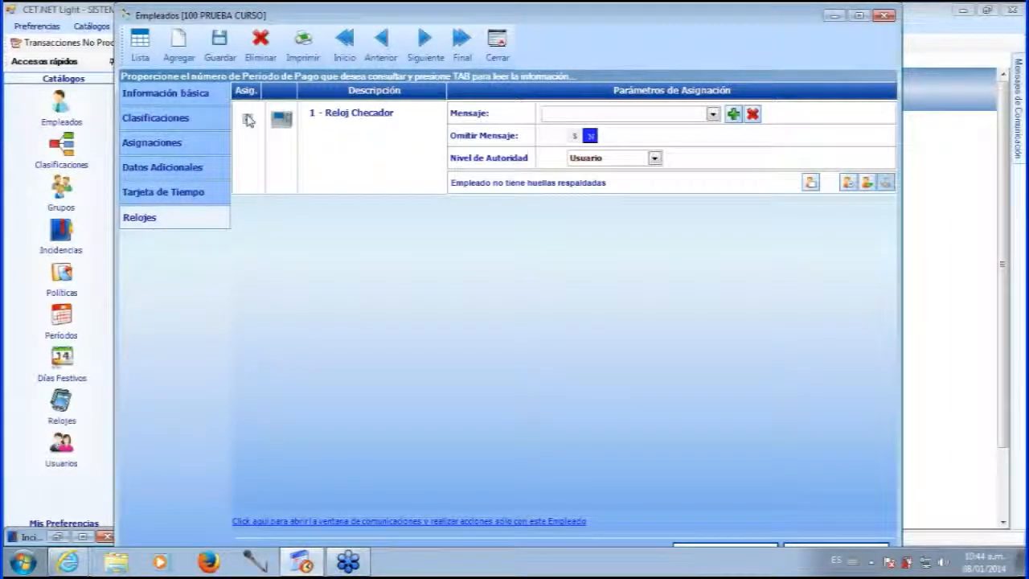
left_click(246, 117)
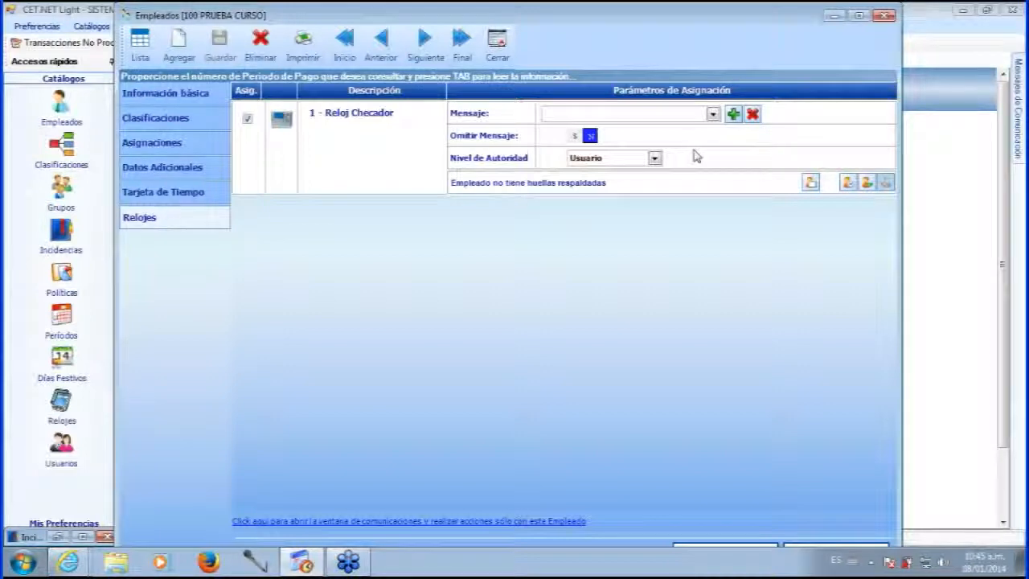
Choose PRUEBA CURSO as the clock's message.
left_click(712, 114)
left_click(712, 114)
left_click(712, 114)
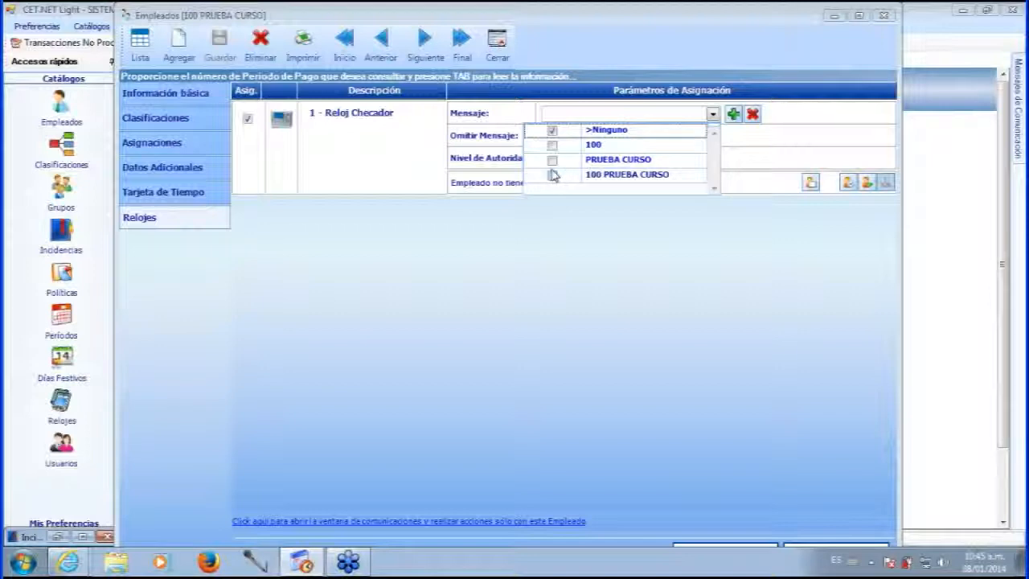
left_click(551, 164)
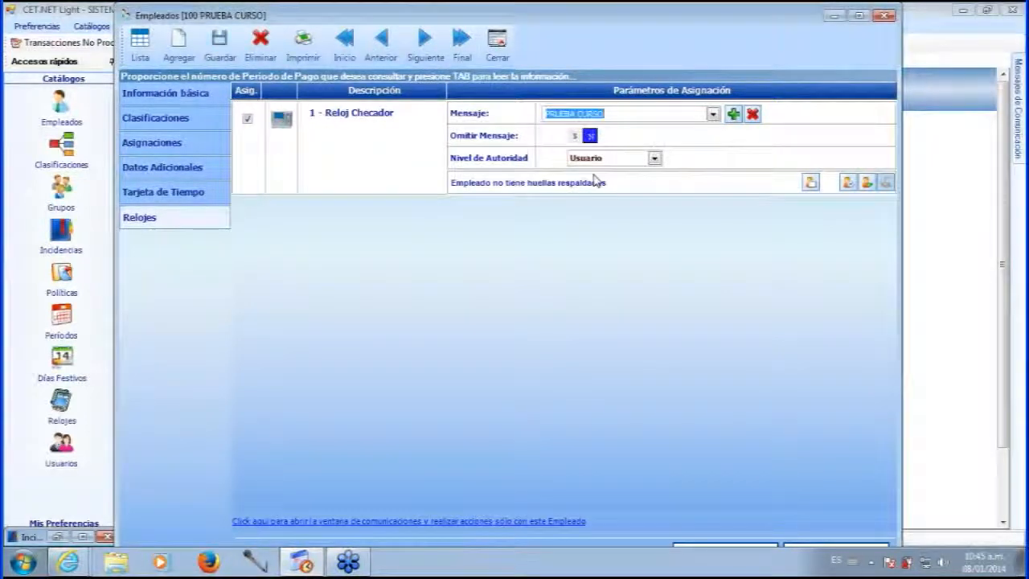